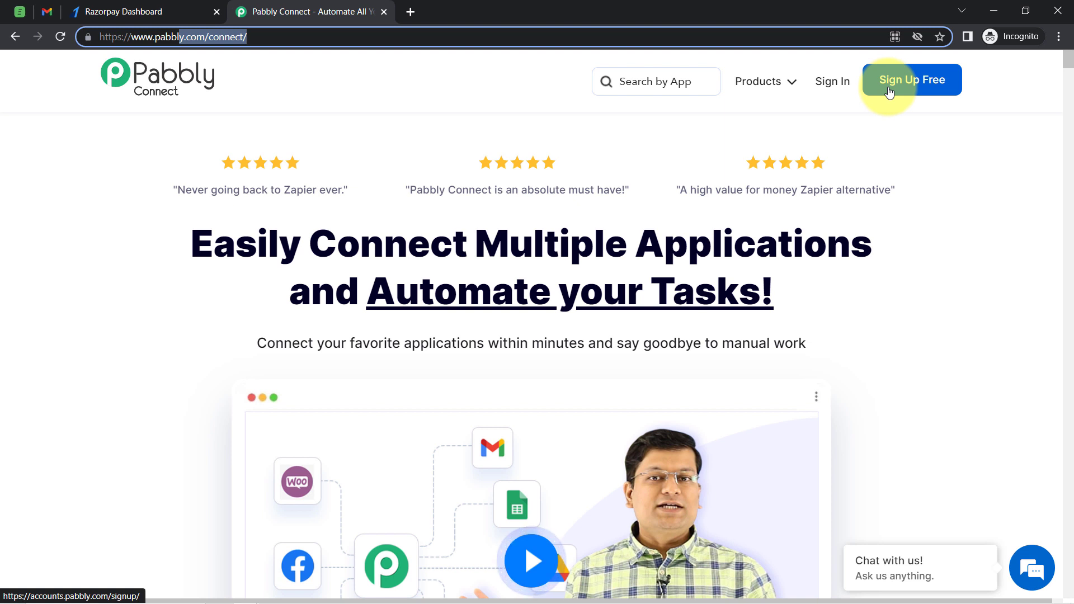
Sign in to Pabbly and open Pabbly Connect from the apps list
left_click(832, 90)
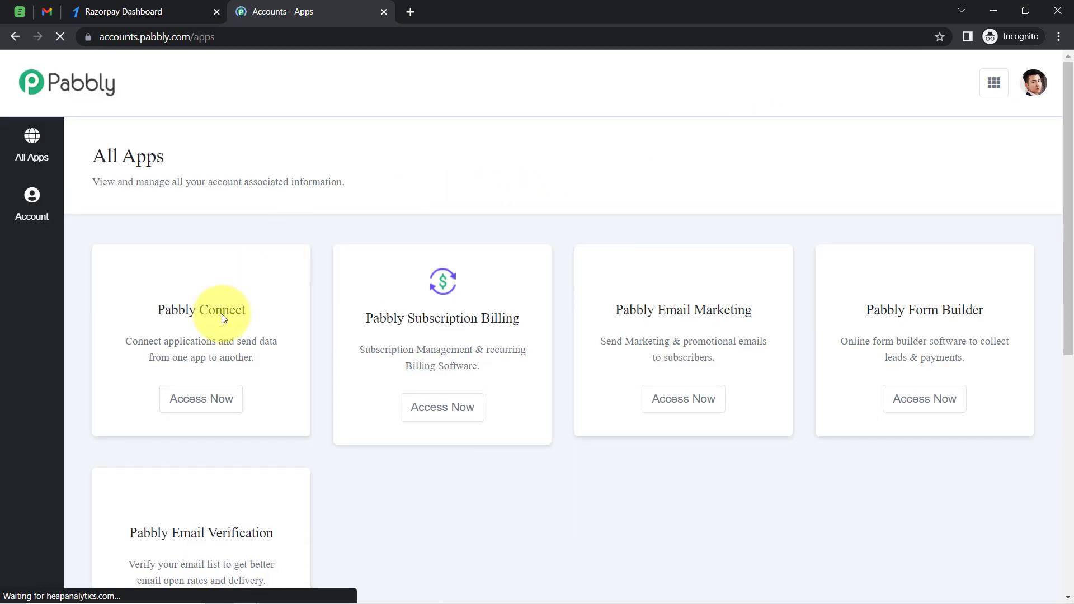
left_click(194, 412)
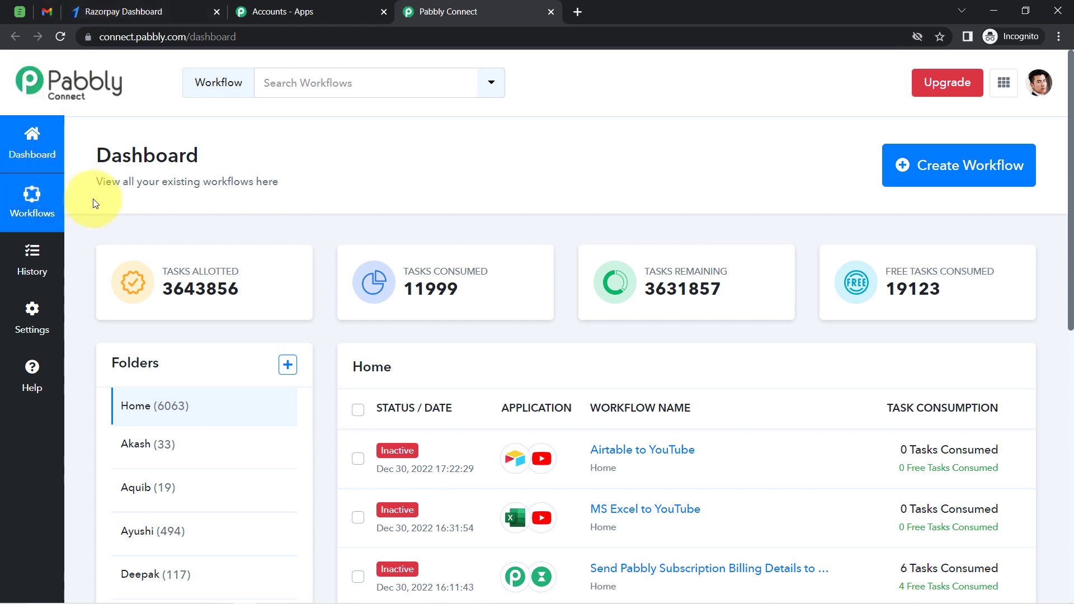
Create a new workflow named "Invite Acadle Users on Successful Razorpay Payment"
left_click_drag(111, 156, 256, 178)
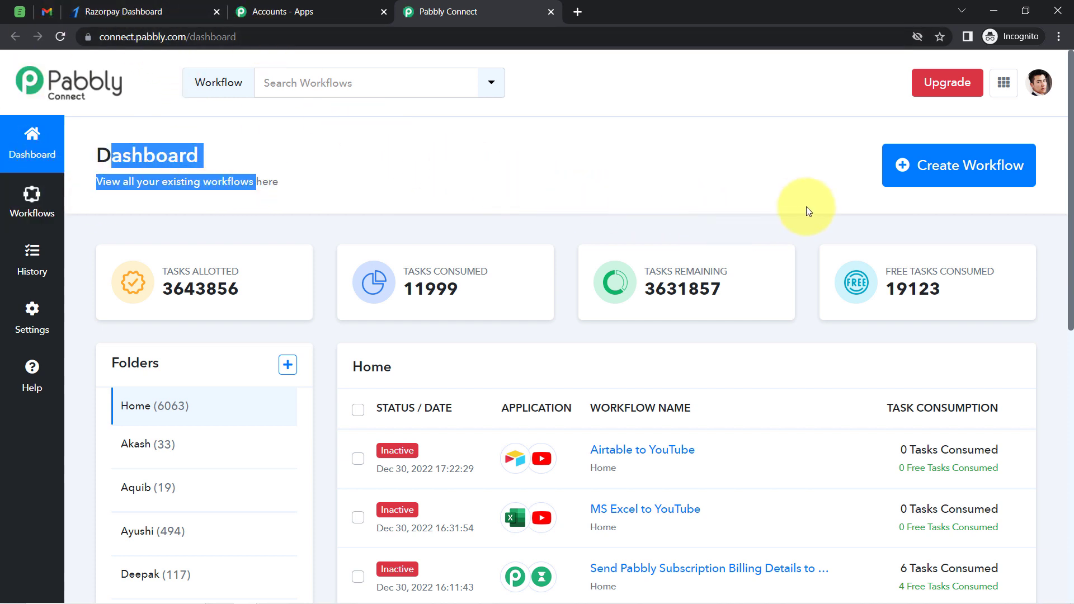
left_click(920, 166)
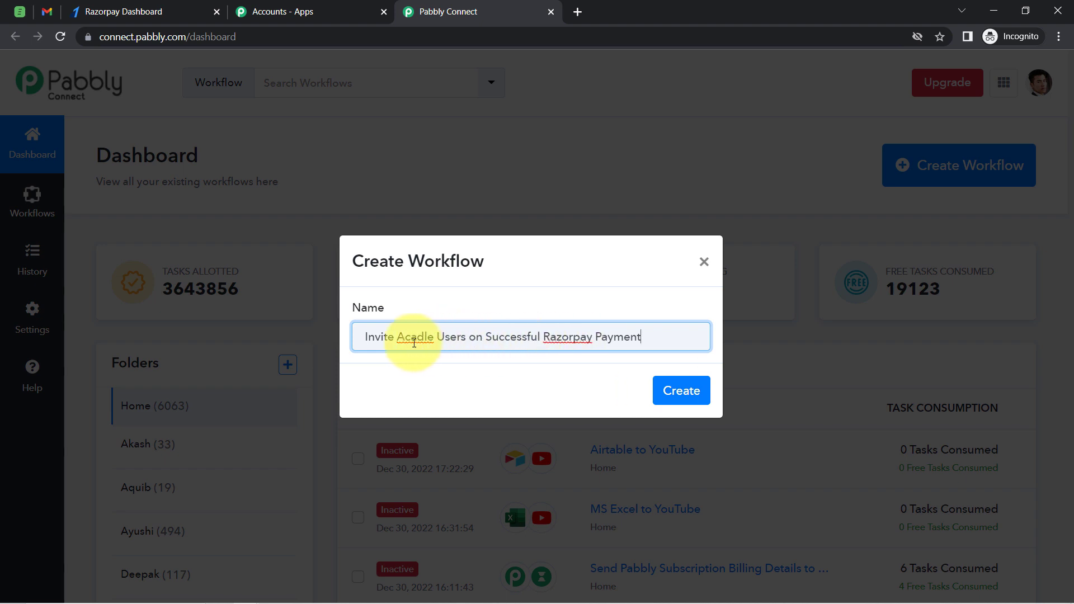
left_click_drag(378, 342, 603, 334)
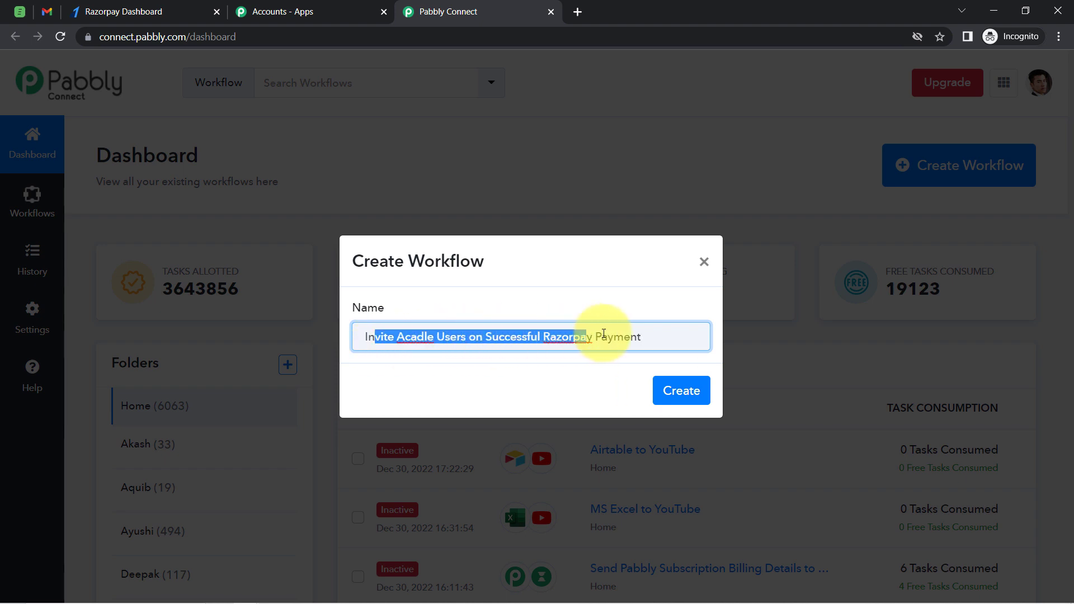
left_click(656, 333)
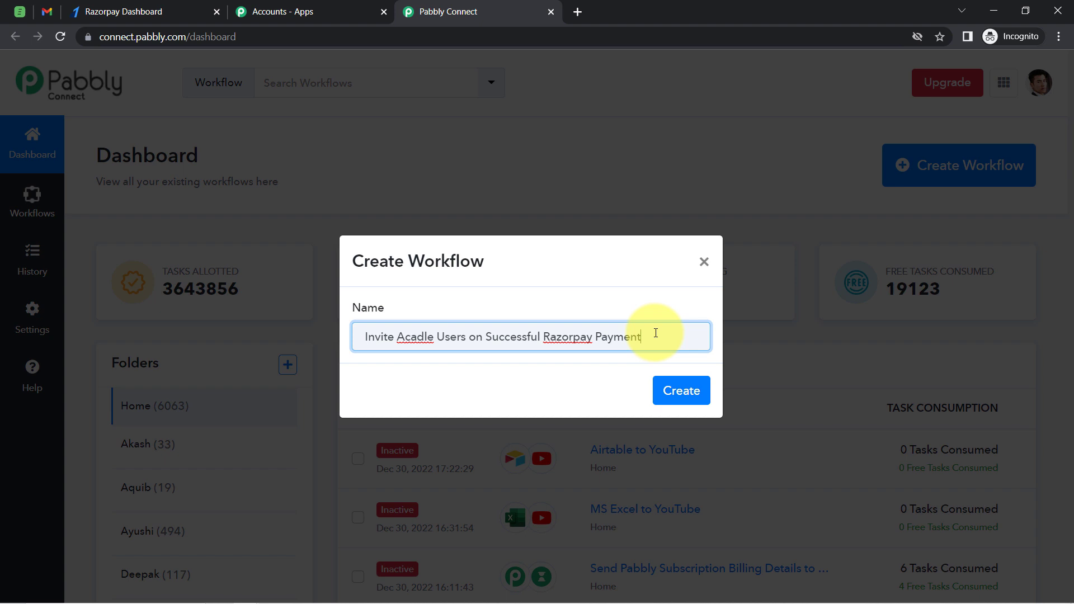
left_click(677, 391)
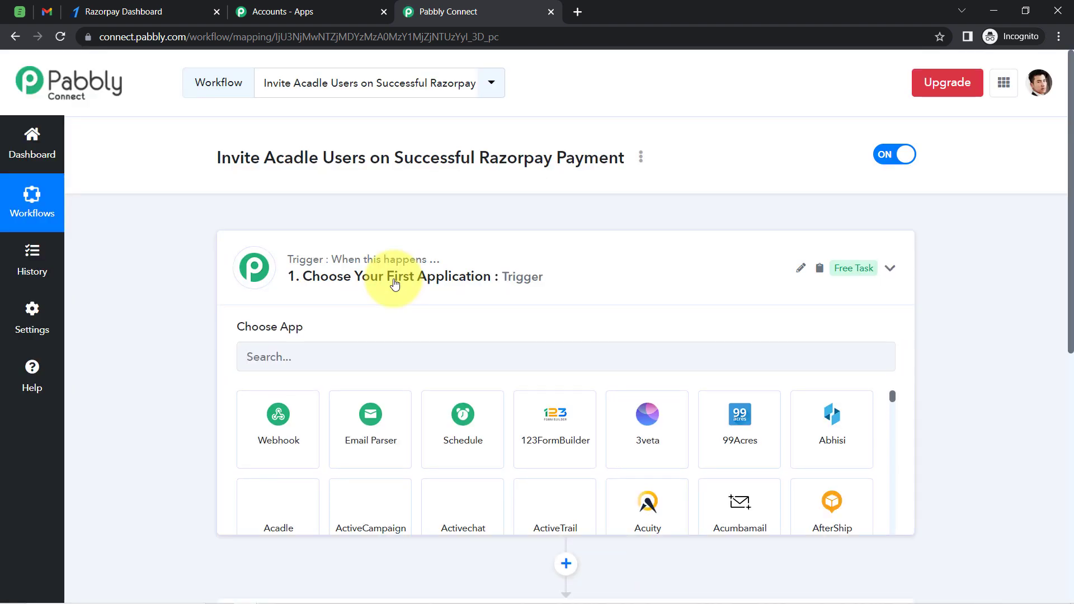
Expand the trigger step, search for razo, and choose Razorpay as the trigger app
left_click(307, 282)
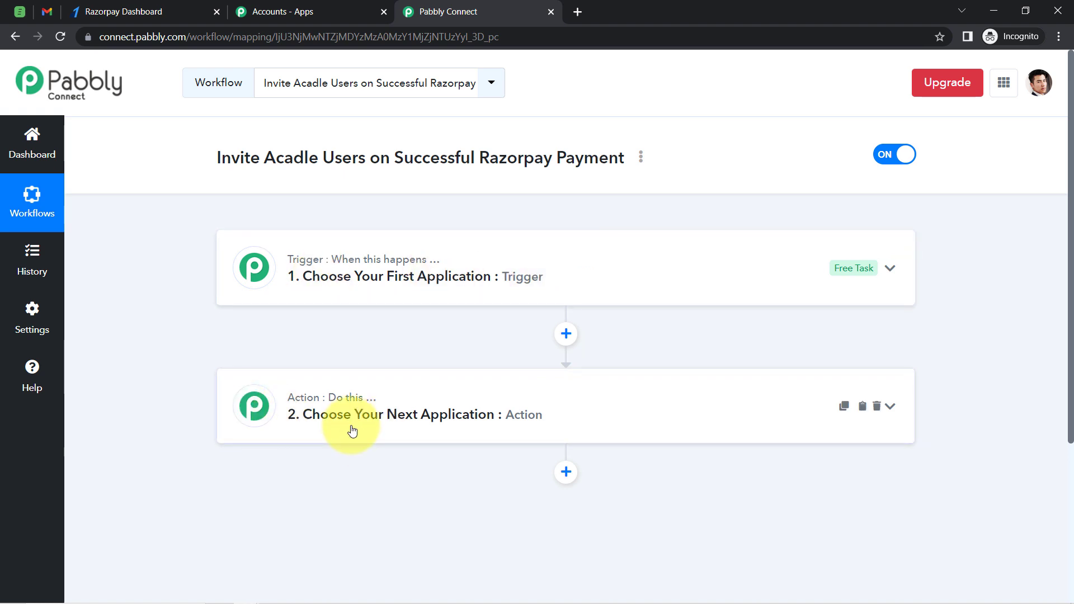
left_click(425, 276)
left_click_drag(230, 157, 629, 156)
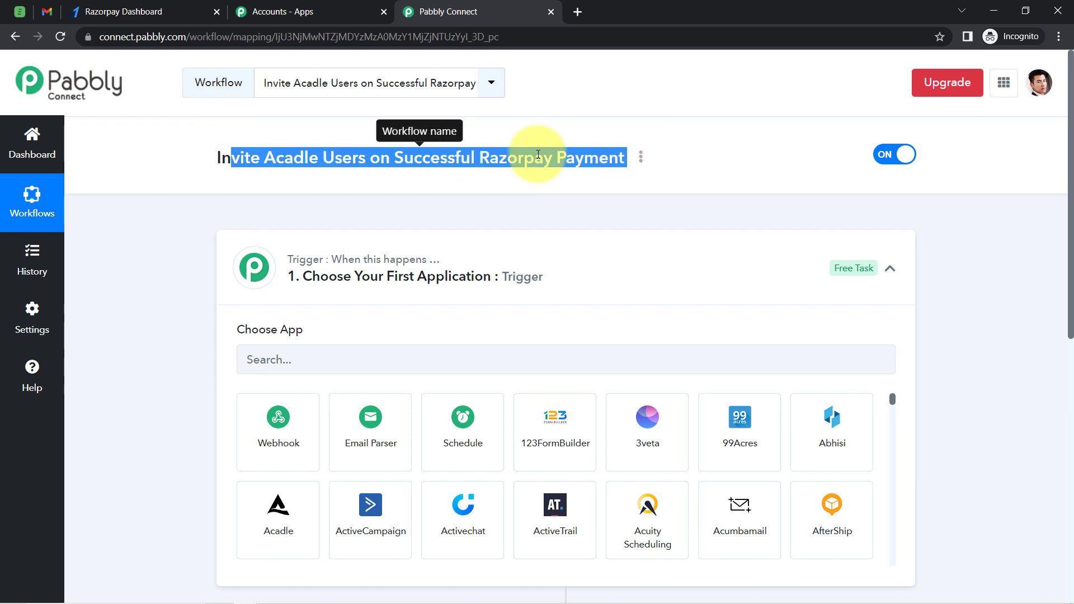
left_click(506, 163)
left_click_drag(480, 161, 584, 161)
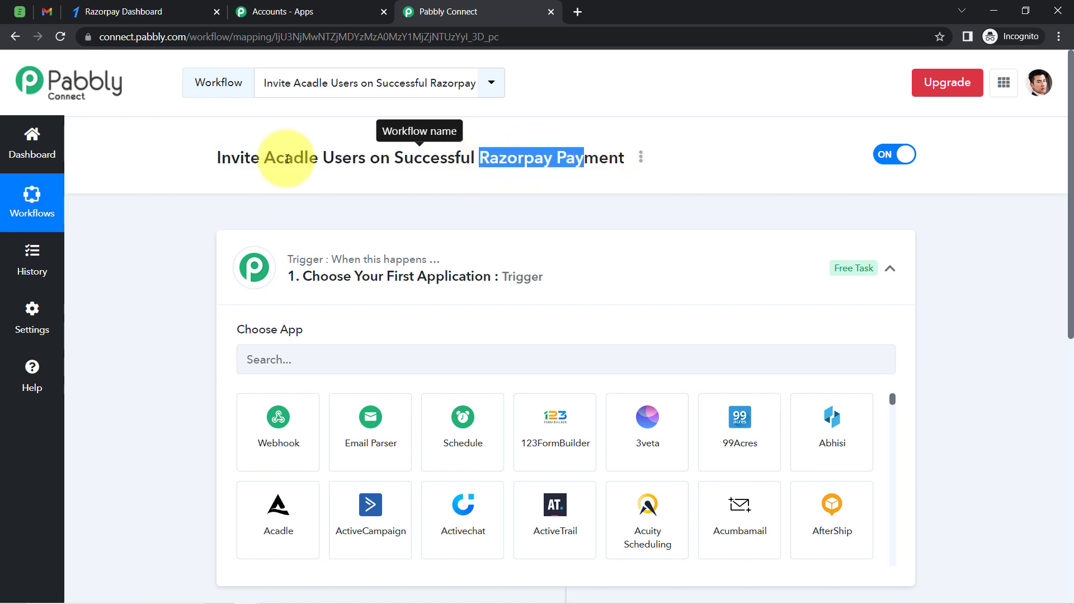
left_click(180, 199)
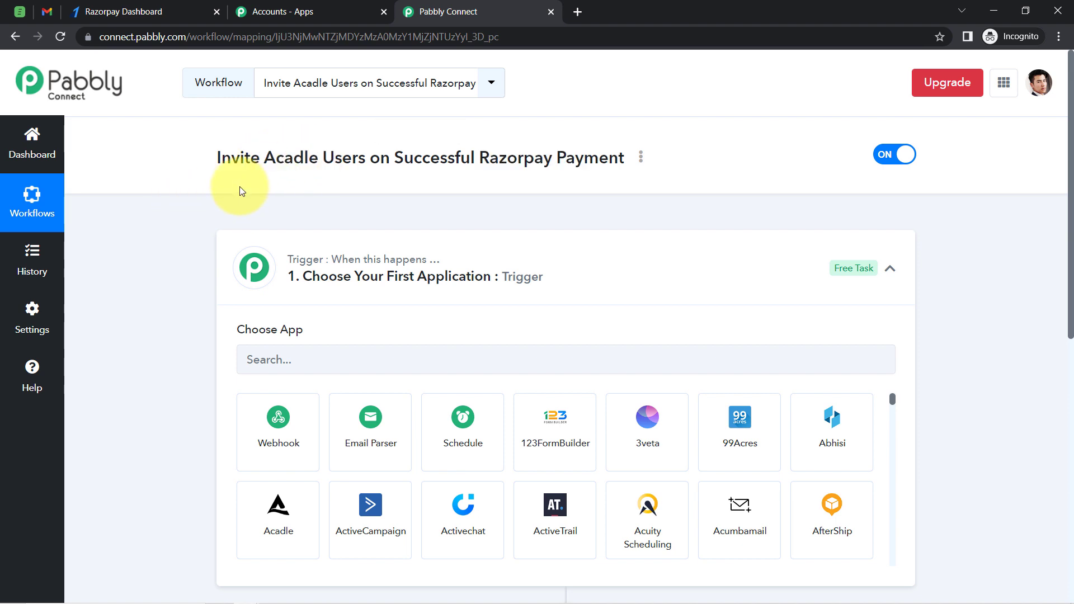
left_click(266, 362)
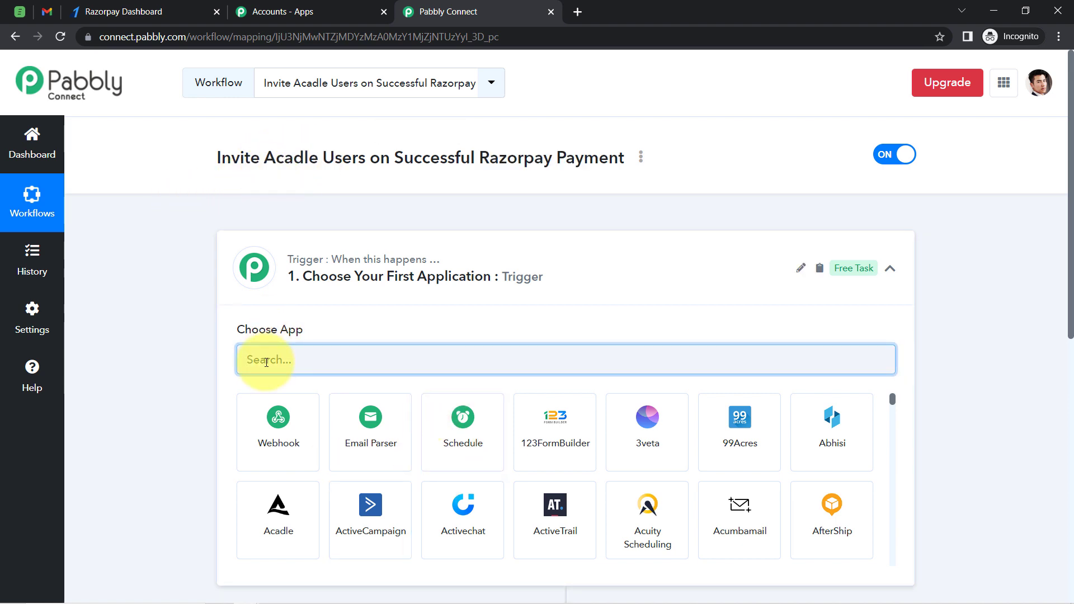
type("razo")
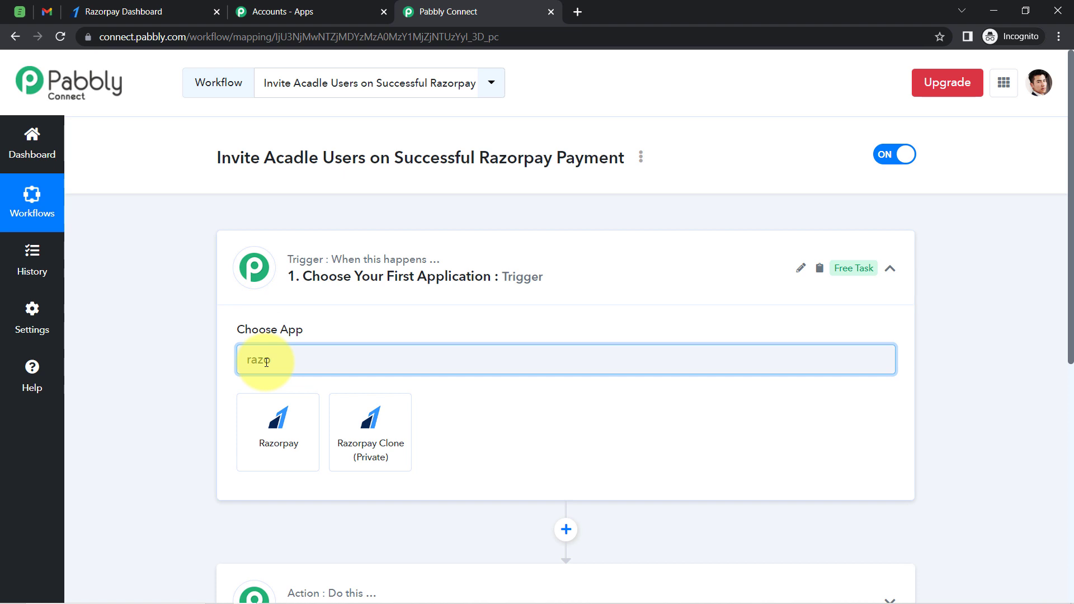
left_click(280, 414)
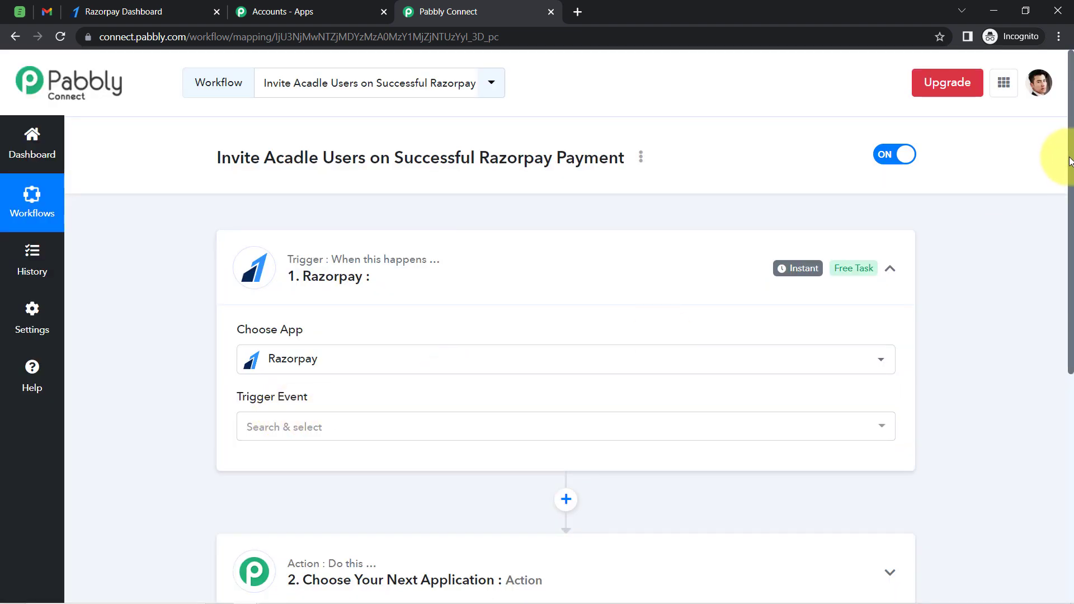
Set the trigger event to Payment Captured
left_click_drag(1069, 163, 1070, 276)
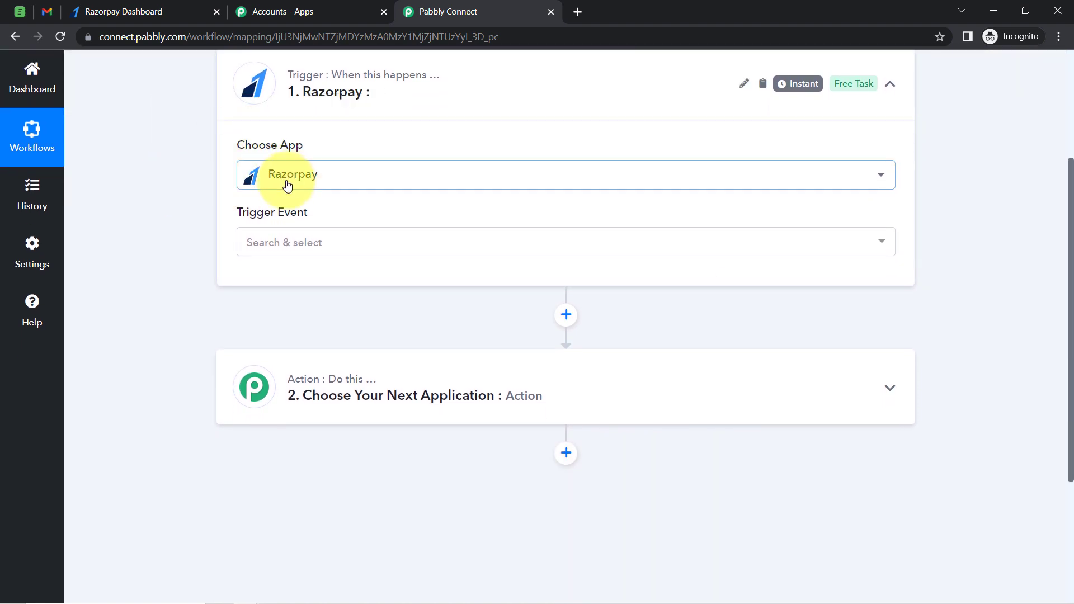
left_click(260, 252)
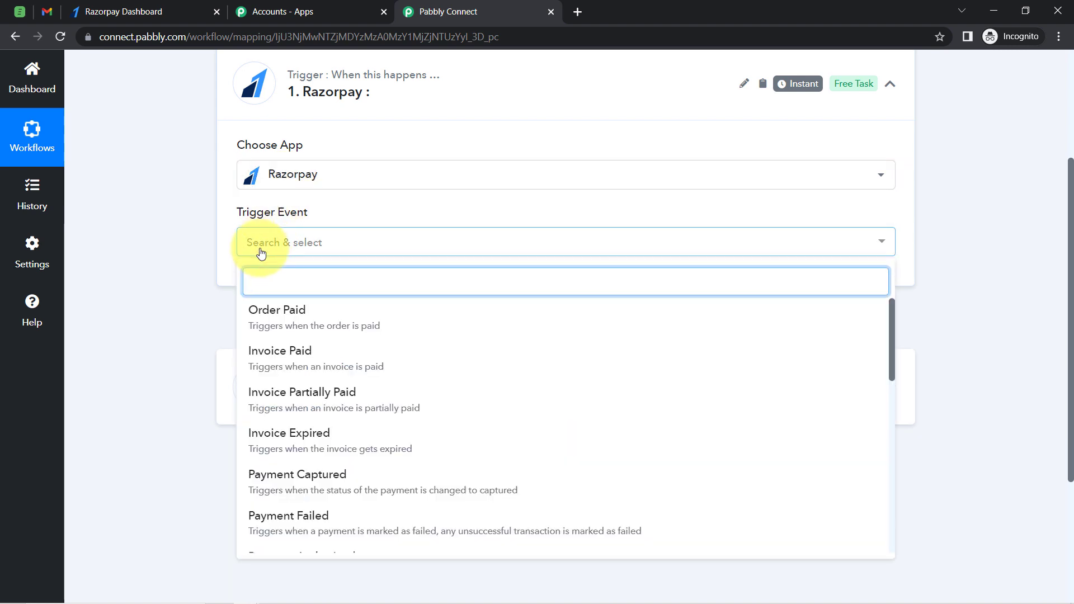
type("pay")
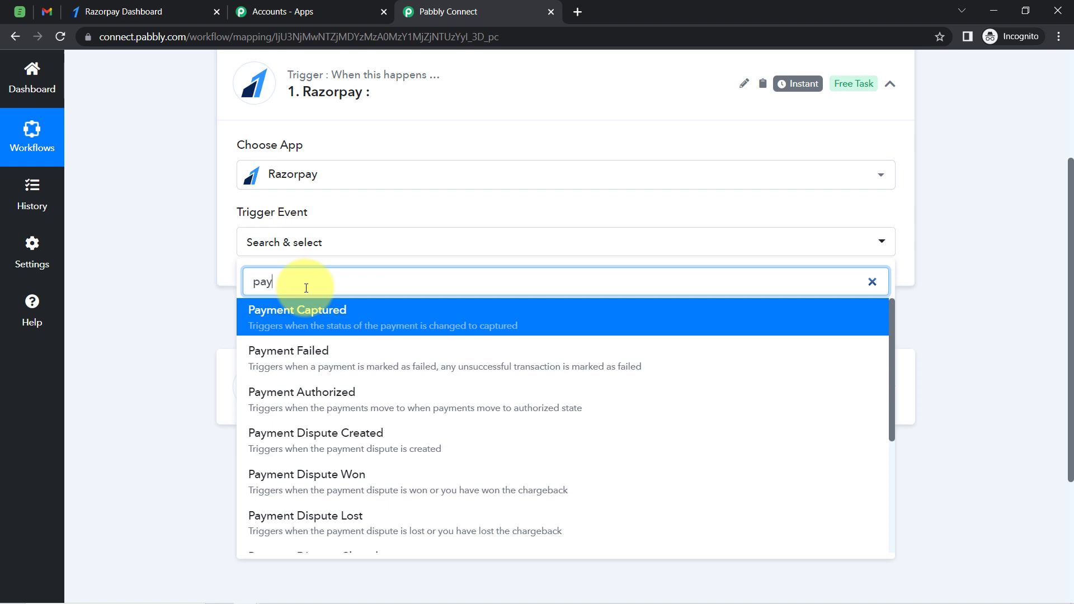
left_click(317, 321)
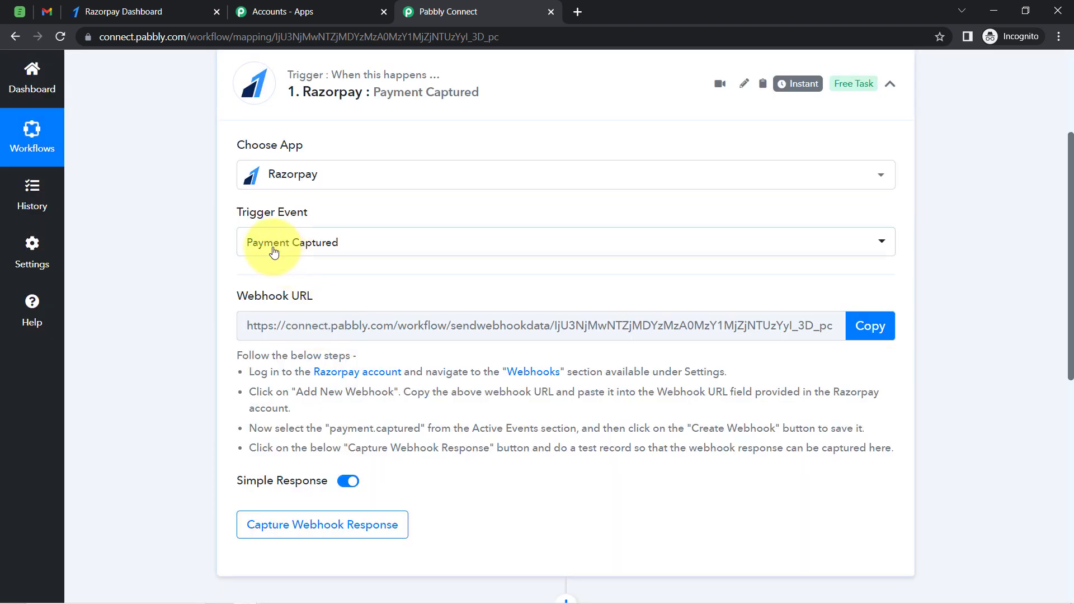
Copy the trigger's webhook URL
mouse_move(246, 295)
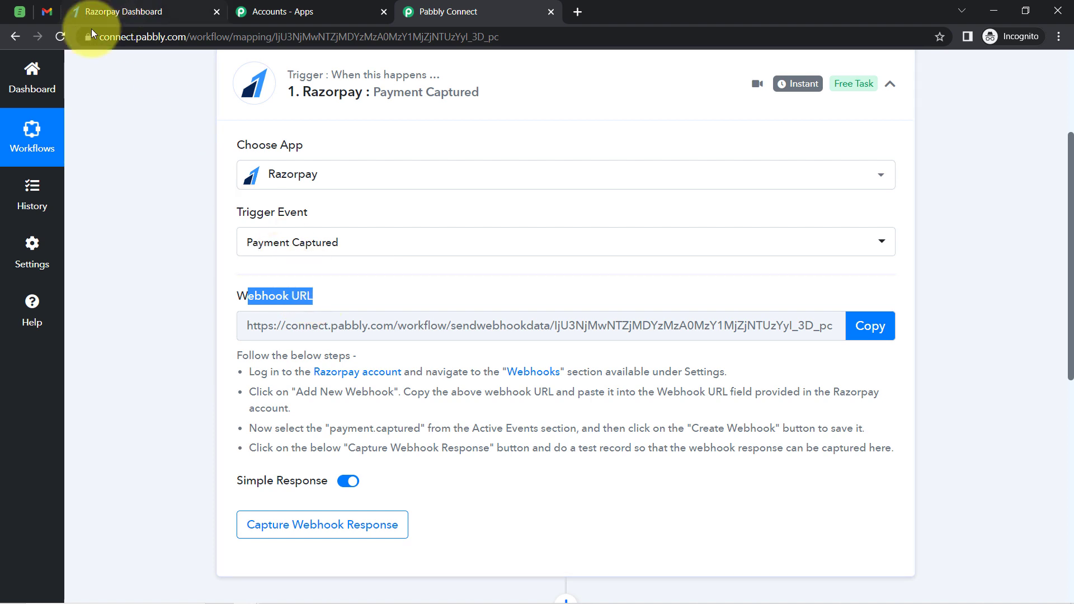
left_click_drag(261, 363, 282, 468)
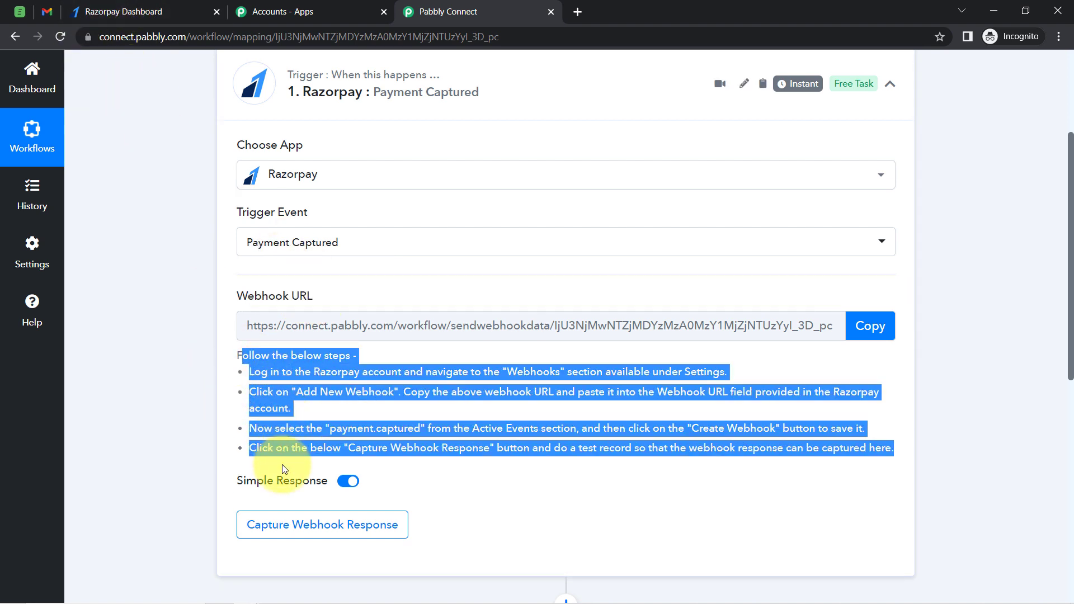
left_click(292, 383)
left_click_drag(274, 358, 306, 448)
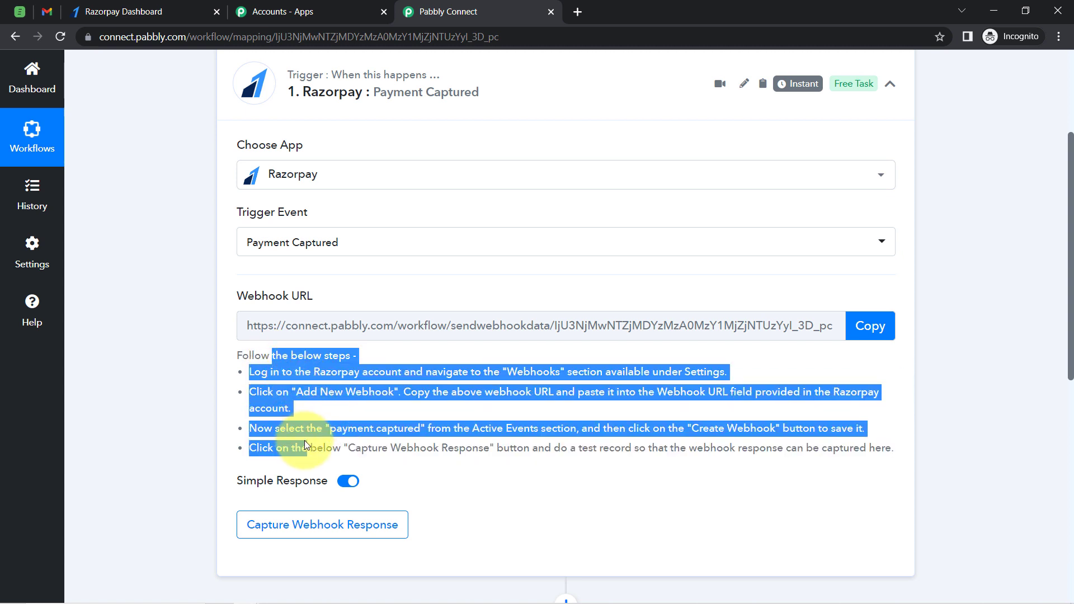
left_click(872, 326)
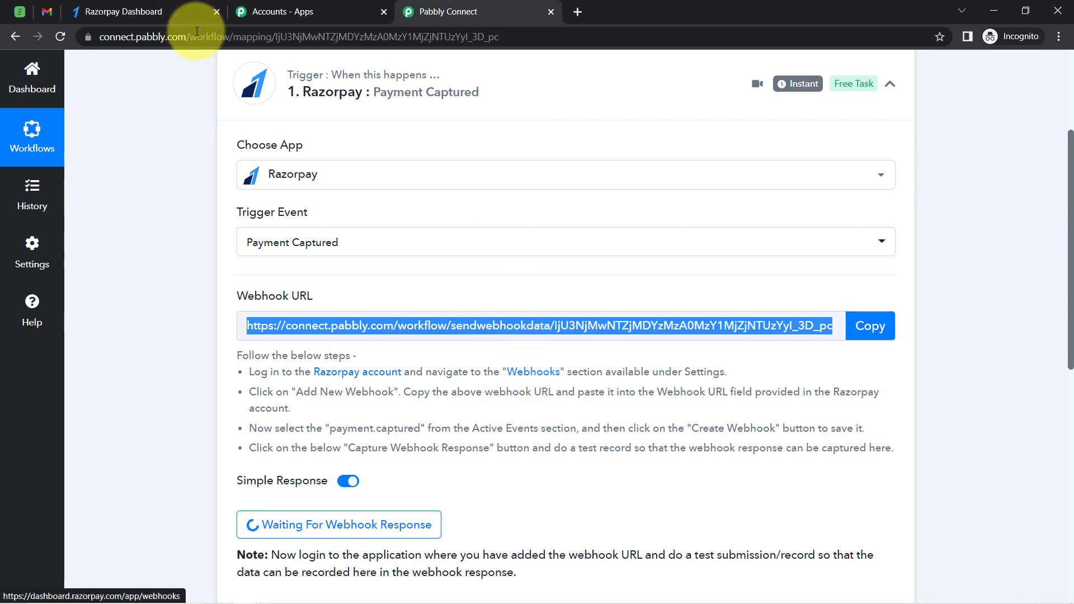
In the Razorpay dashboard settings, start adding a new webhook and paste the Pabbly webhook URL
left_click(141, 12)
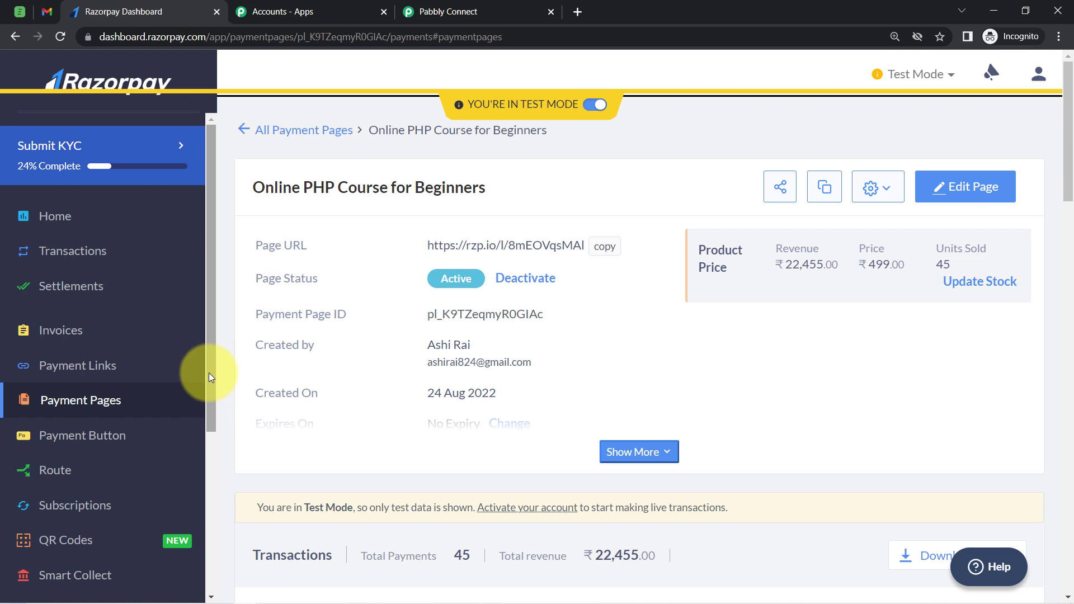
left_click_drag(209, 372, 193, 573)
left_click(63, 538)
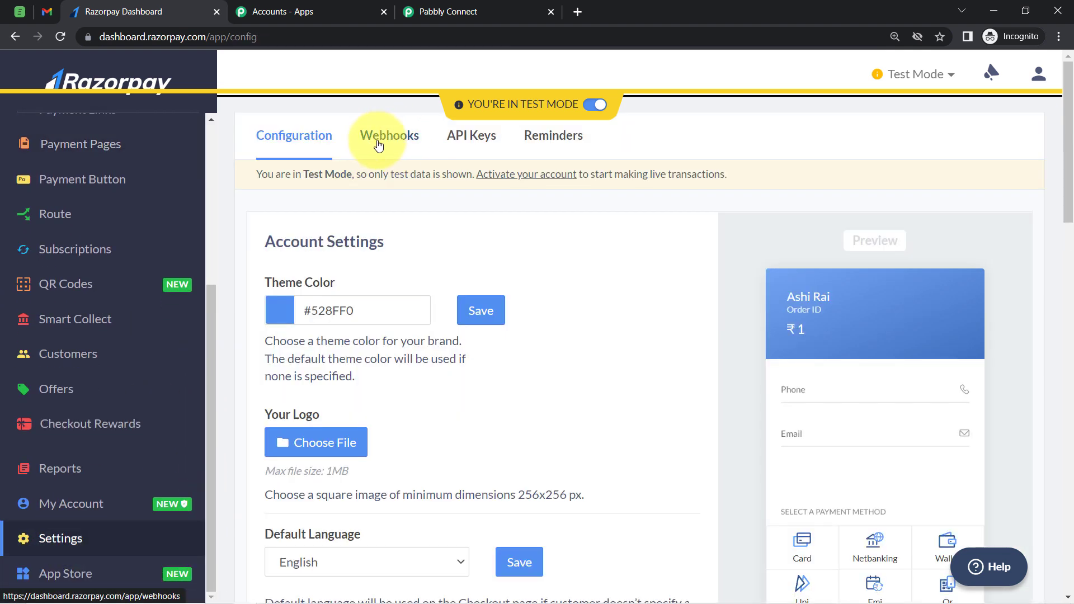
left_click(387, 141)
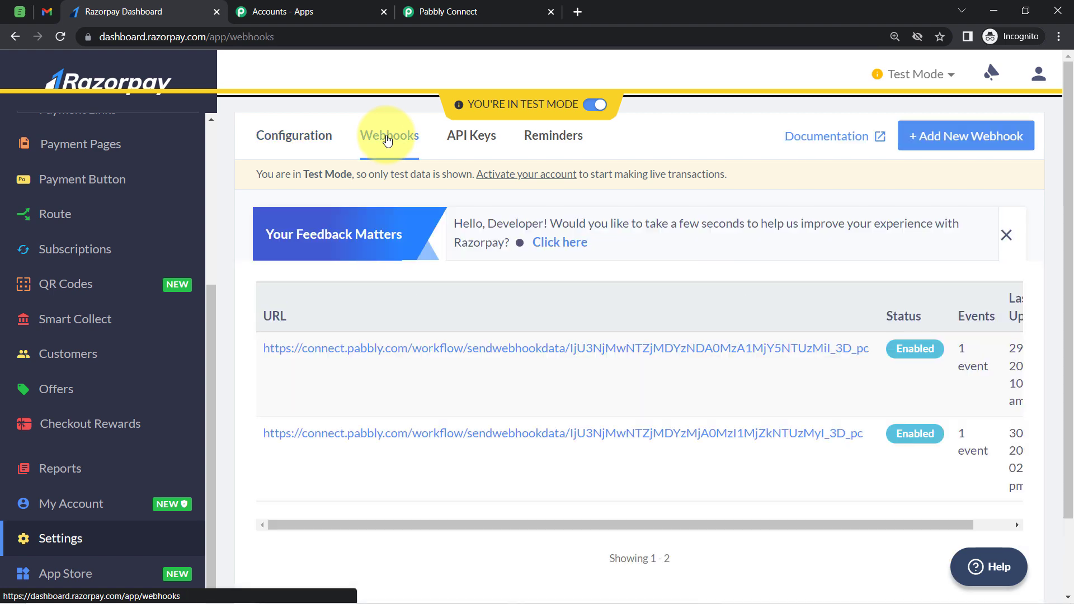
left_click(919, 140)
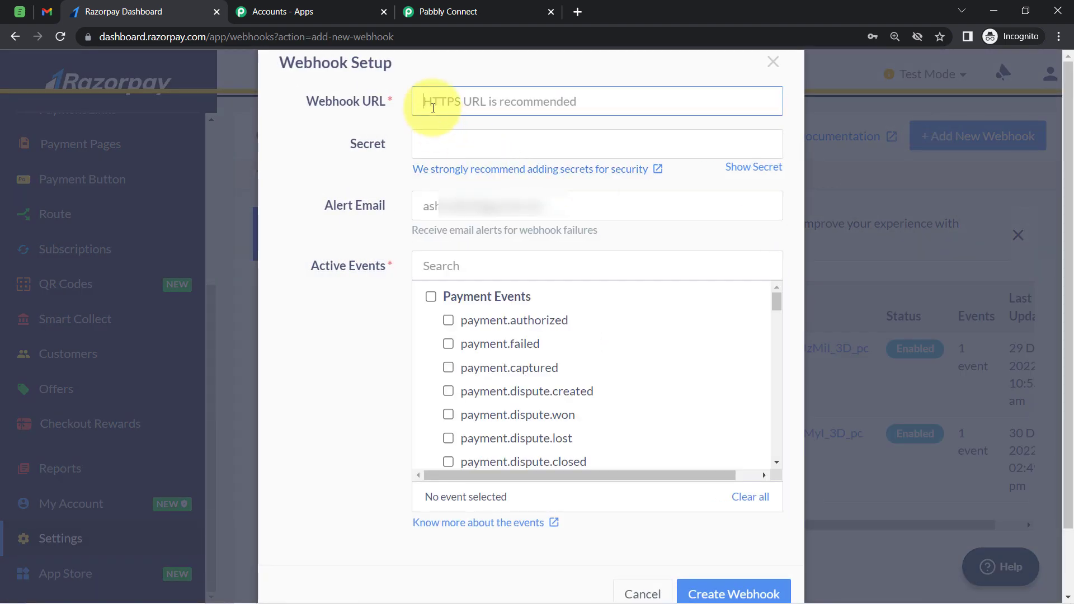
left_click(431, 11)
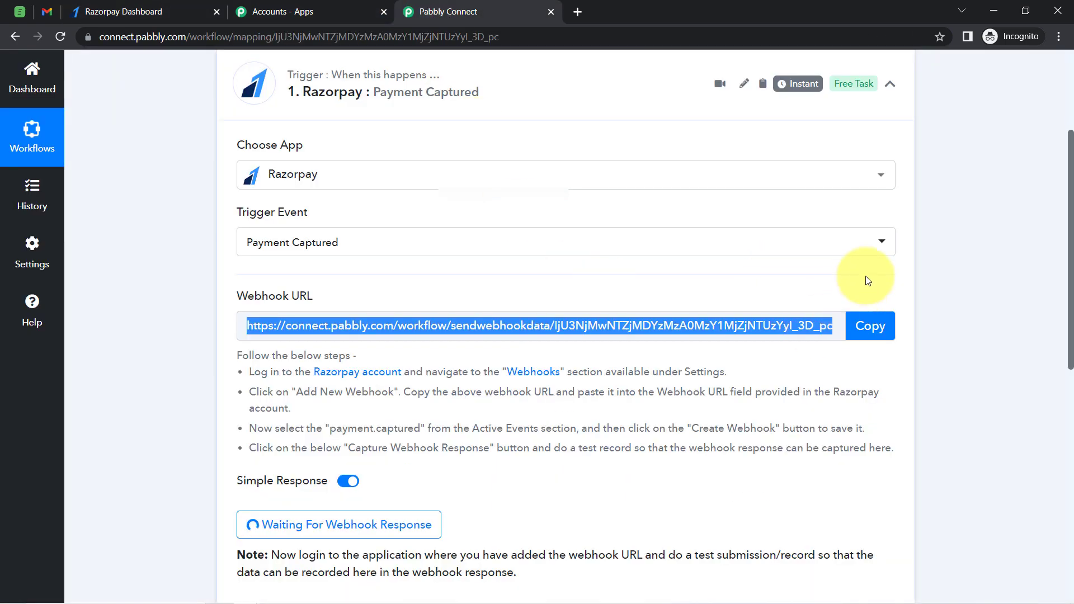
left_click(112, 11)
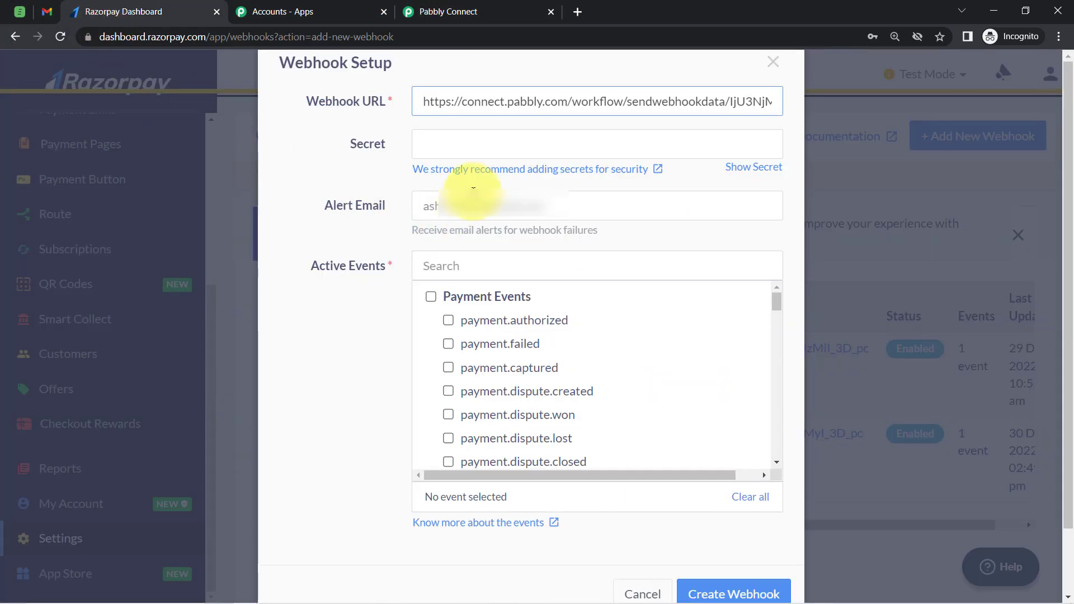
Select the payment.captured active event and create the webhook
left_click(434, 265)
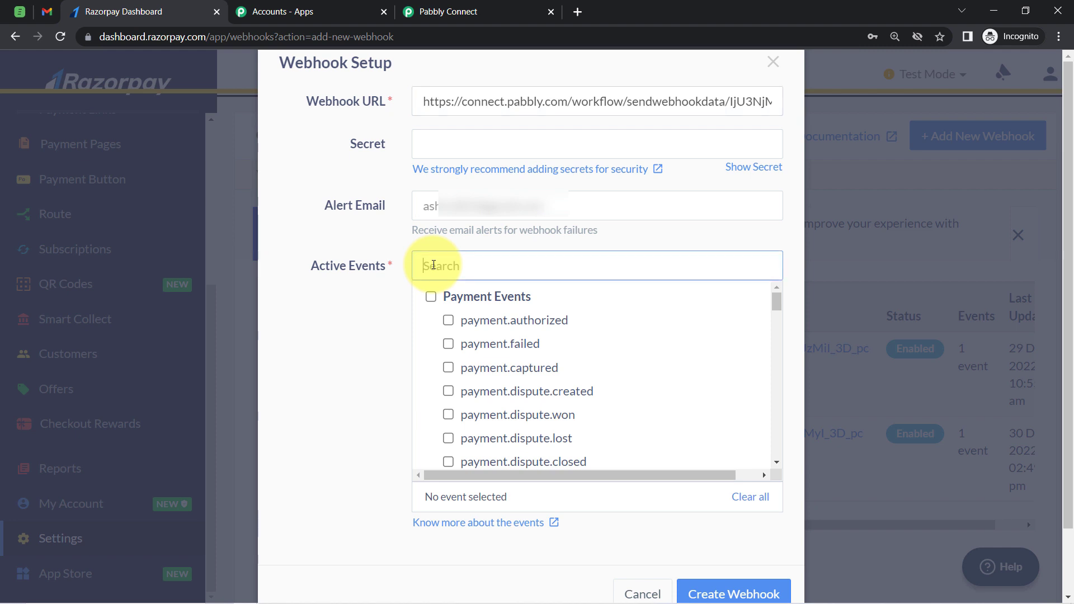
type("paymen")
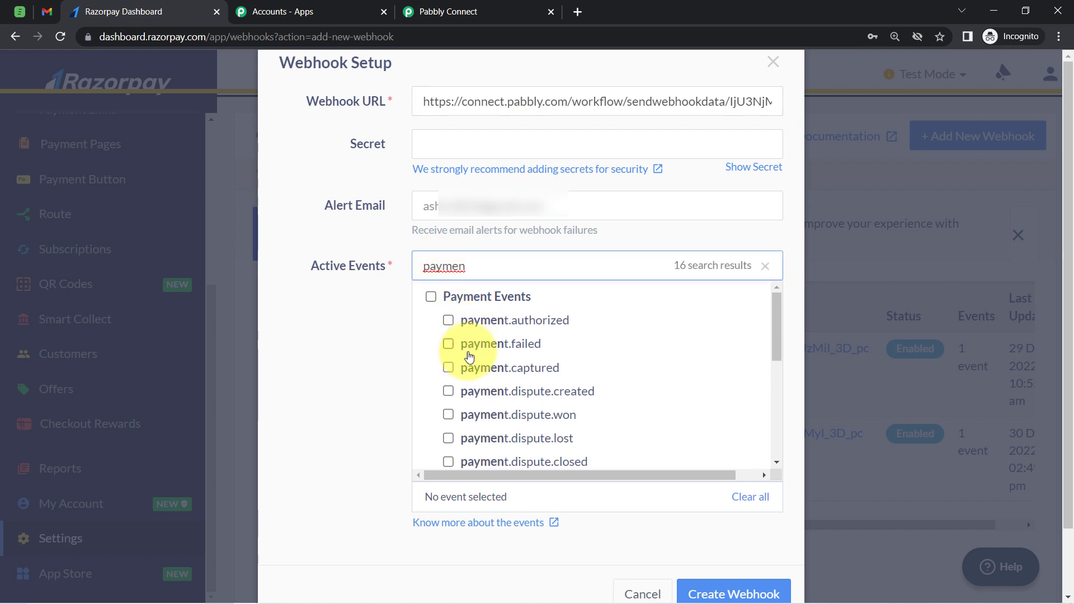
left_click(453, 372)
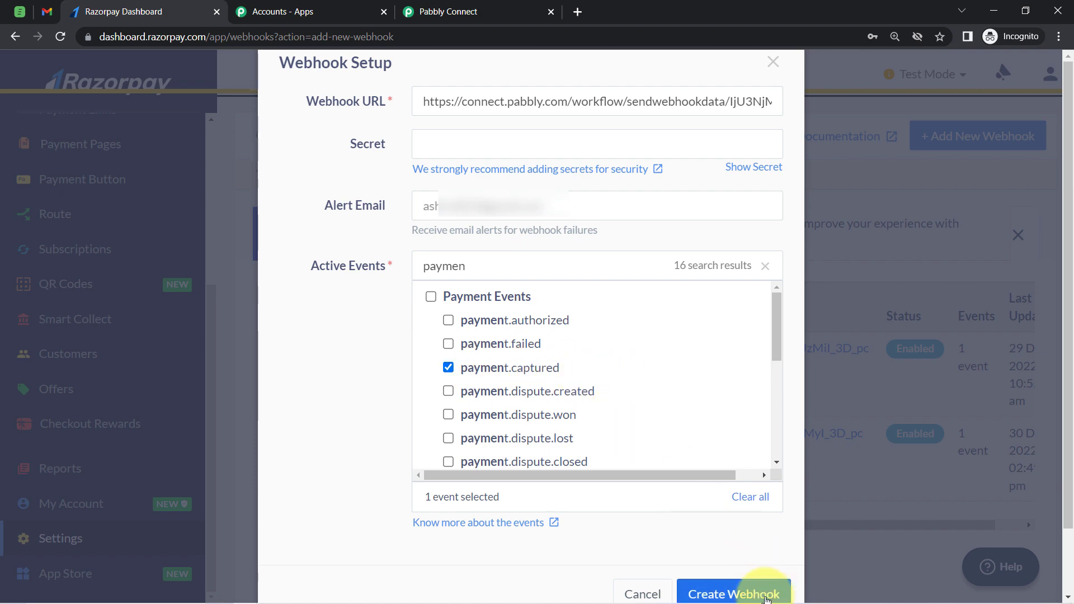
left_click(761, 594)
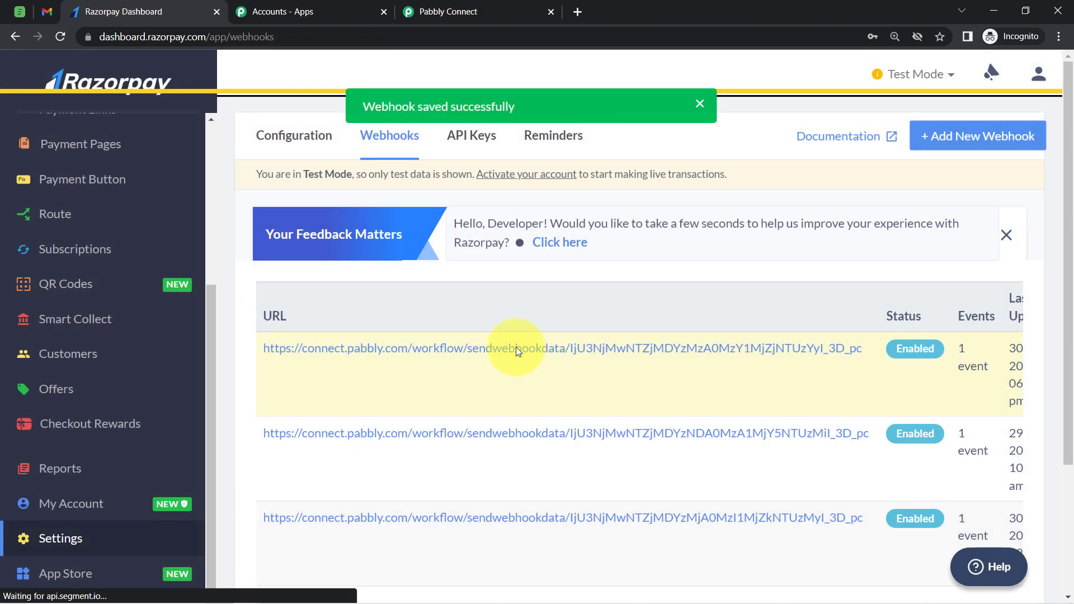
Return to the workflow and read the note about sending a test record
left_click(442, 11)
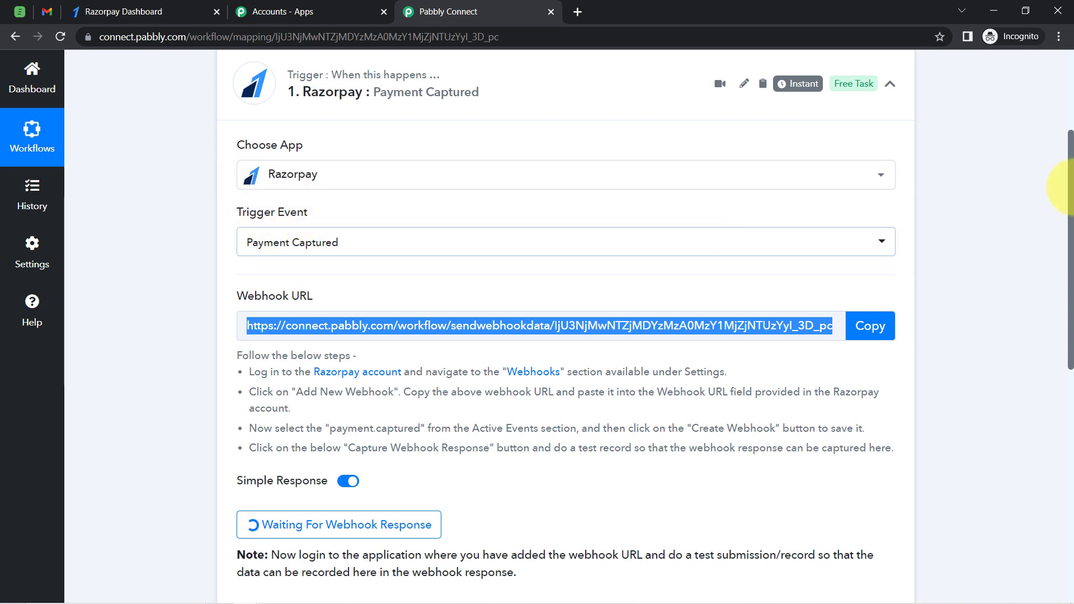
left_click_drag(1069, 177, 1070, 252)
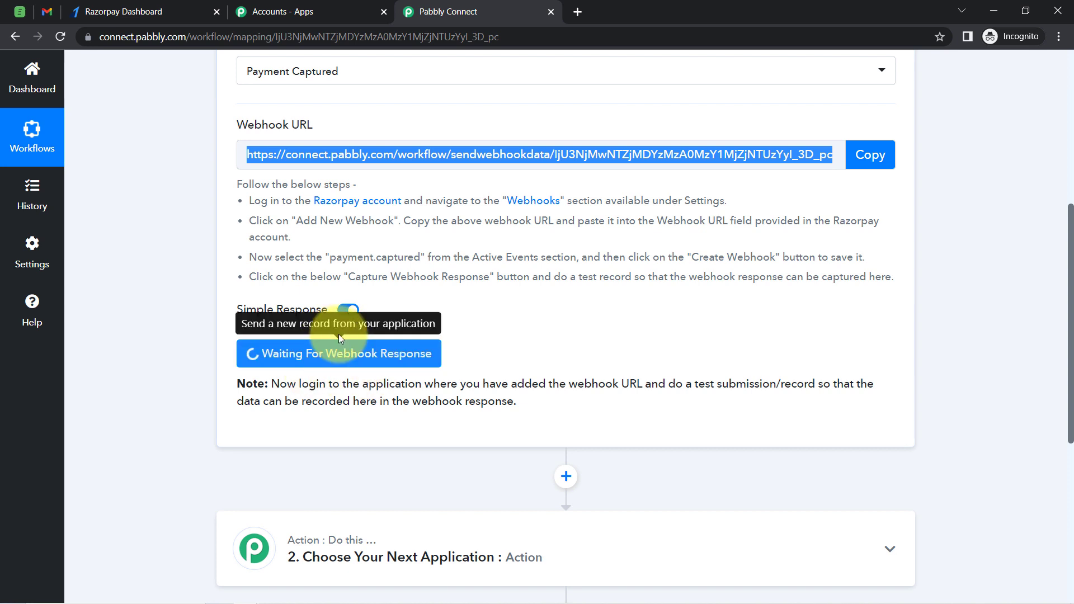
left_click_drag(280, 384, 836, 399)
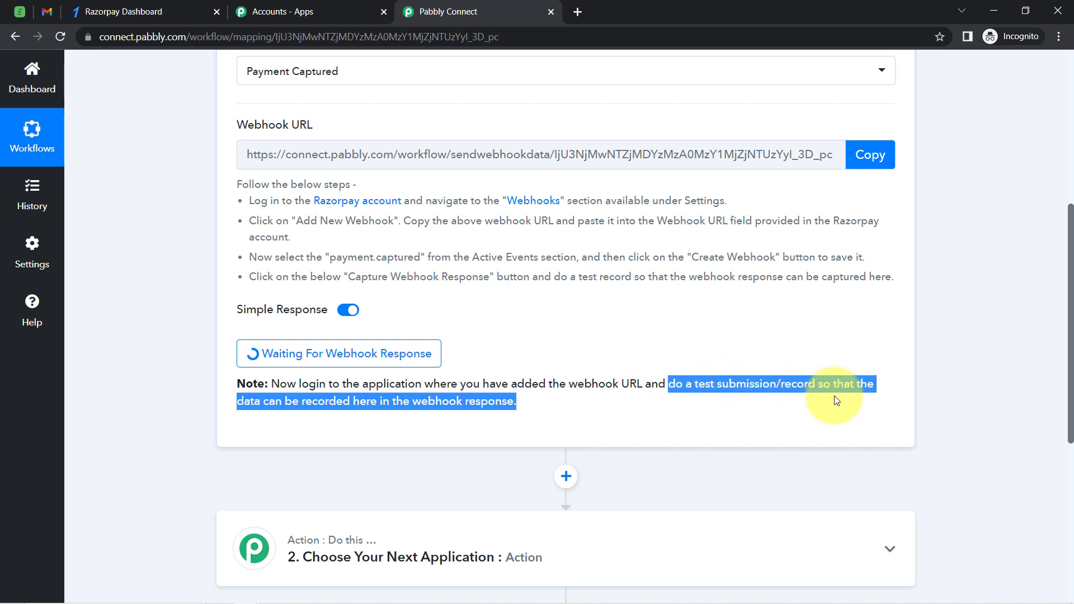
left_click(513, 395)
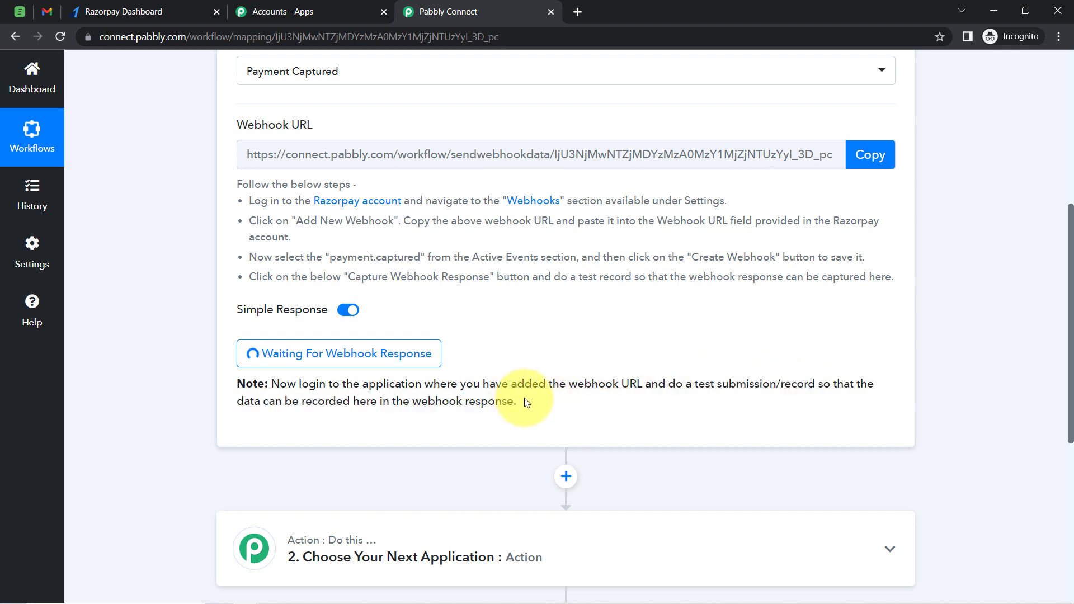
left_click_drag(693, 385, 830, 384)
scroll(1071, 417, "up", 4)
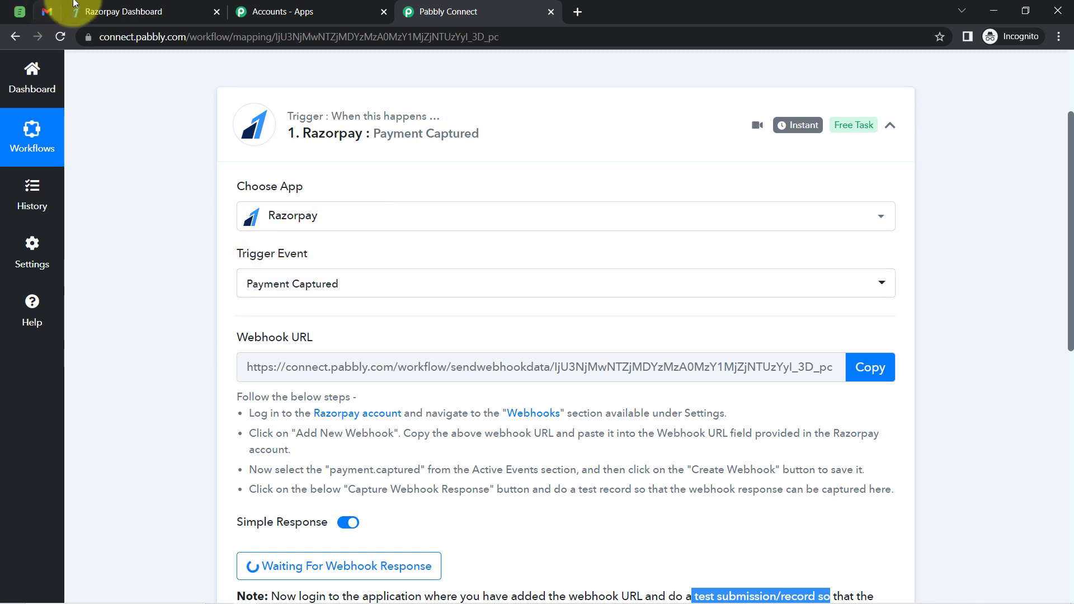
Copy the page URL of the Online PHP Course for Beginners payment page in the Razorpay dashboard
left_click(123, 11)
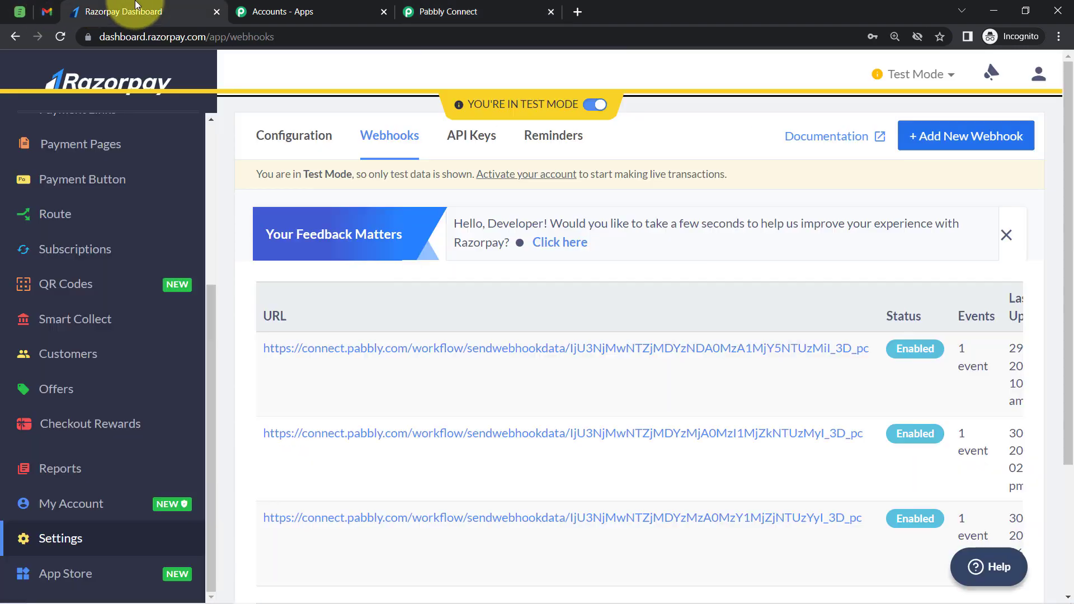
left_click(14, 38)
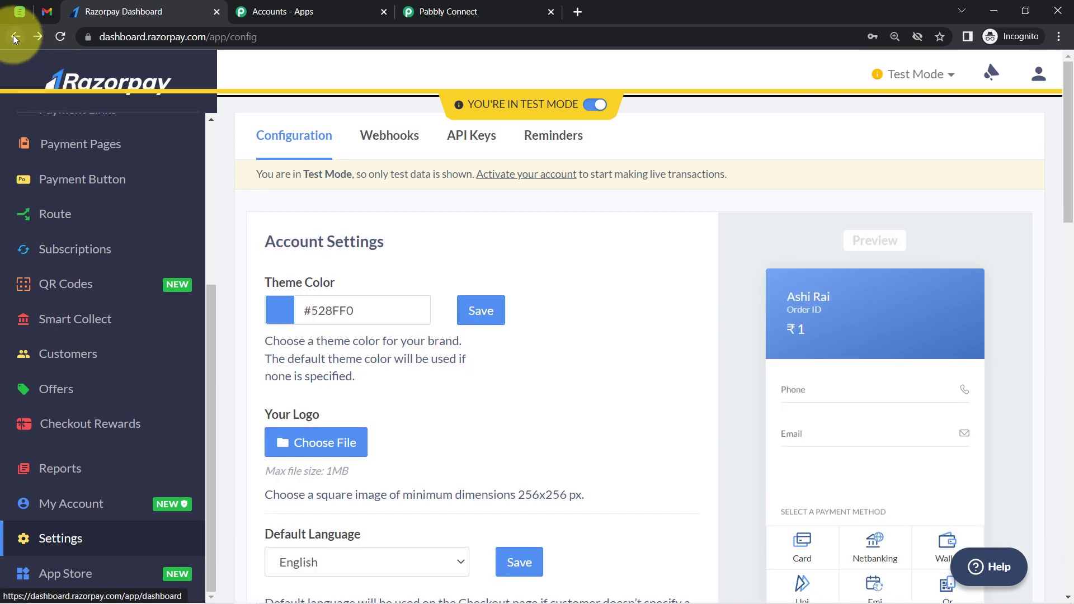
left_click(14, 36)
scroll(47, 226, "up", 5)
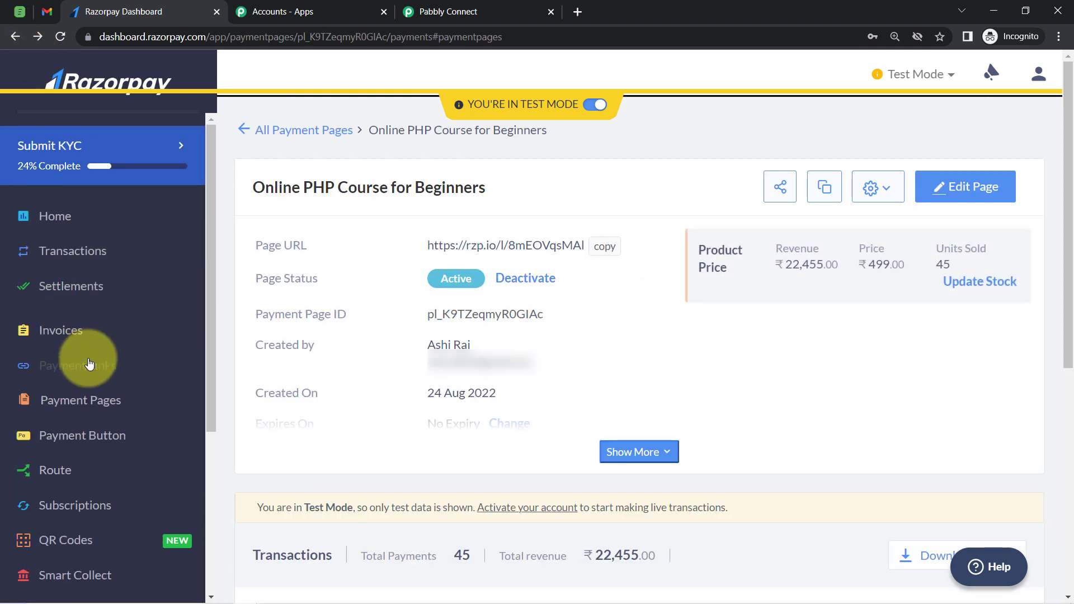
left_click(70, 402)
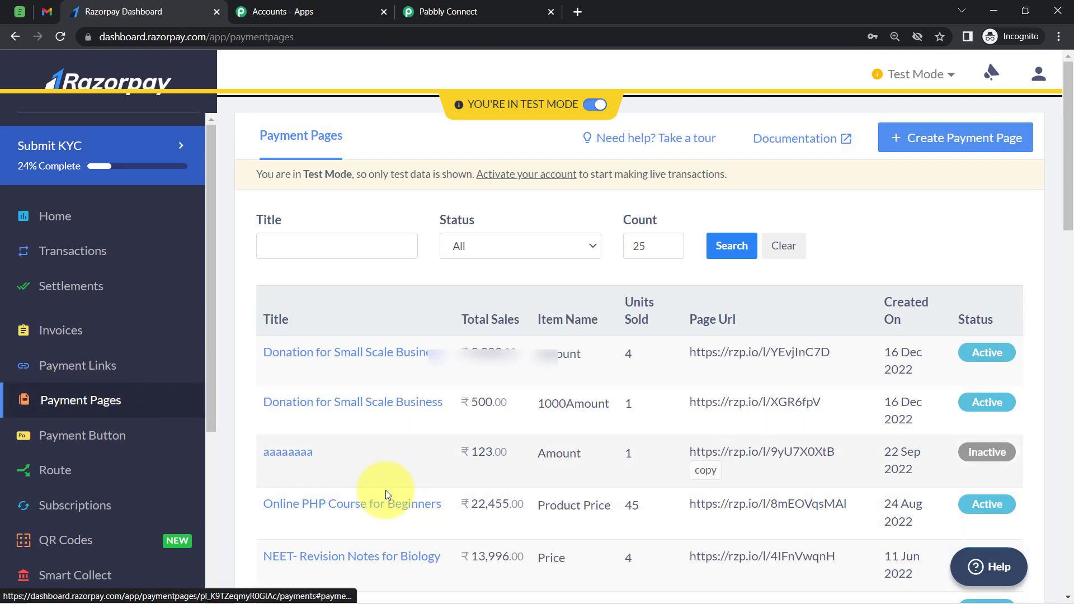
left_click(366, 507)
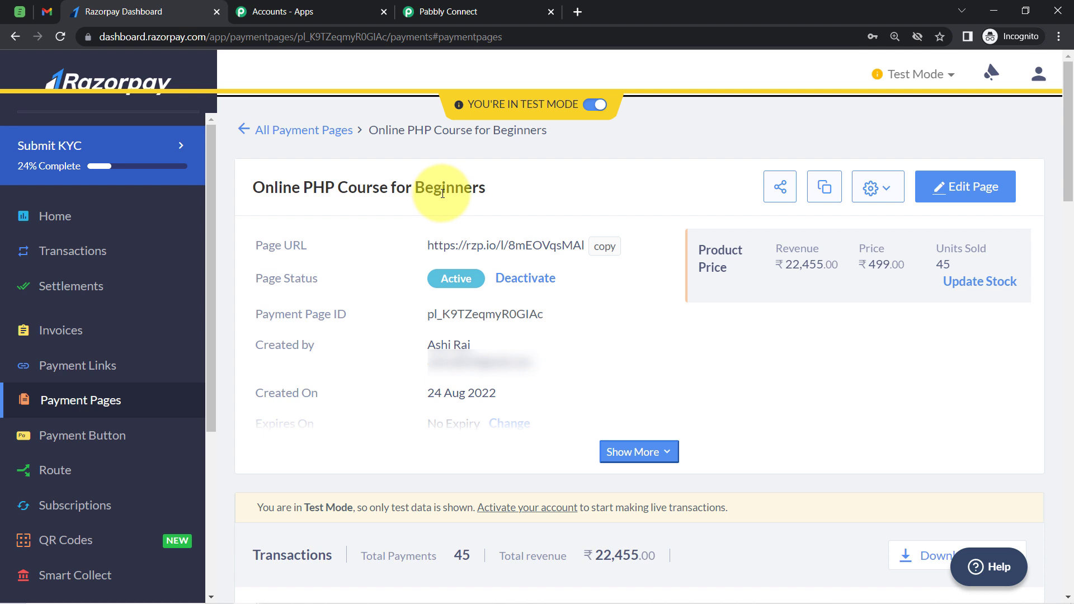
left_click_drag(414, 179, 388, 189)
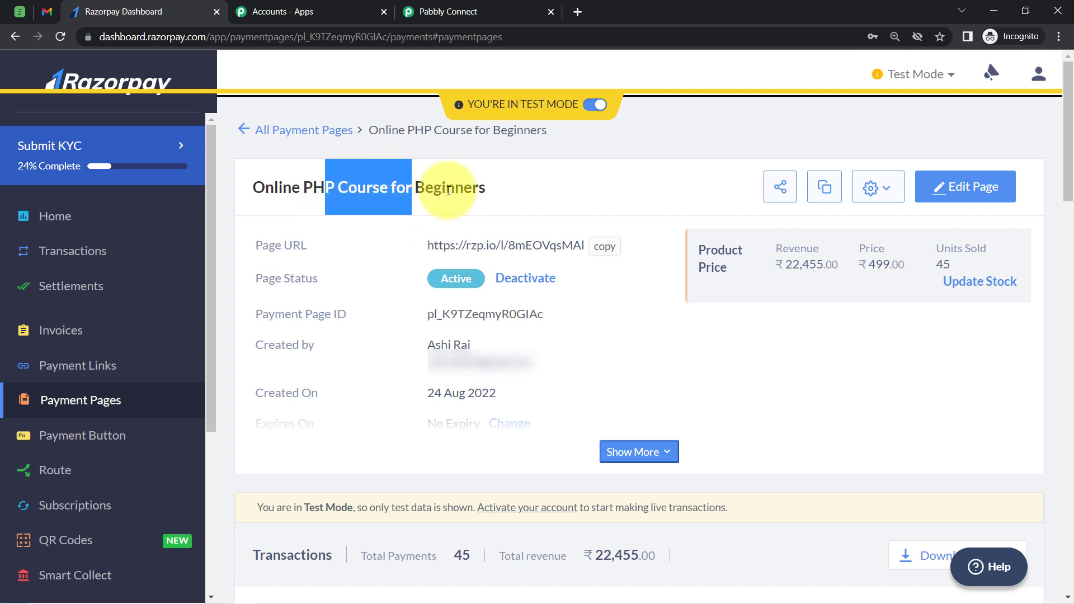
left_click(604, 247)
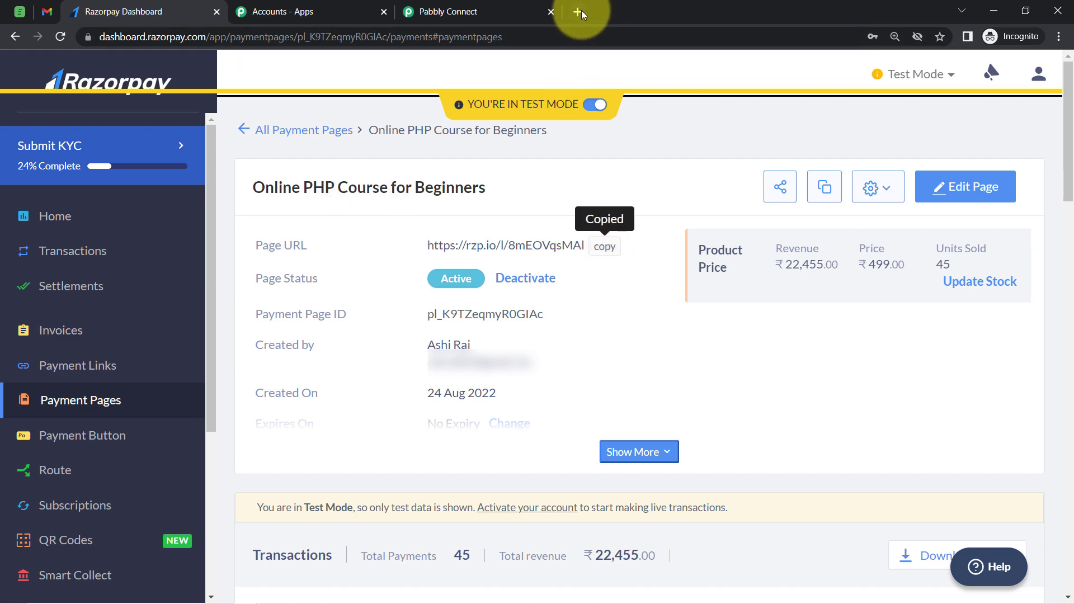
Open the copied payment page URL in a new browser tab
left_click(578, 10)
key("ctrl+v")
key("Return")
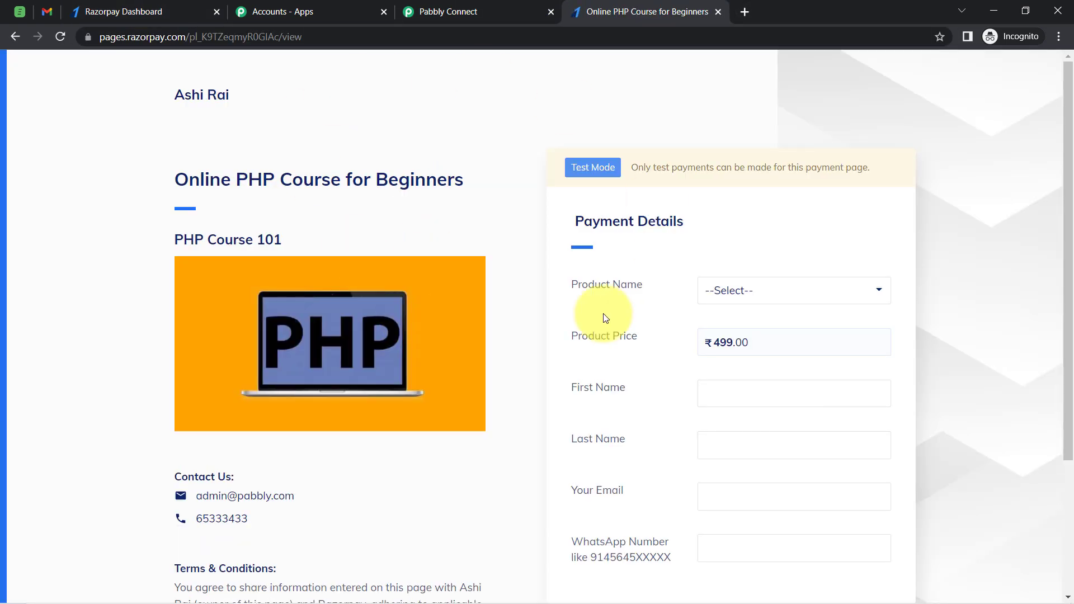
Search for Razorpay test card details and select the Visa domestic test card number in the Razorpay docs
left_click(742, 12)
type("r")
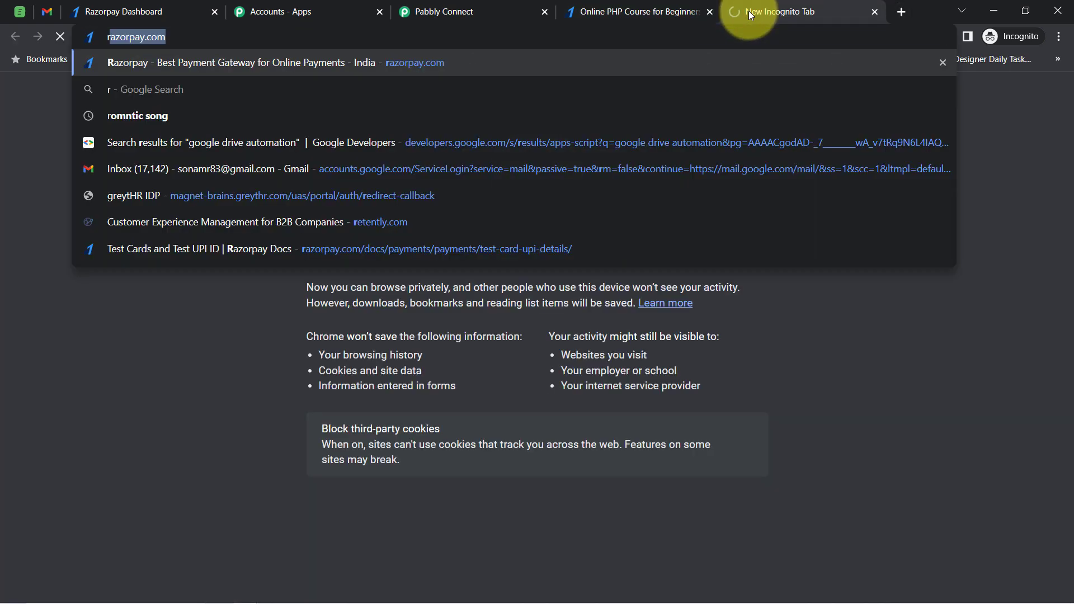
type("azorpay")
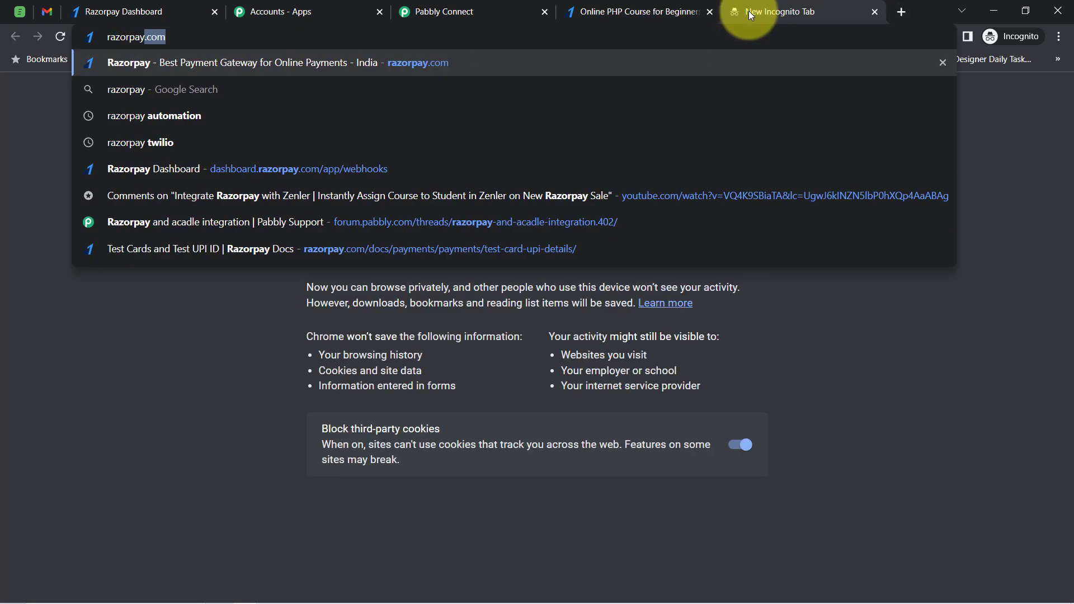
type(" test card ")
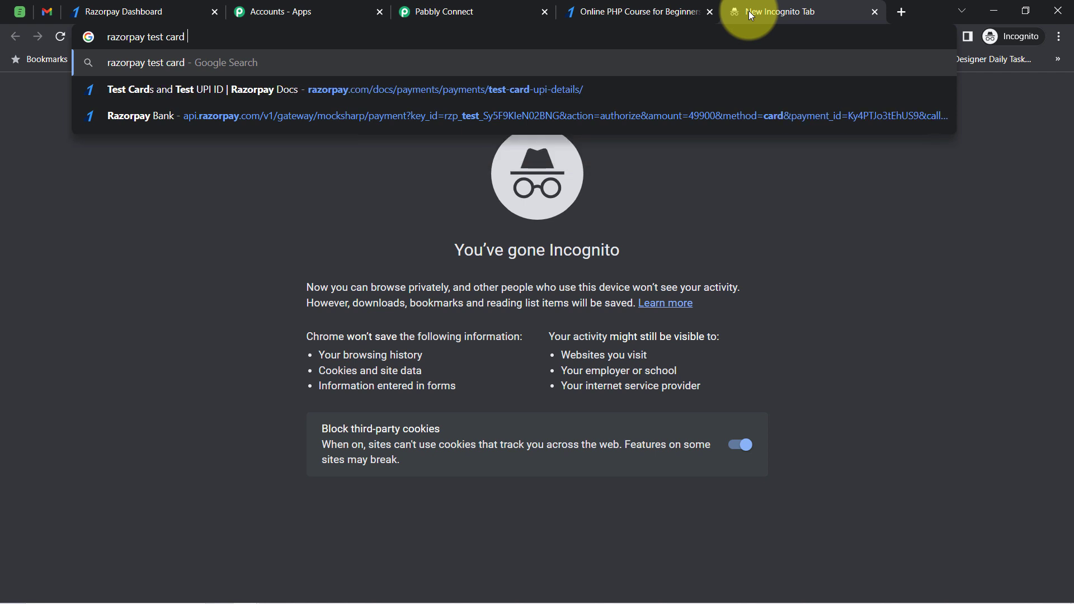
type("details")
key("Return")
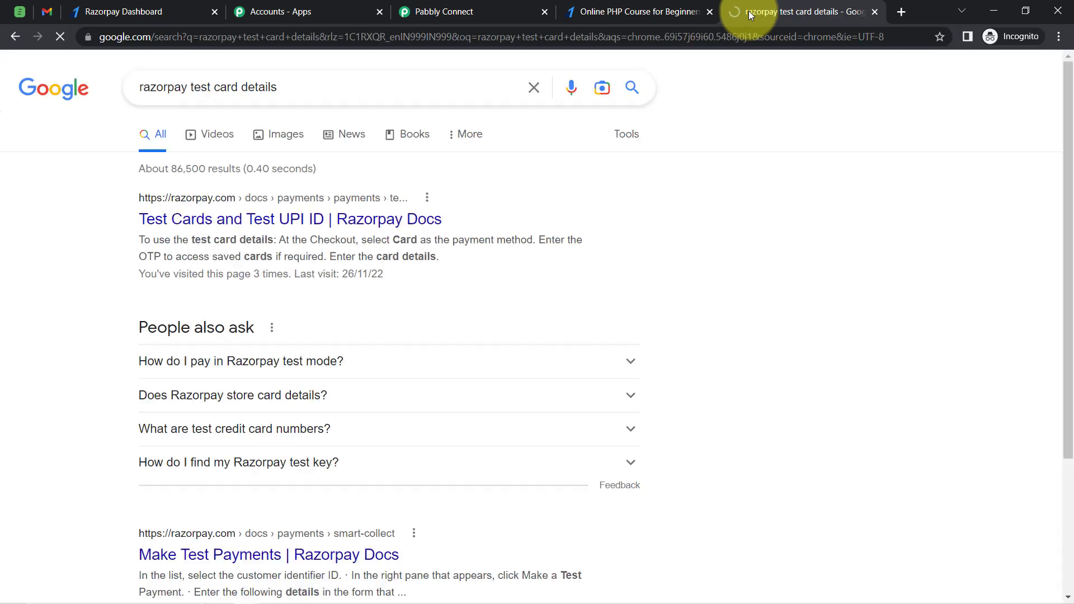
left_click(191, 232)
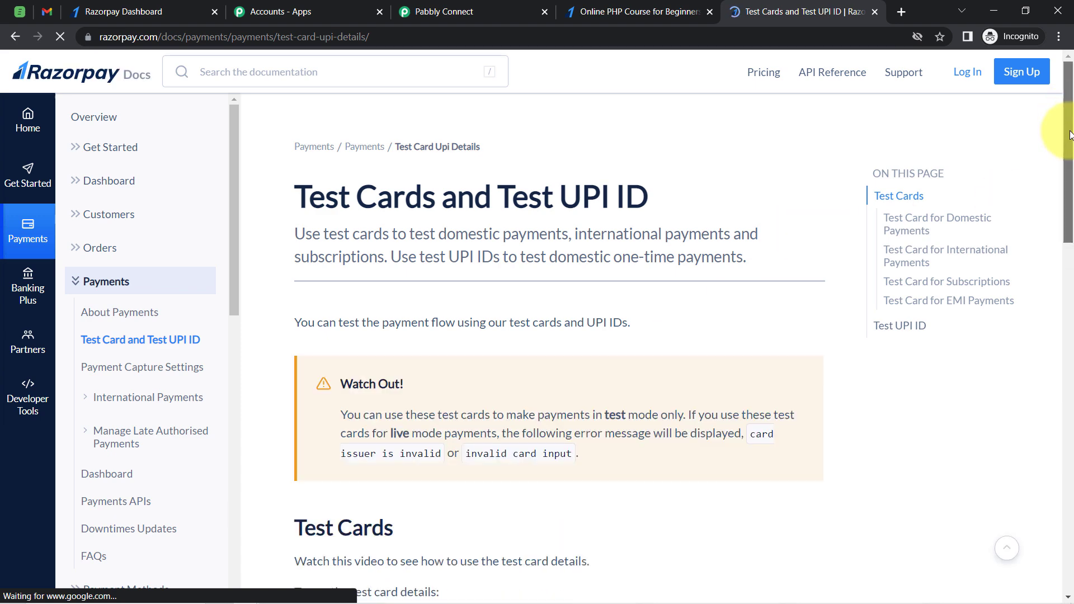
left_click(1069, 246)
scroll(1062, 291, "down", 3)
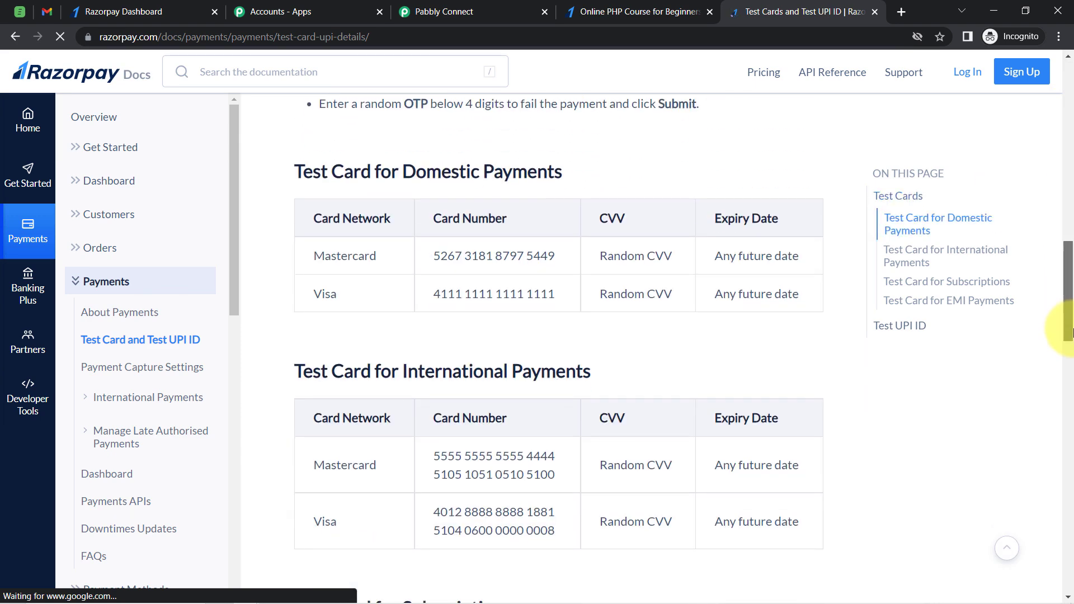
triple_click(463, 287)
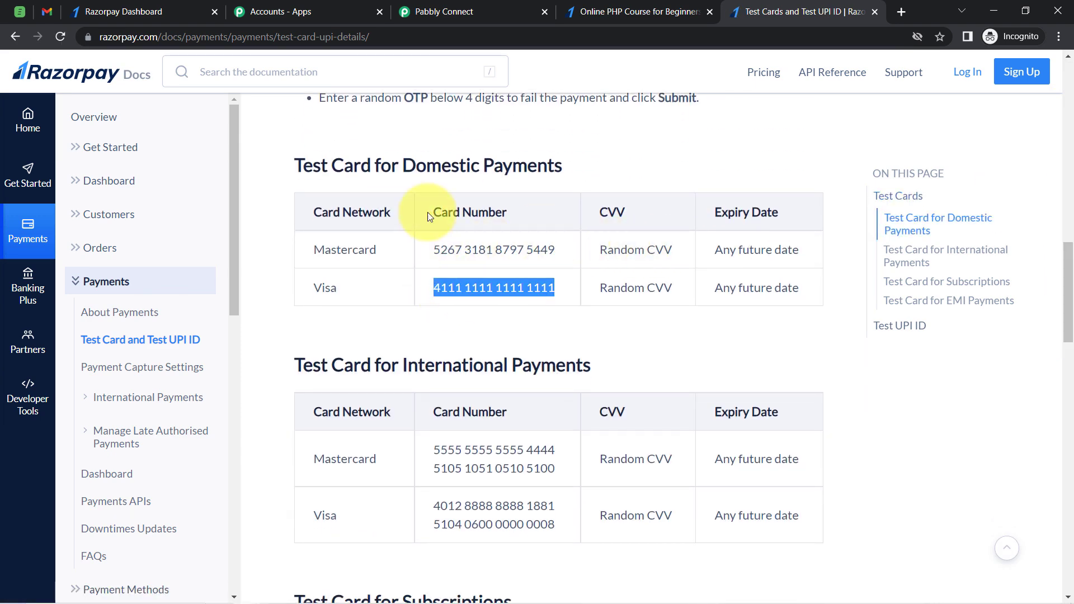
On the payment page, choose Online PHP Course for Beginners as the product
left_click(682, 5)
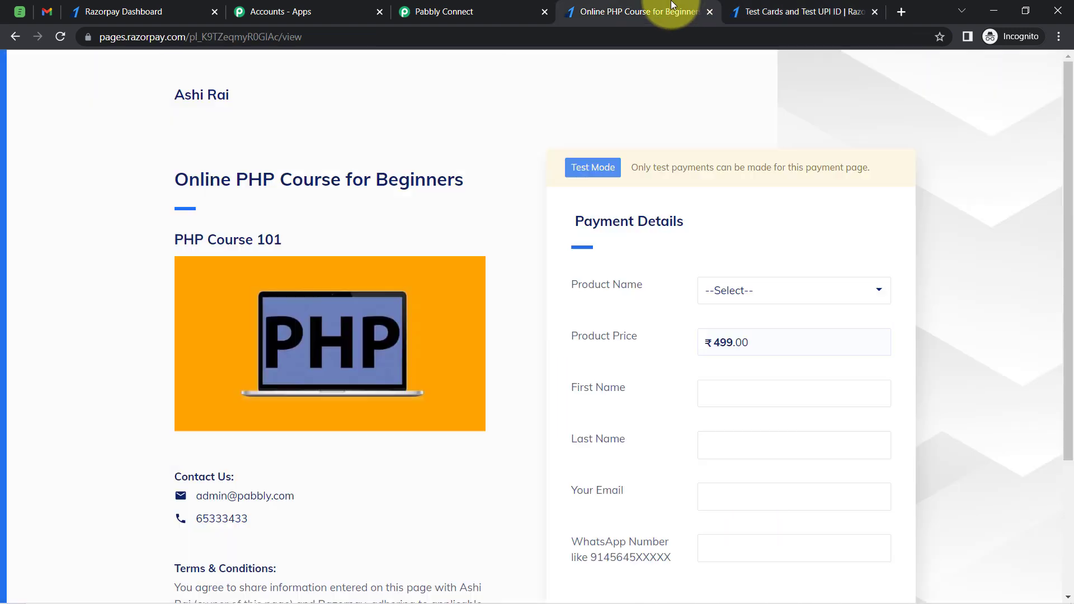
left_click(721, 297)
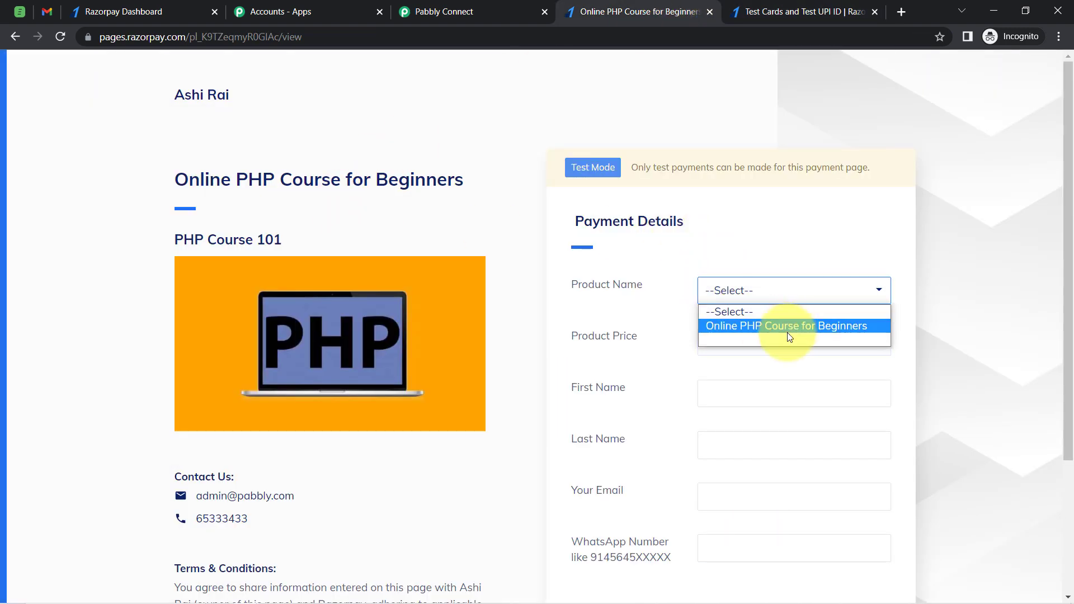
left_click(746, 327)
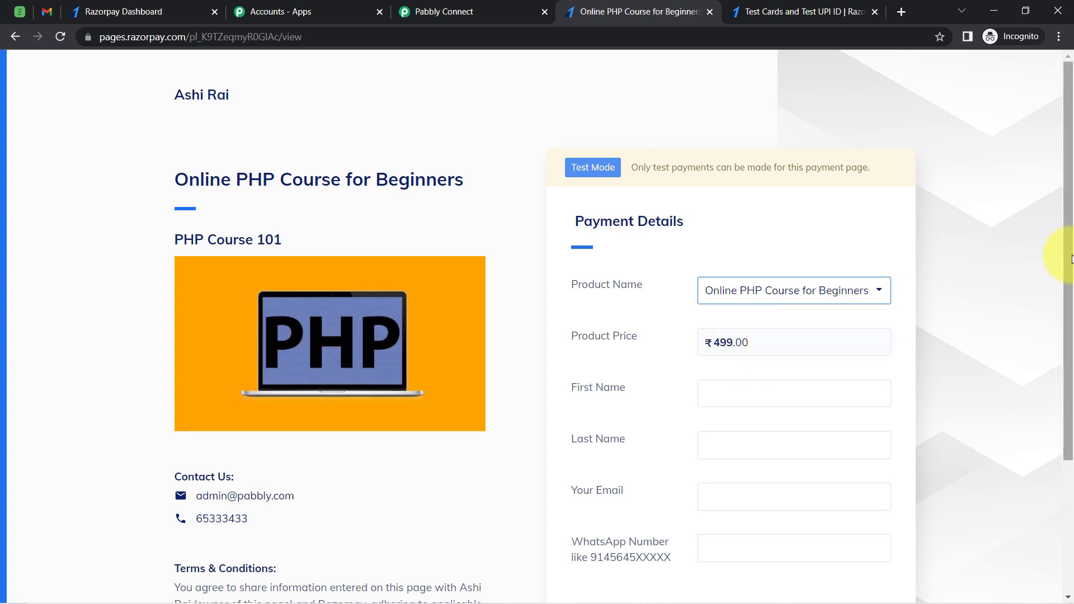
Fill in the buyer's first name, last name, e-mail address and WhatsApp number
left_click_drag(1067, 254, 1071, 322)
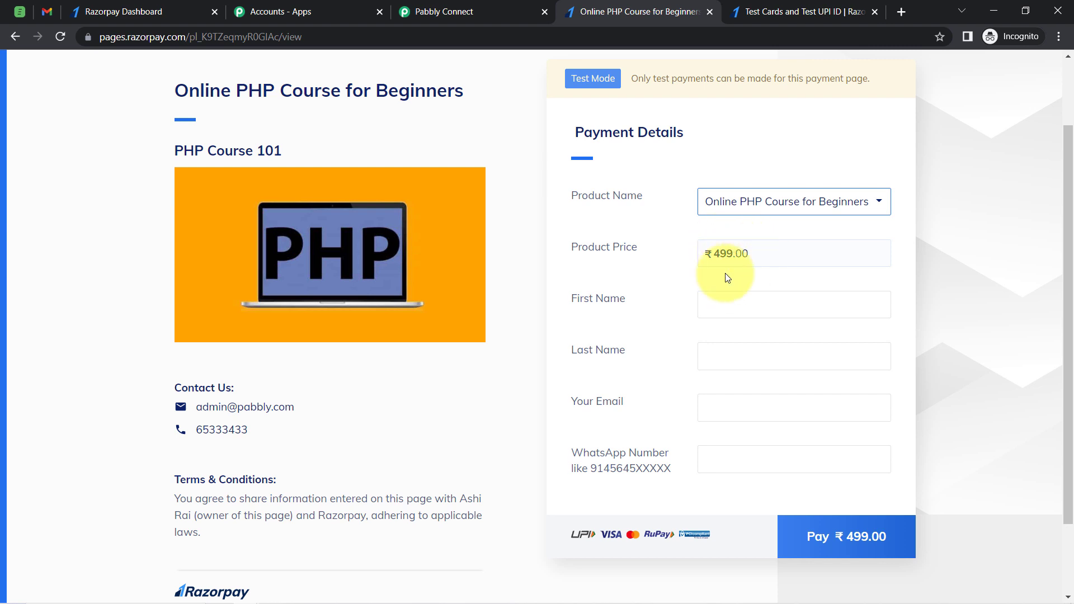
left_click(710, 306)
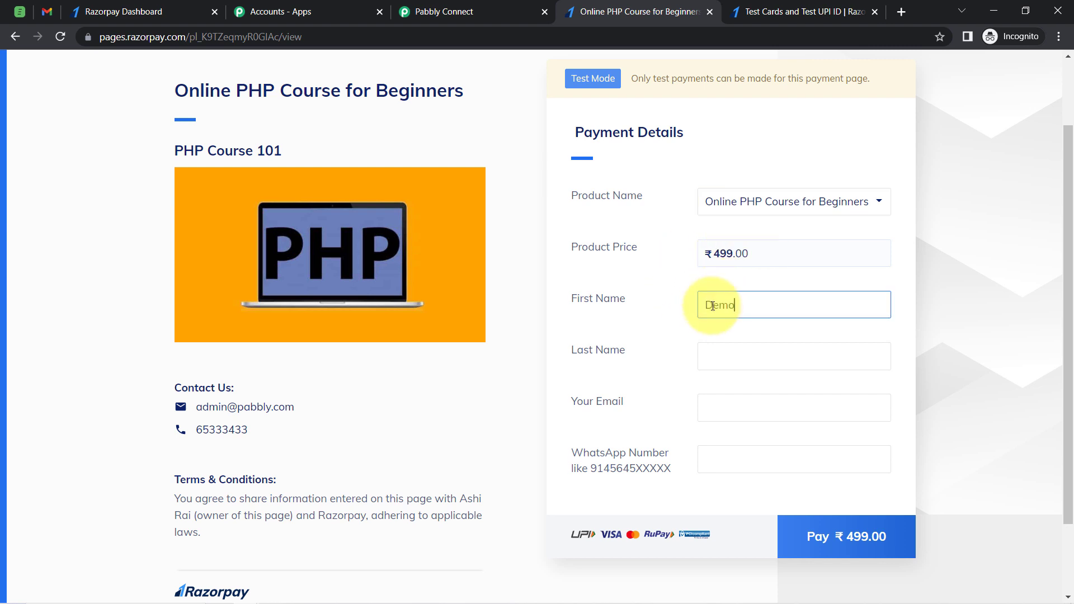
key("Tab")
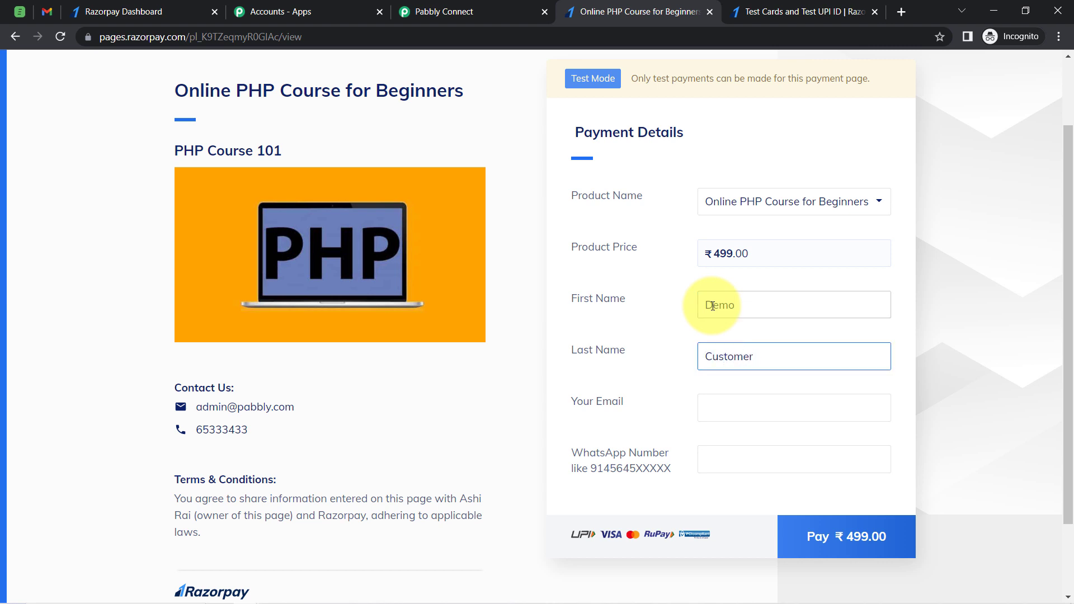
key("Tab")
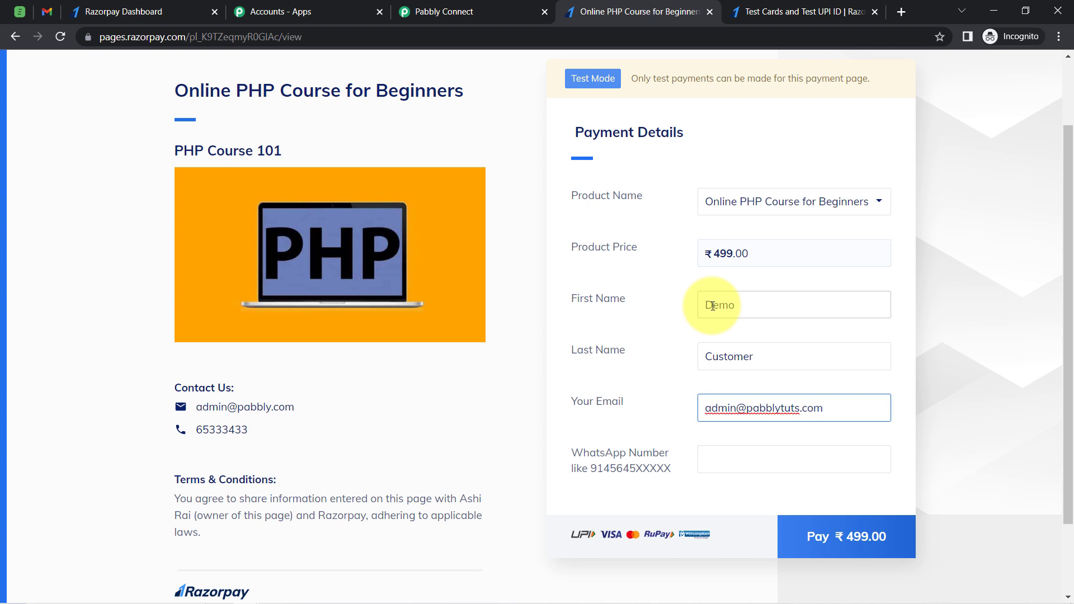
key("Tab")
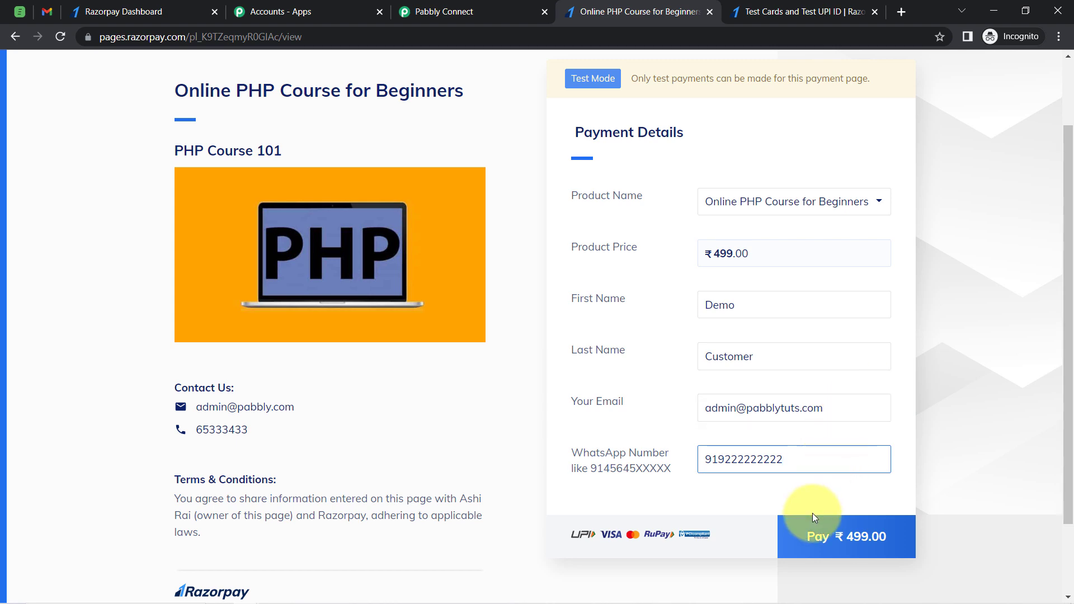
Start the ₹499 payment by card, entering the Visa test card number and expiry 12/29
left_click(814, 529)
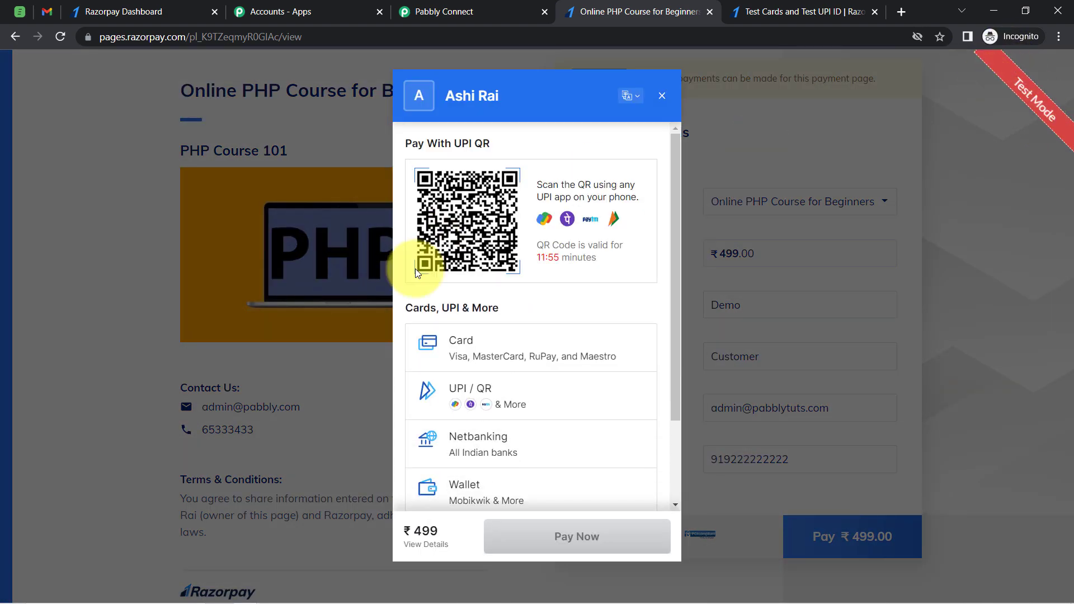
left_click(460, 343)
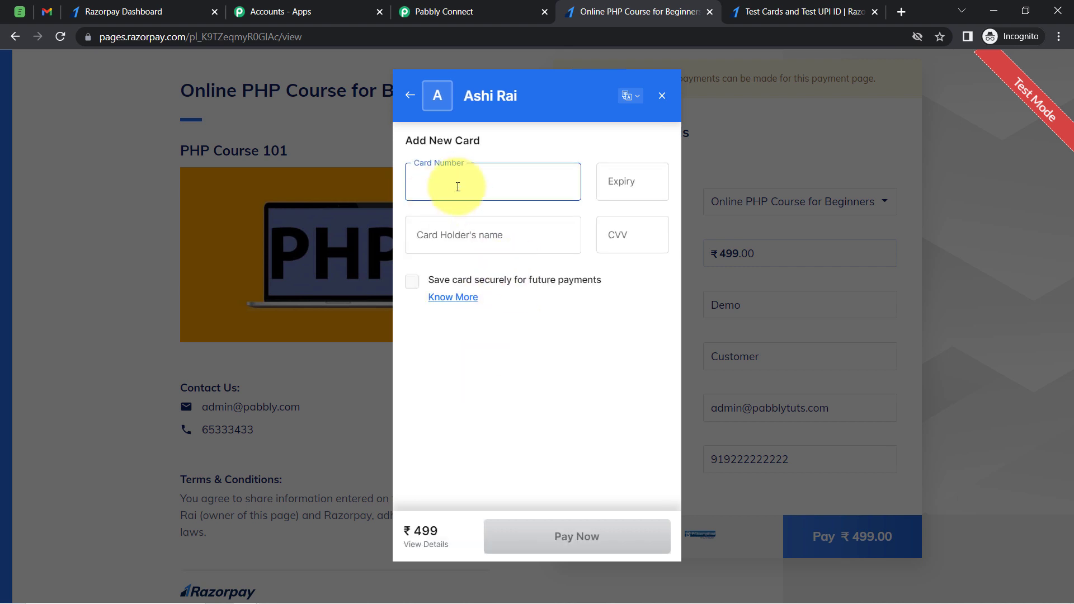
left_click(458, 186)
left_click(541, 229)
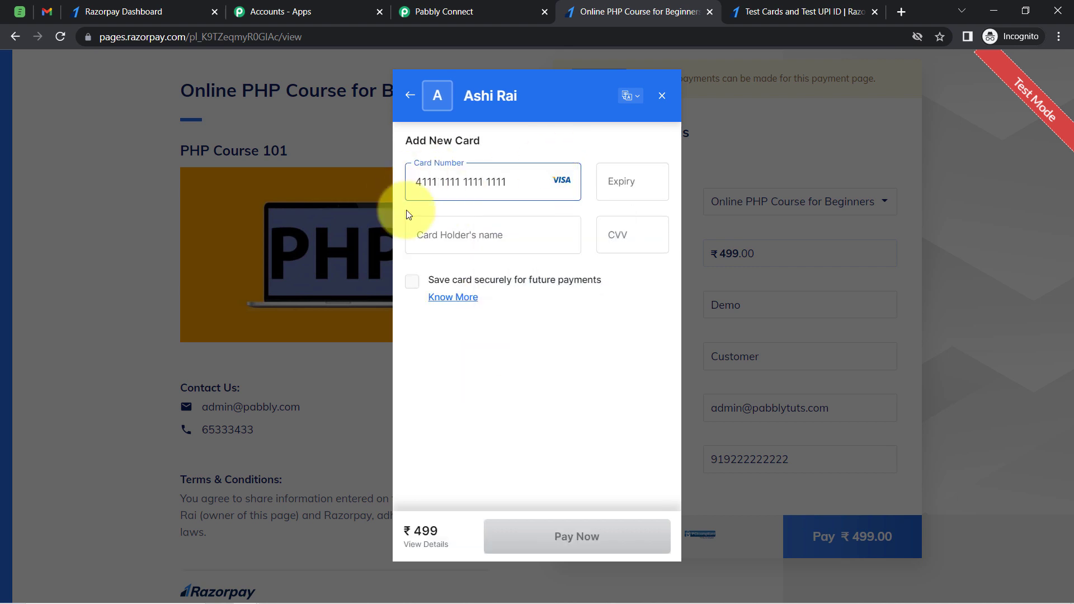
left_click(644, 193)
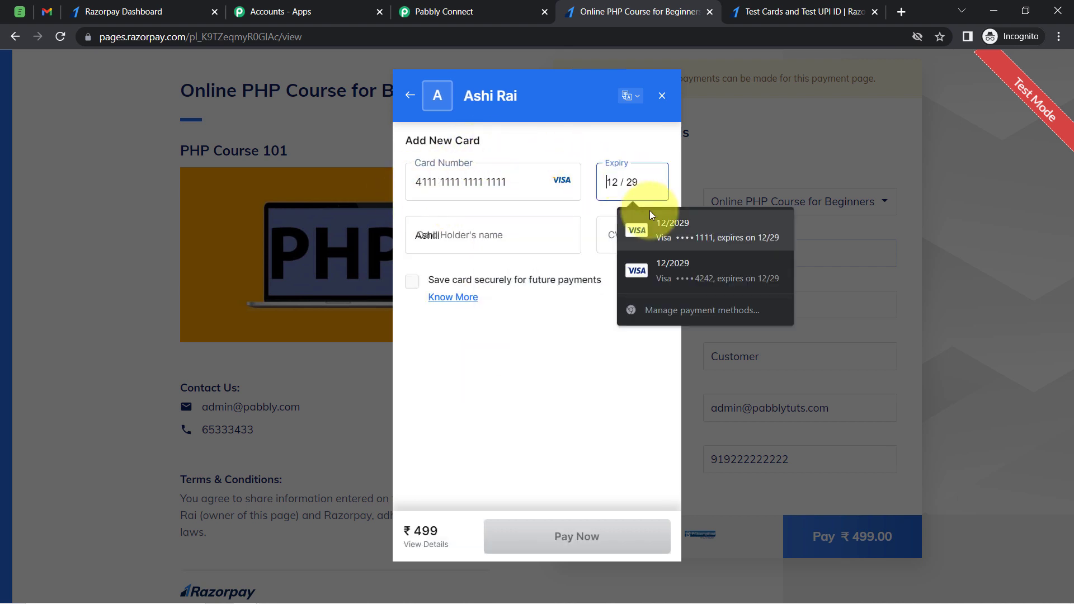
left_click(649, 214)
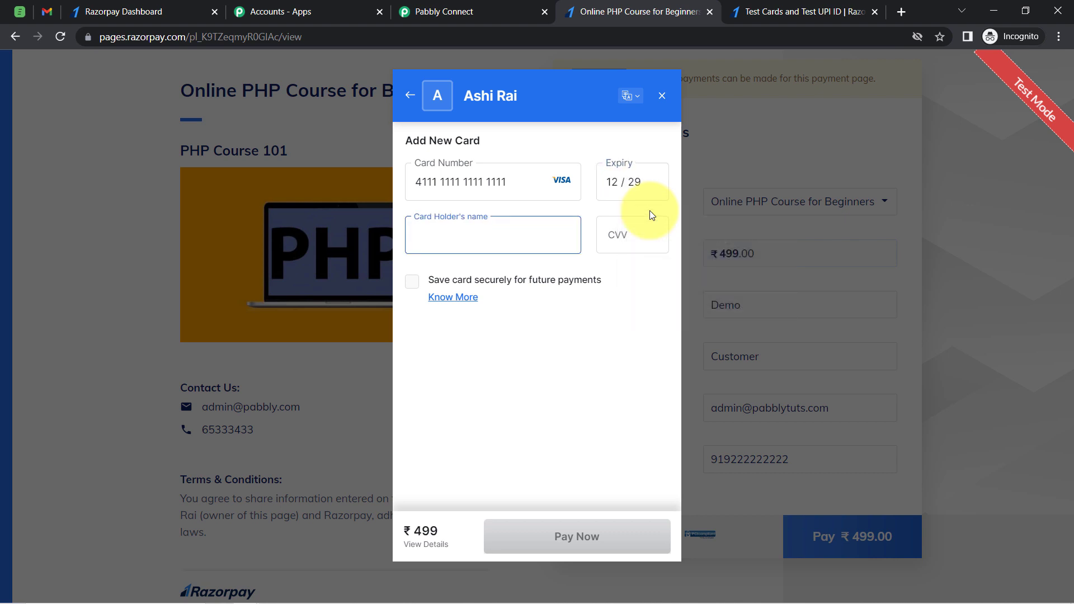
Enter the cardholder's name and the card's CVV
type("A")
key("BackSpace")
type("Dem")
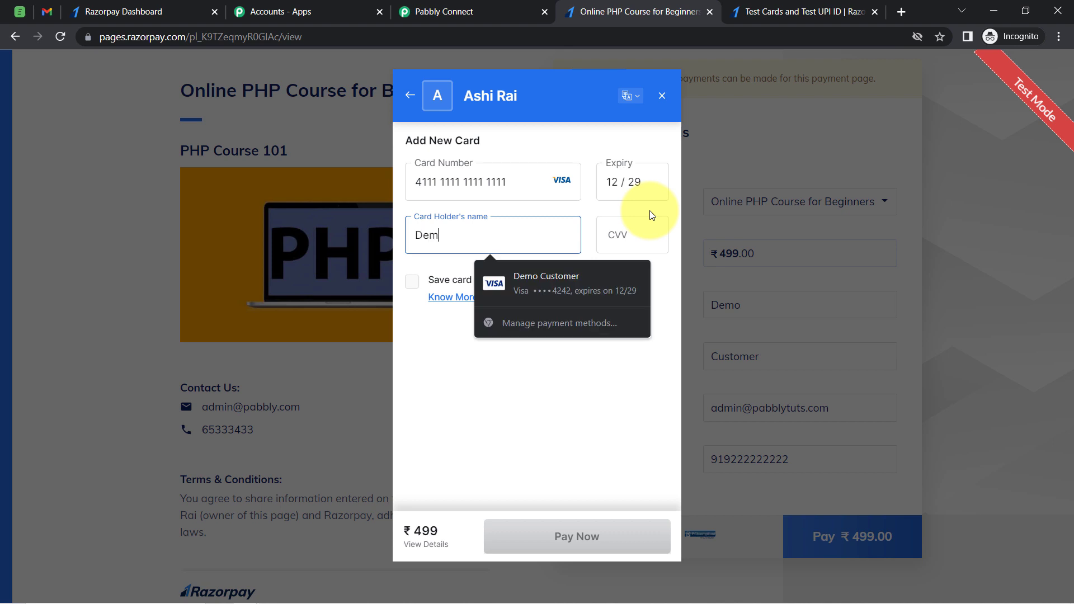
type("o Customer")
left_click(646, 246)
type("123")
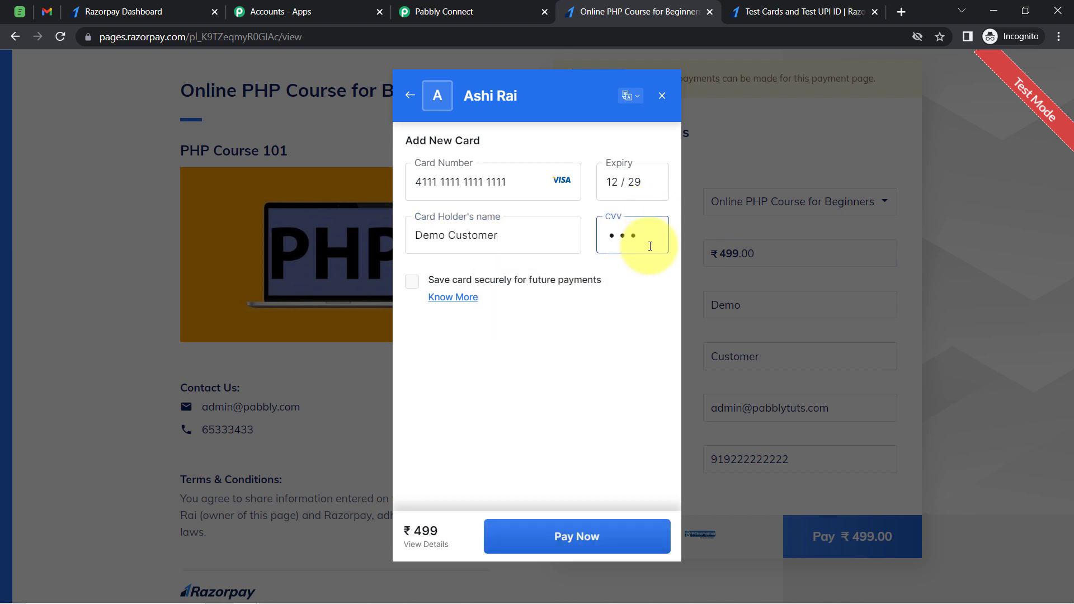
Pay without saving the card and mark the payment as successful on the demo bank page
left_click(575, 536)
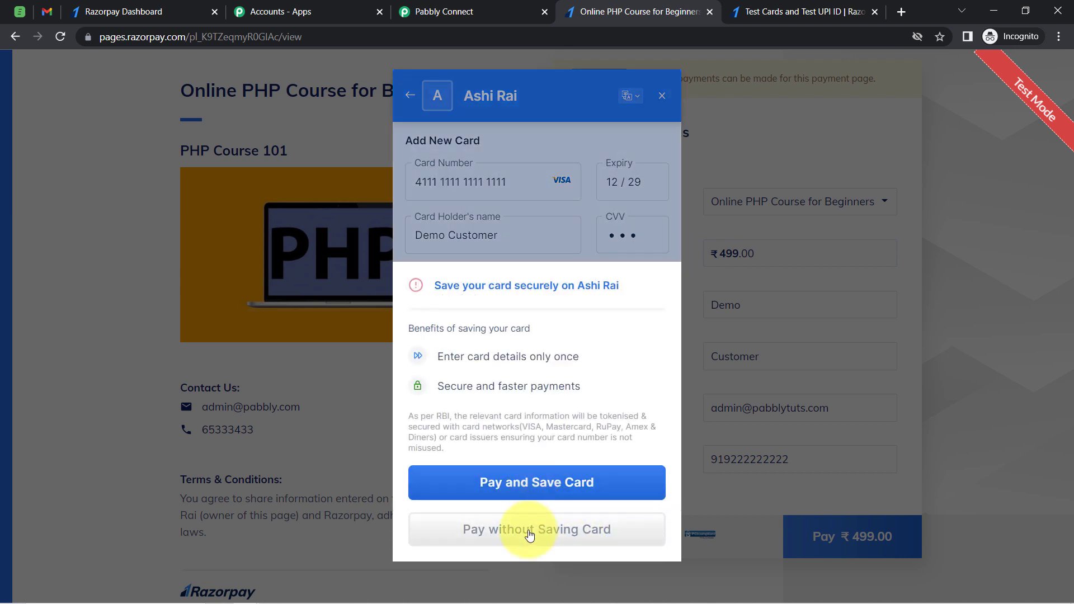
left_click(511, 535)
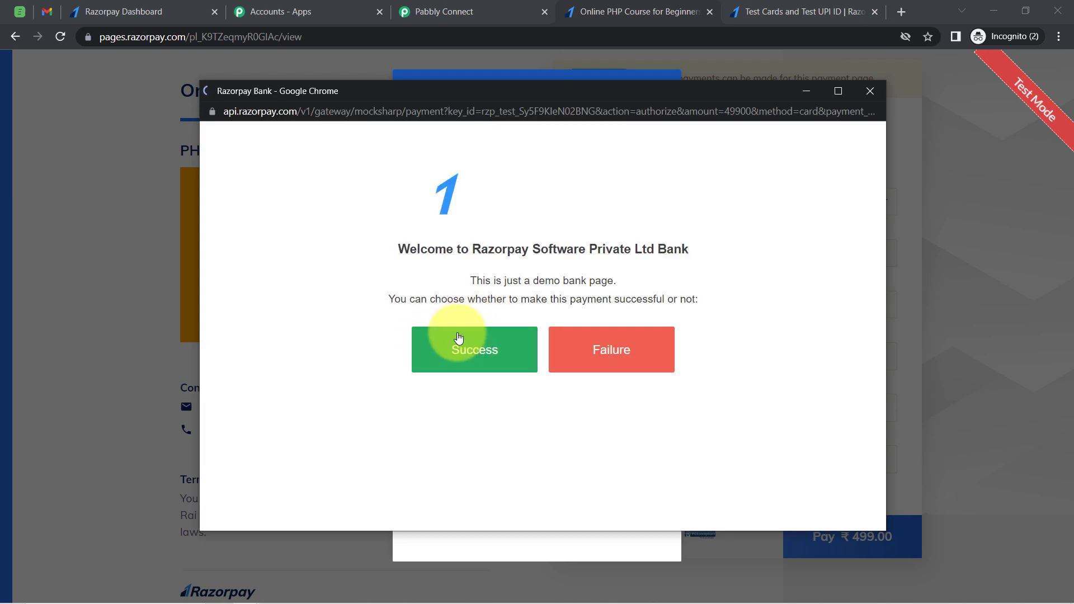
left_click(456, 343)
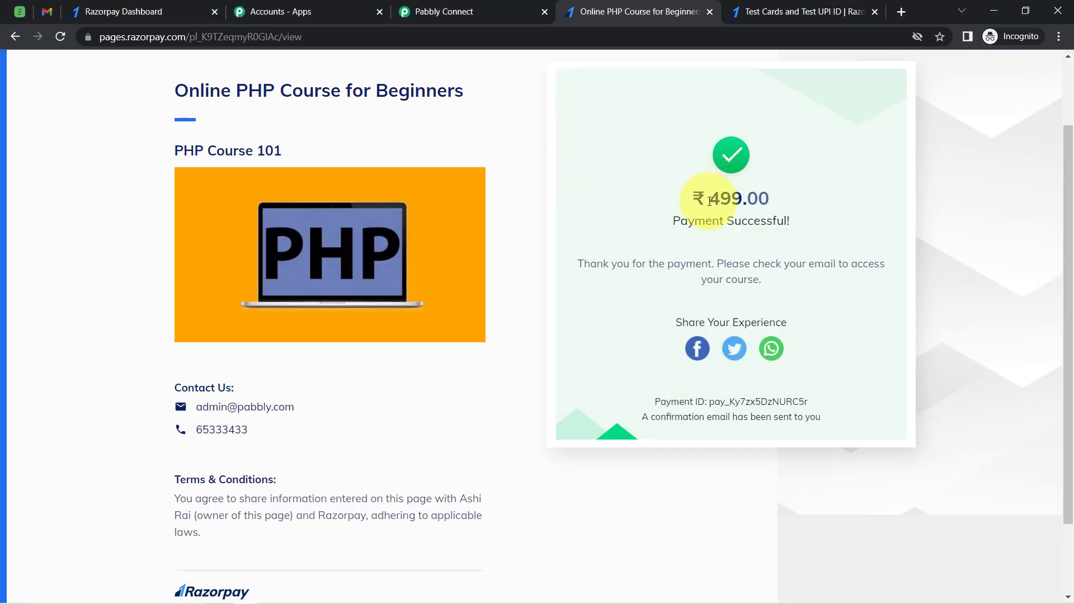
Return to the workflow and review the fields captured from the test payment's webhook response, such as product name, names and e-mail
left_click(430, 13)
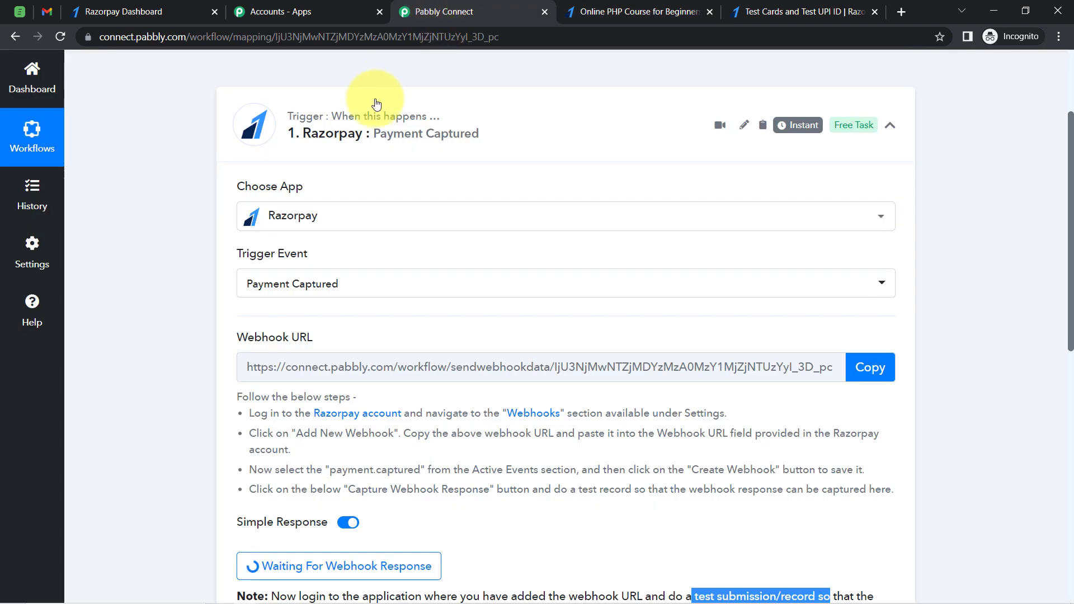
scroll(1071, 252, "down", 3)
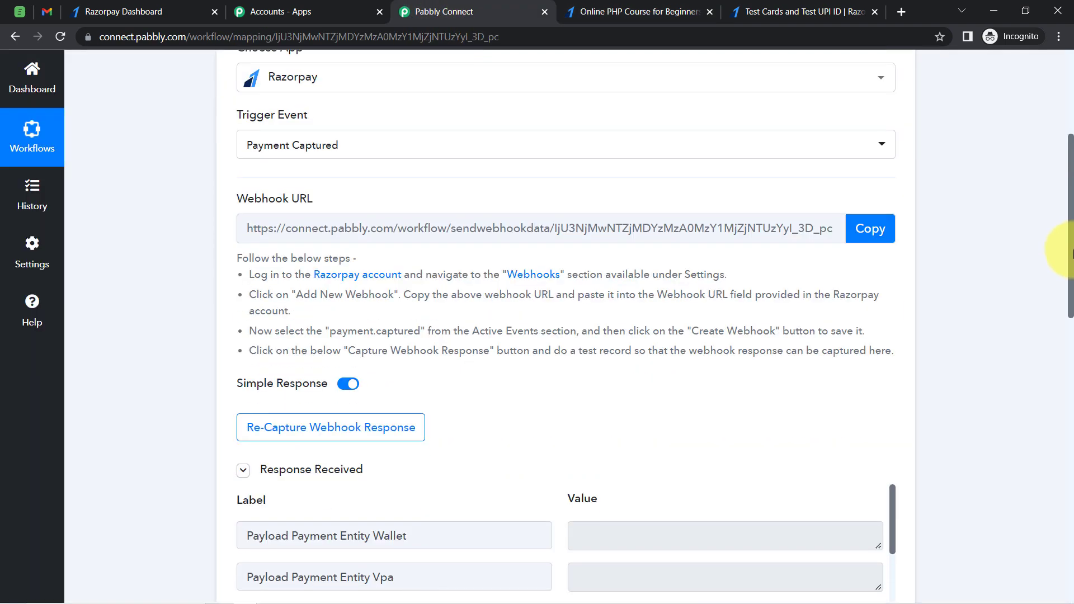
scroll(1071, 253, "down", 4)
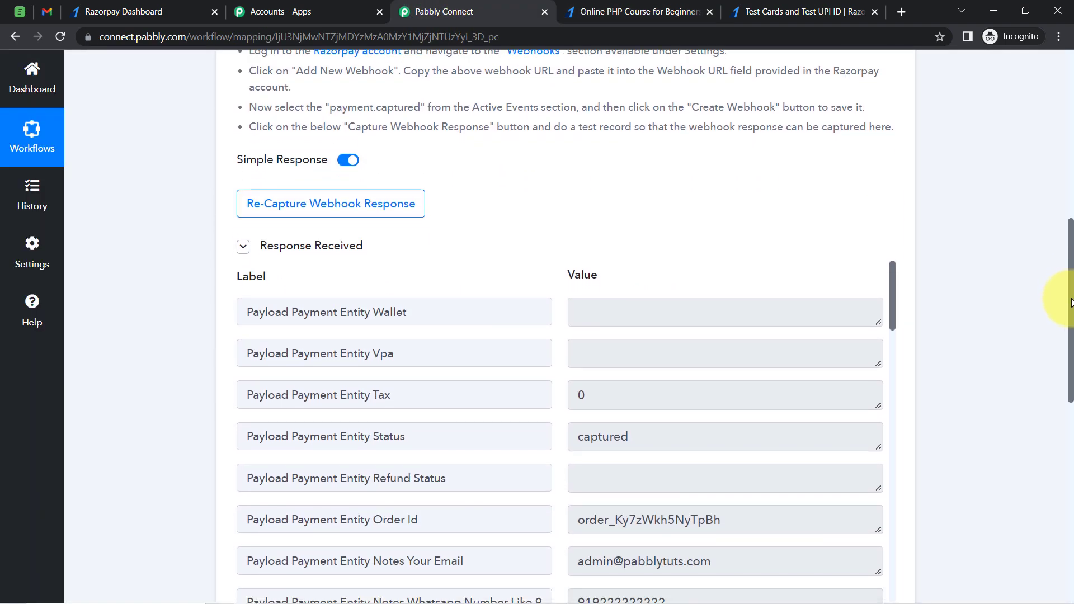
scroll(1071, 302, "down", 2)
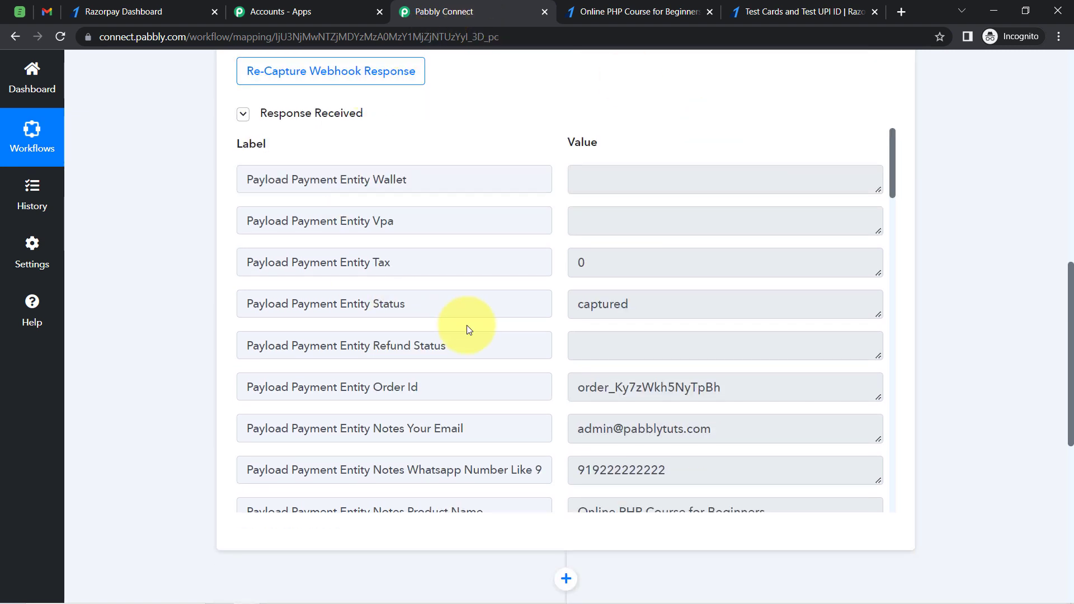
left_click_drag(891, 145, 892, 193)
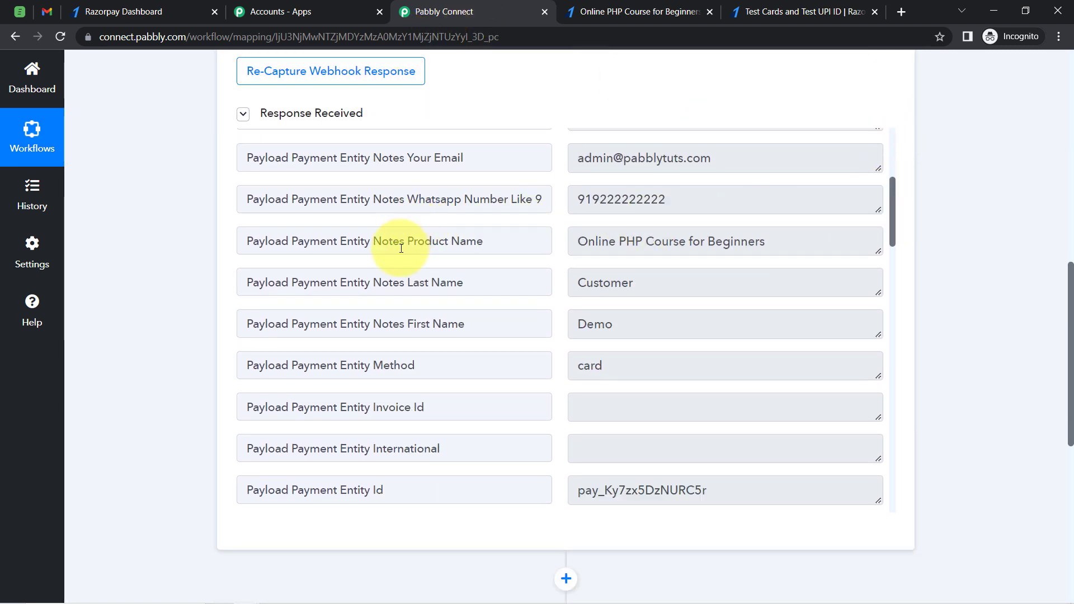
left_click_drag(401, 248, 503, 235)
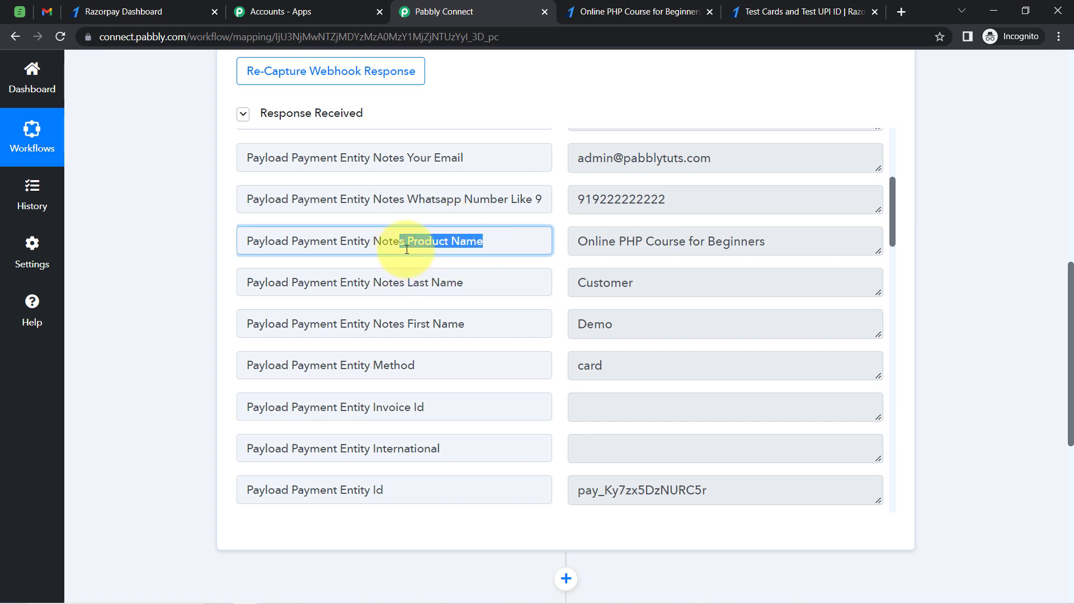
left_click(613, 240)
left_click_drag(609, 241, 753, 239)
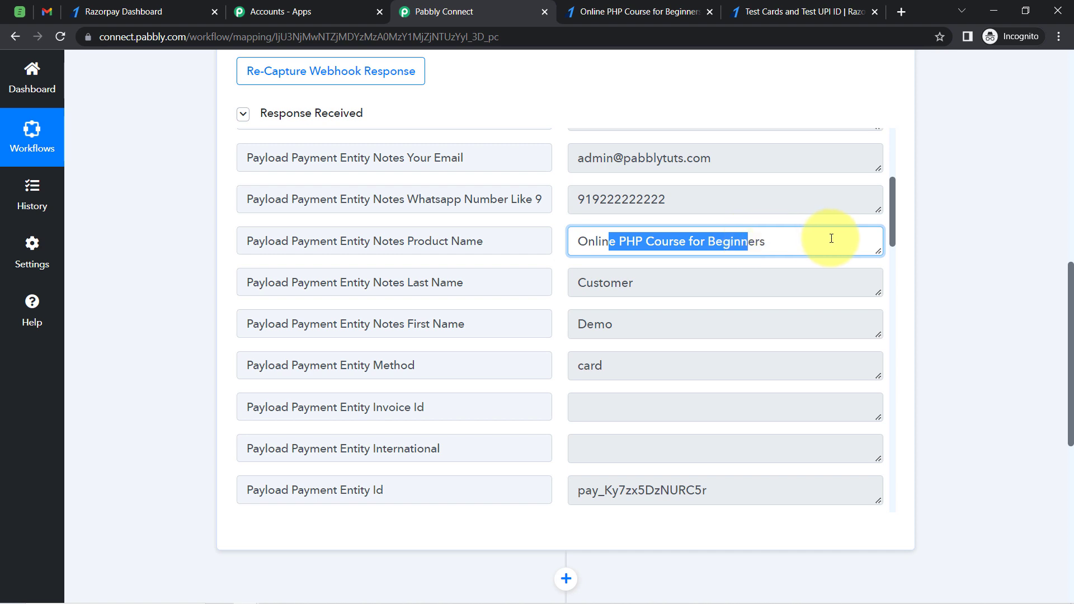
left_click(592, 281)
left_click(614, 319)
left_click_drag(616, 284, 593, 286)
double_click(592, 328)
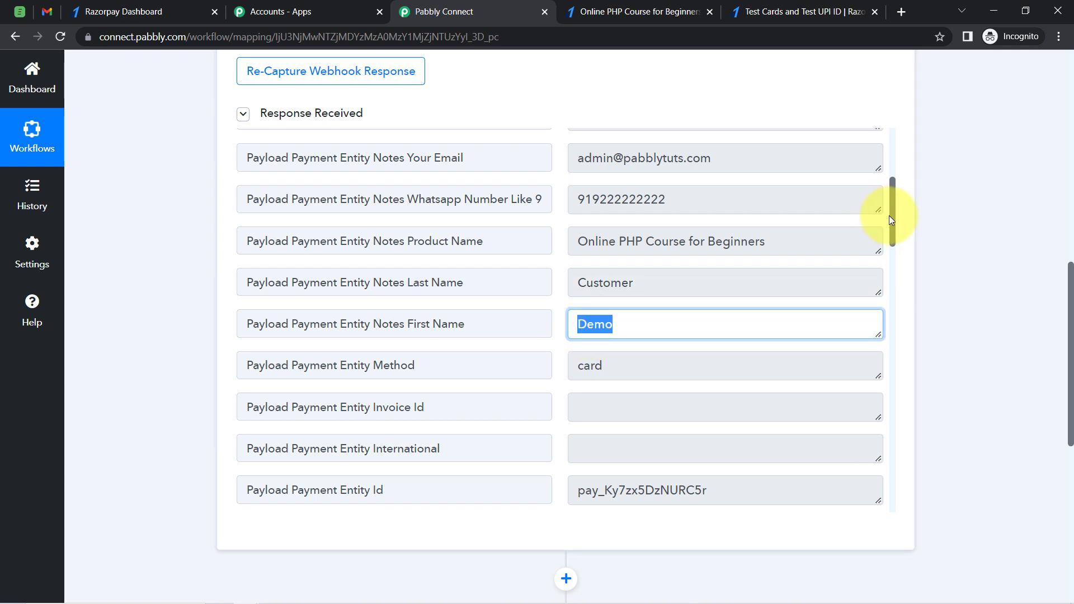
left_click_drag(894, 221, 906, 323)
left_click_drag(692, 250, 610, 252)
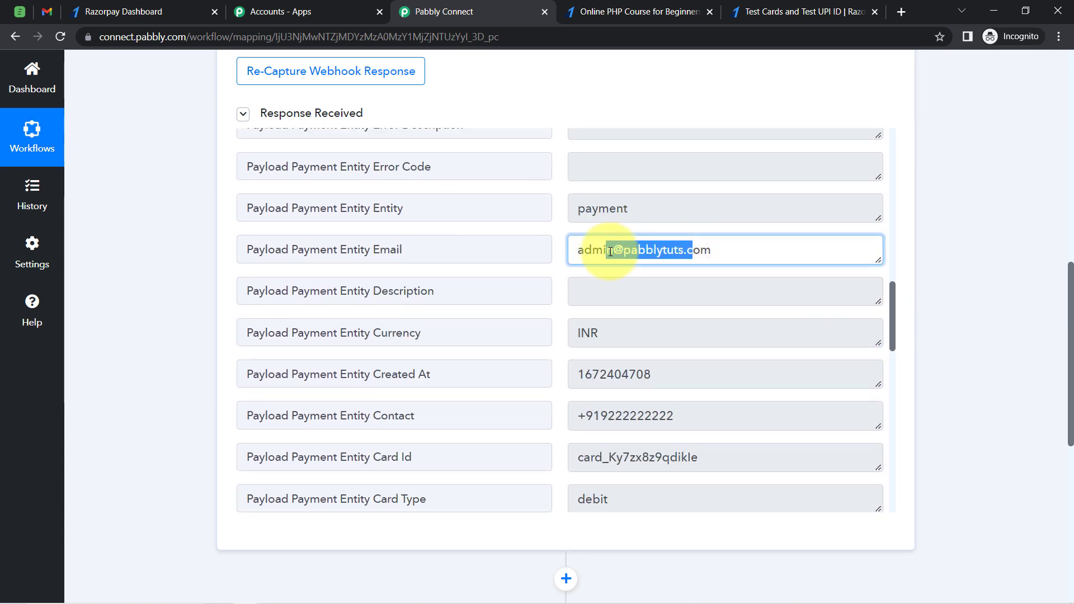
left_click_drag(891, 317, 894, 440)
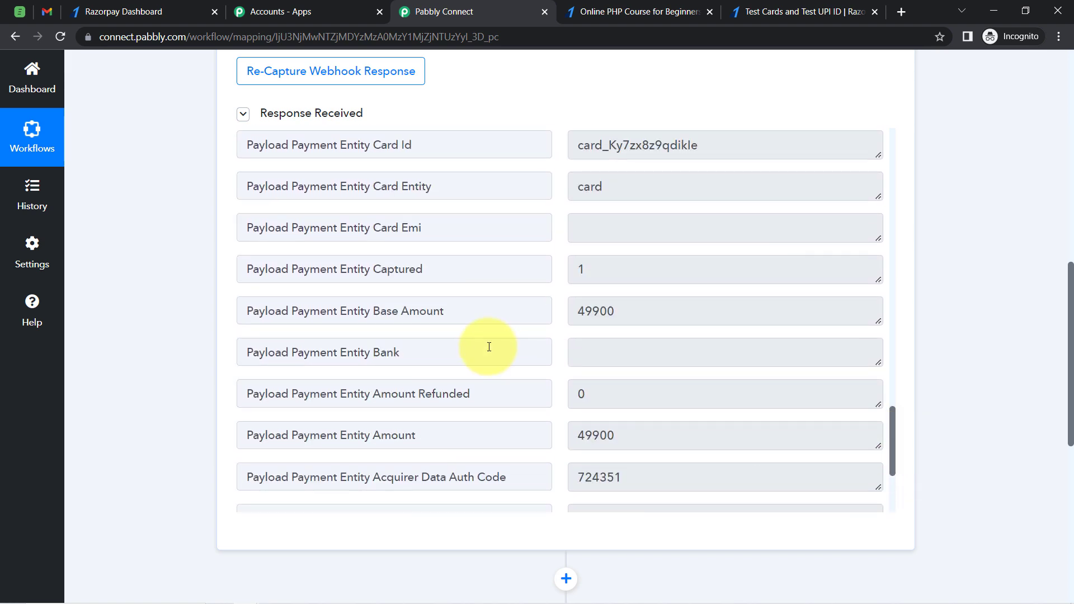
Examine the payment's base amount value in the captured webhook response
double_click(406, 314)
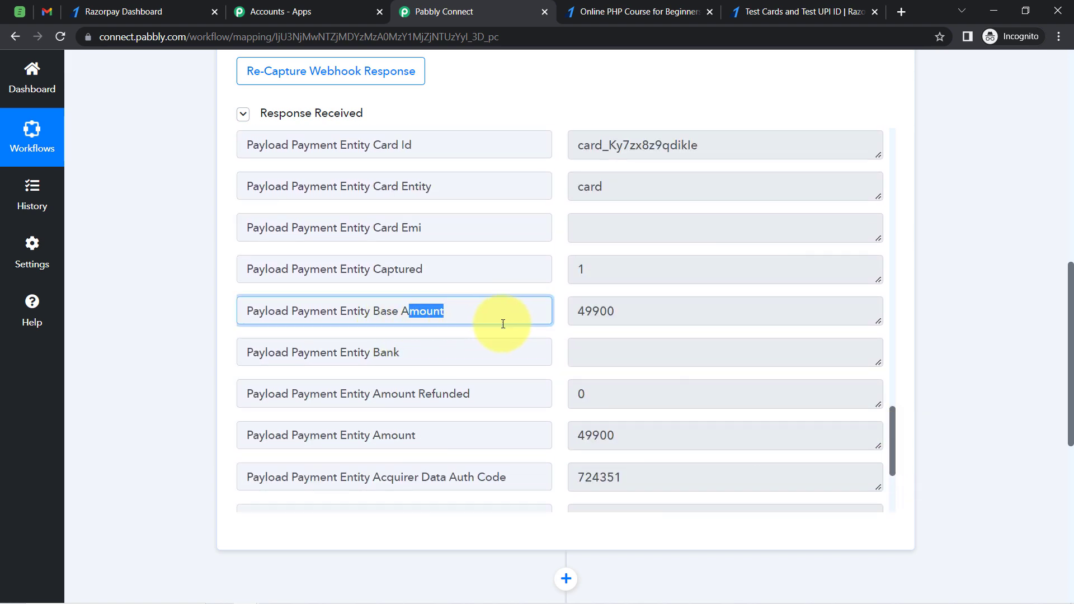
left_click(583, 315)
left_click_drag(583, 315, 602, 315)
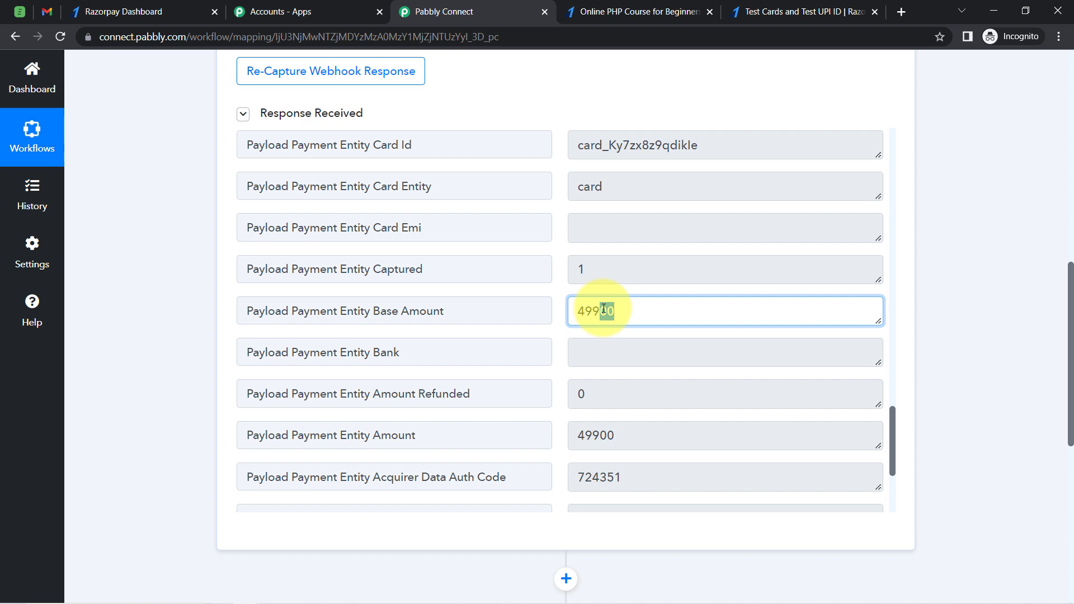
left_click(616, 310)
left_click_drag(618, 311, 595, 313)
left_click(595, 312)
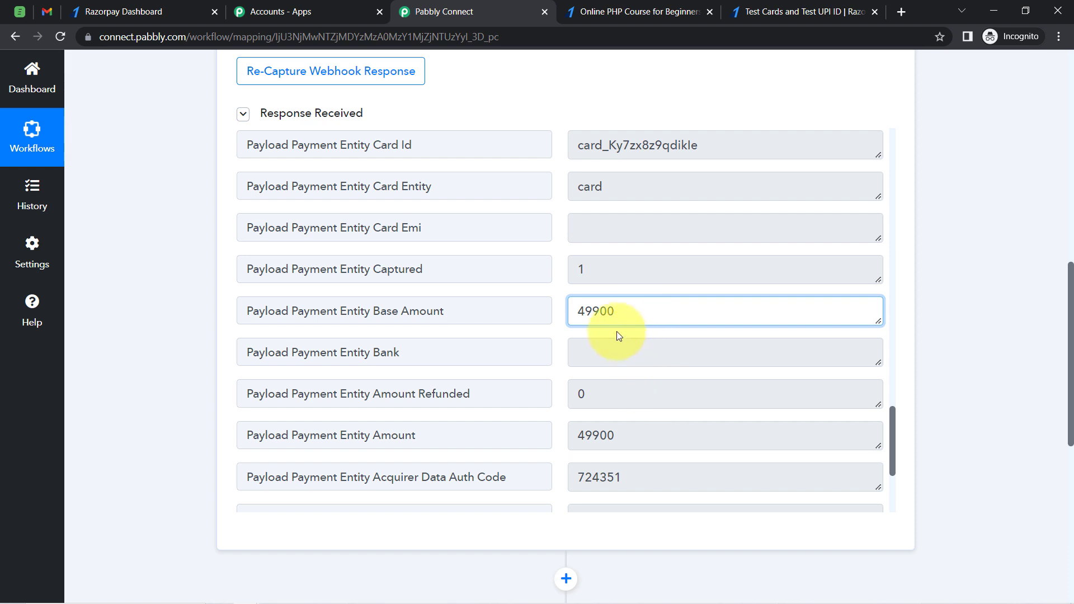
left_click_drag(599, 311, 614, 311)
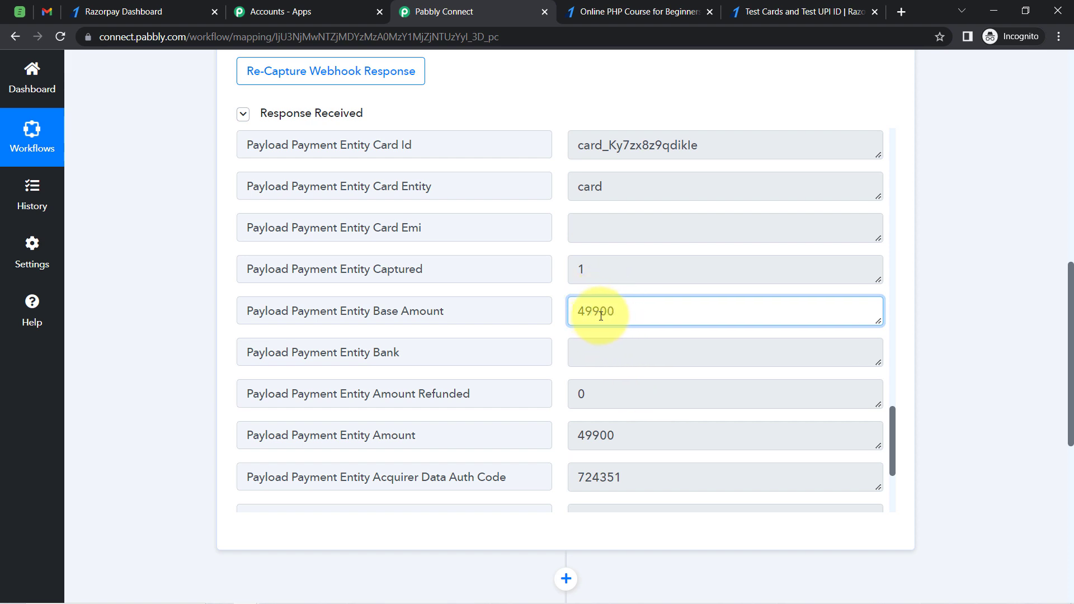
left_click_drag(602, 316, 615, 316)
left_click_drag(602, 316, 579, 318)
left_click(591, 315)
left_click_drag(601, 312, 634, 312)
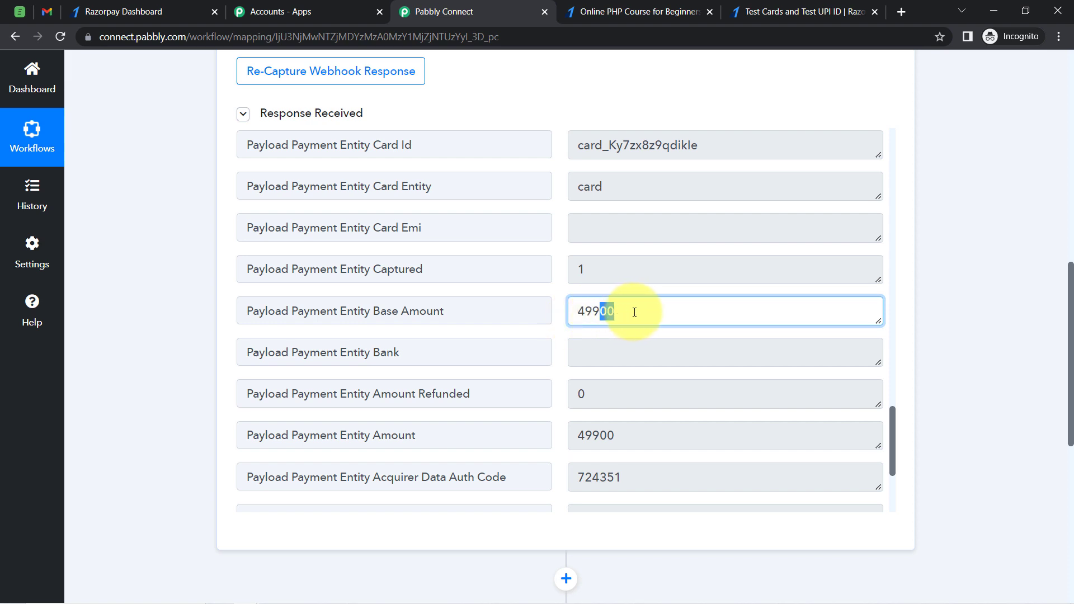
left_click_drag(1070, 300, 1071, 327)
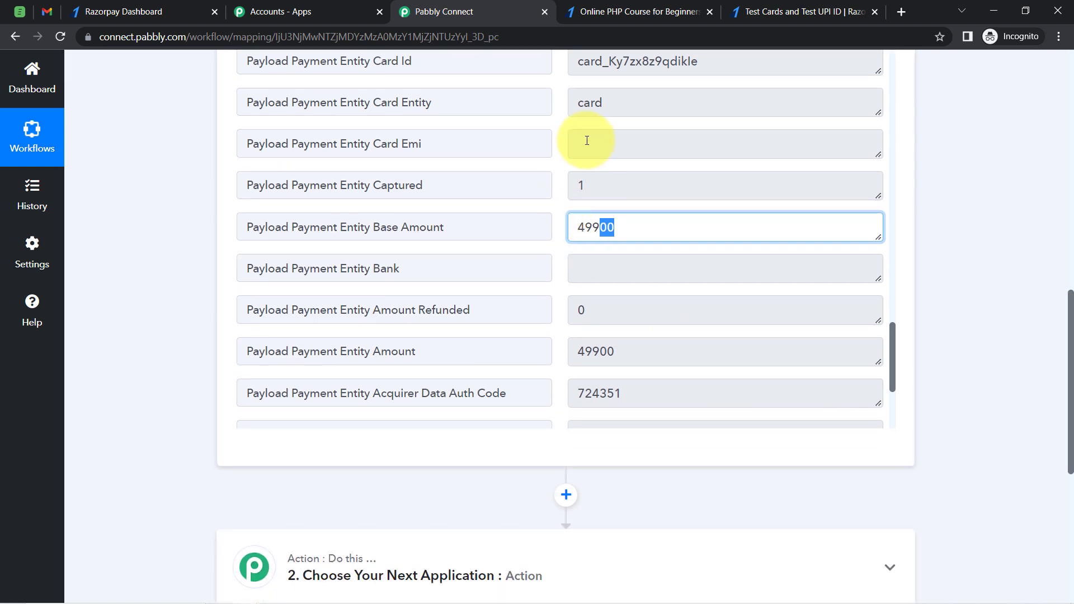
left_click(622, 235)
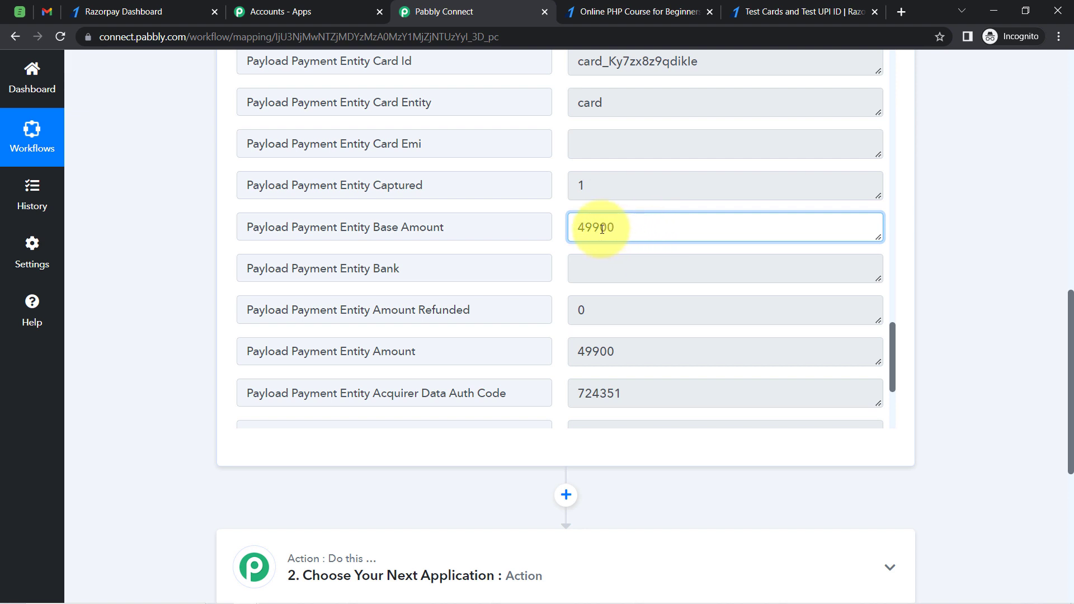
left_click_drag(599, 227, 618, 232)
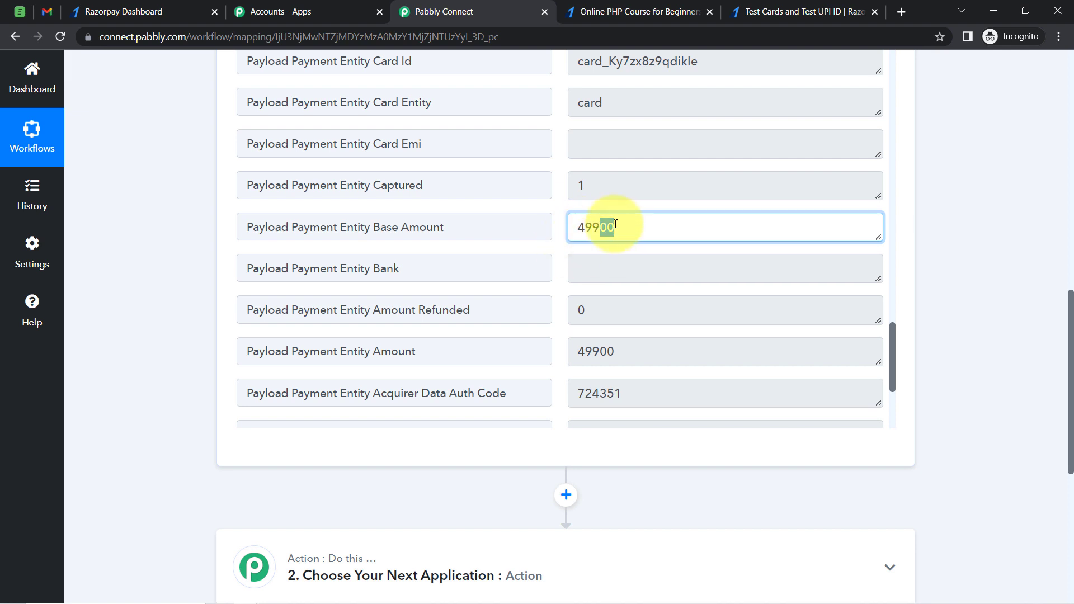
left_click(600, 228)
left_click_drag(608, 229, 615, 227)
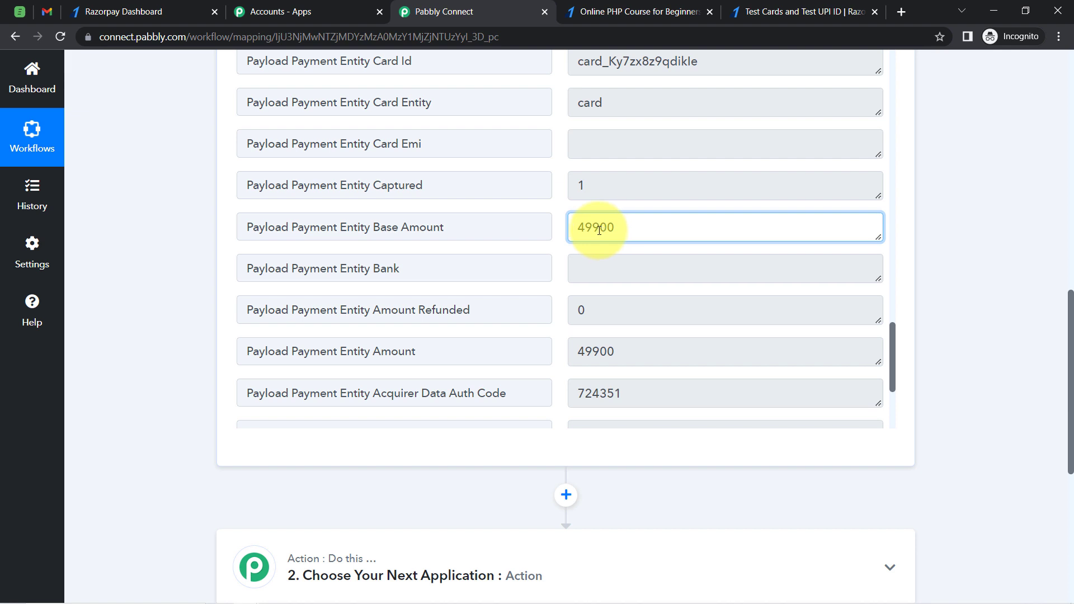
left_click_drag(598, 230, 579, 230)
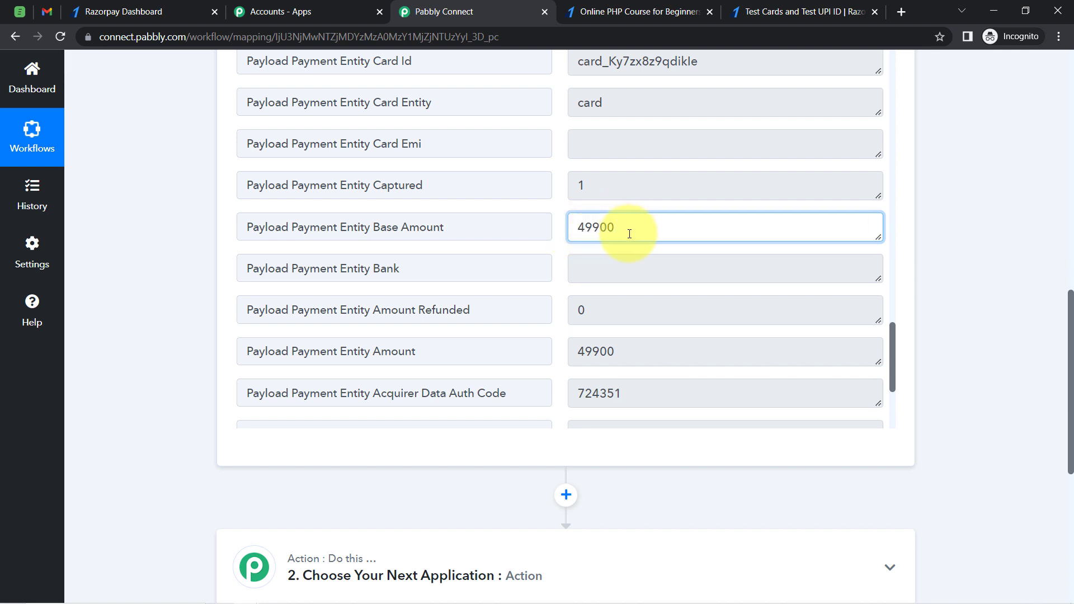
left_click_drag(630, 230, 574, 229)
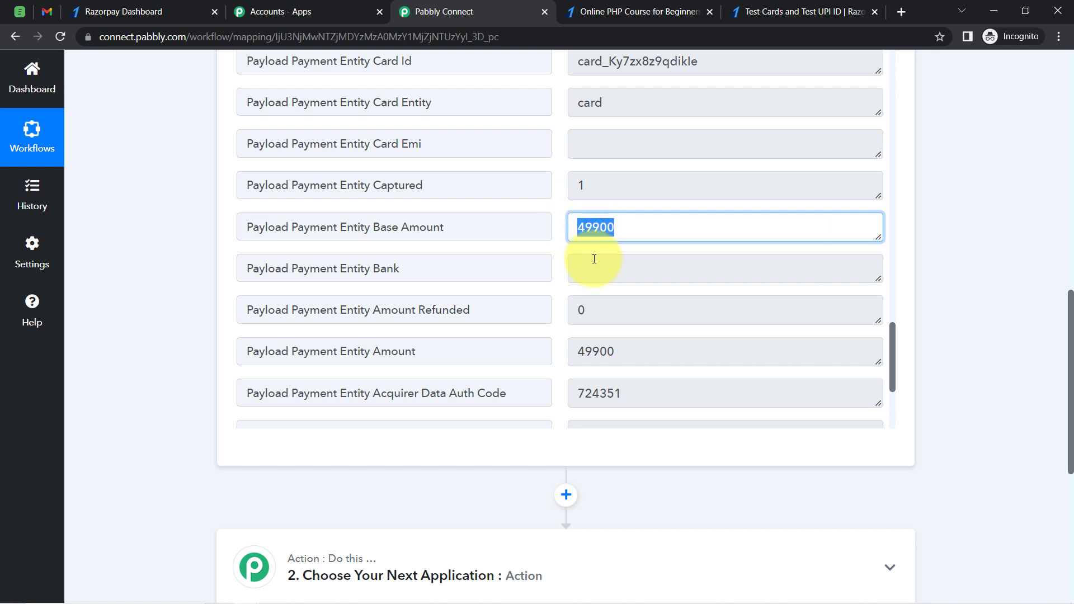
left_click(594, 225)
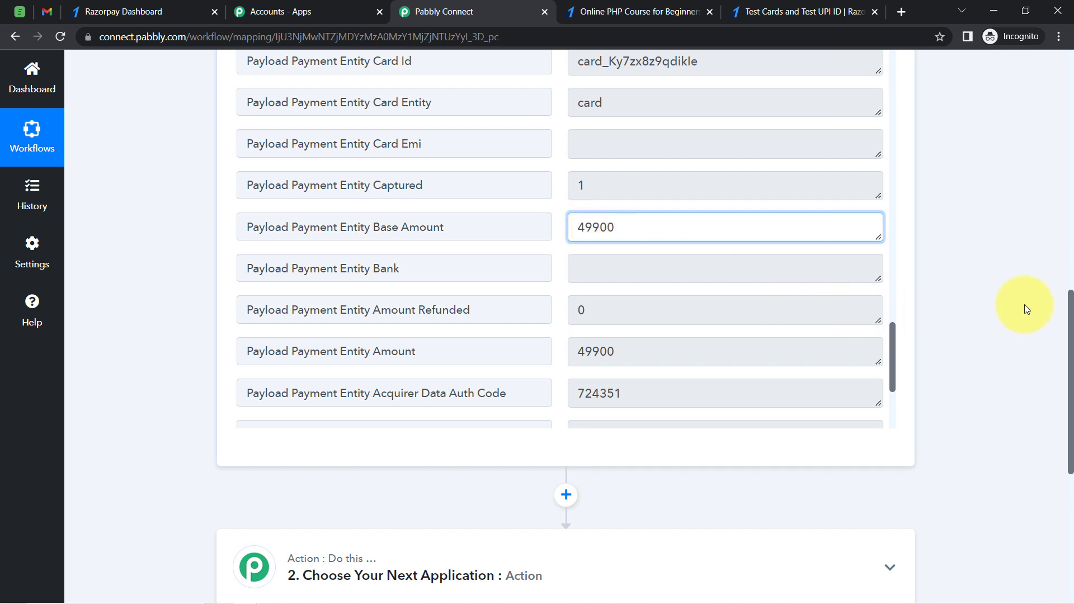
Set the action step to the Number Formatter app with the Perform Math Operation event and connect it
scroll(1066, 335, "down", 7)
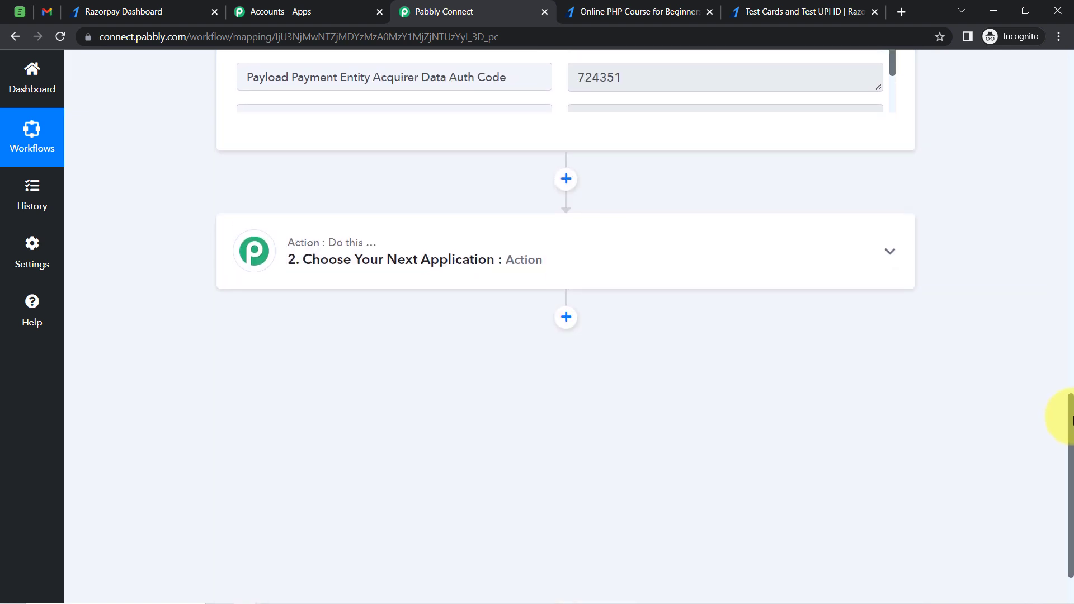
left_click(342, 157)
type("numbe")
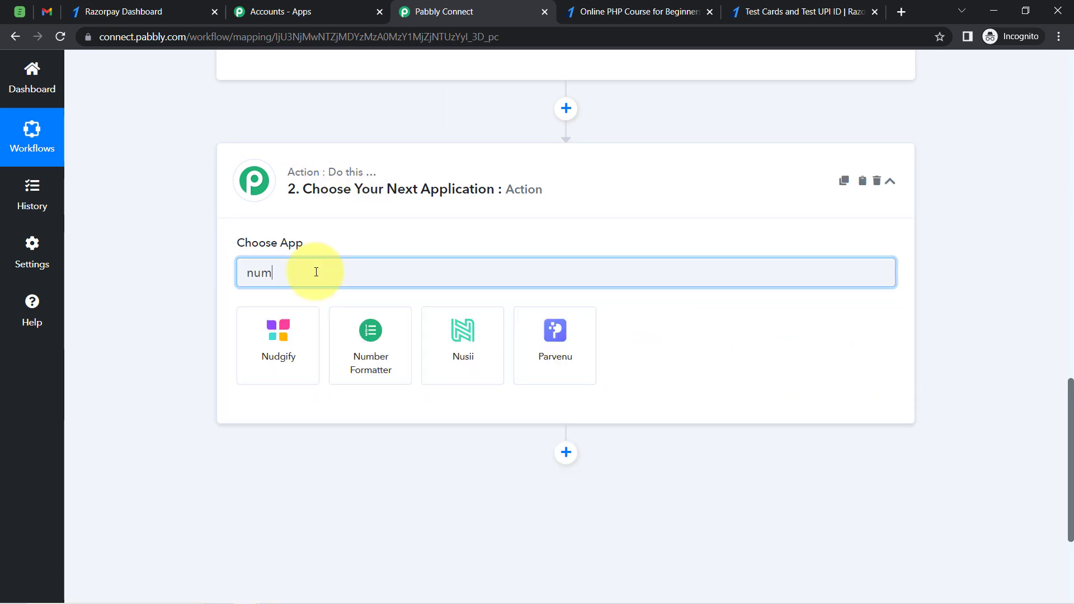
type("r")
left_click(287, 328)
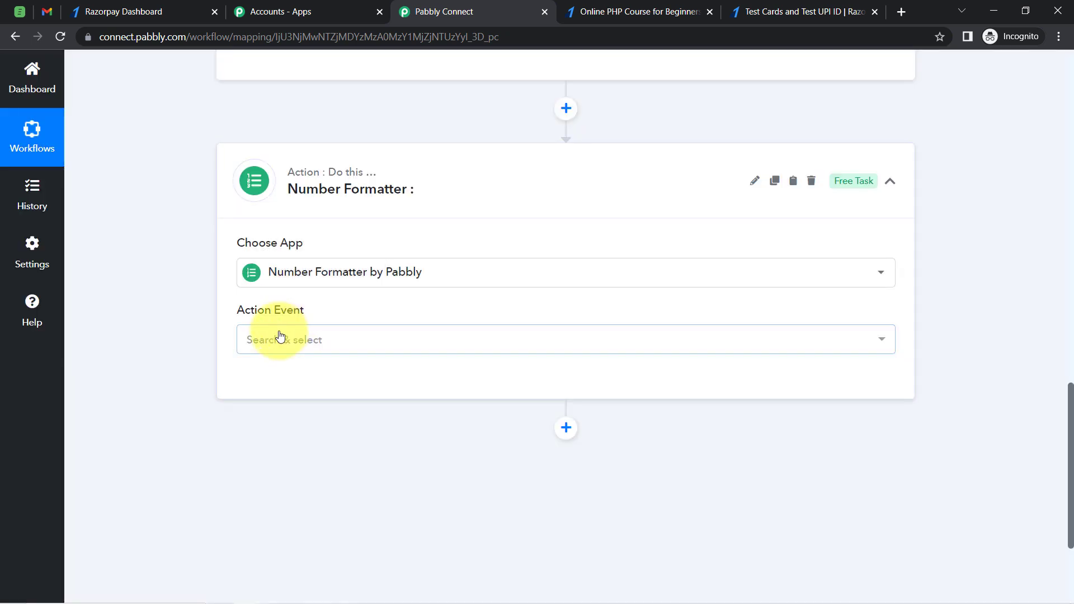
left_click(280, 337)
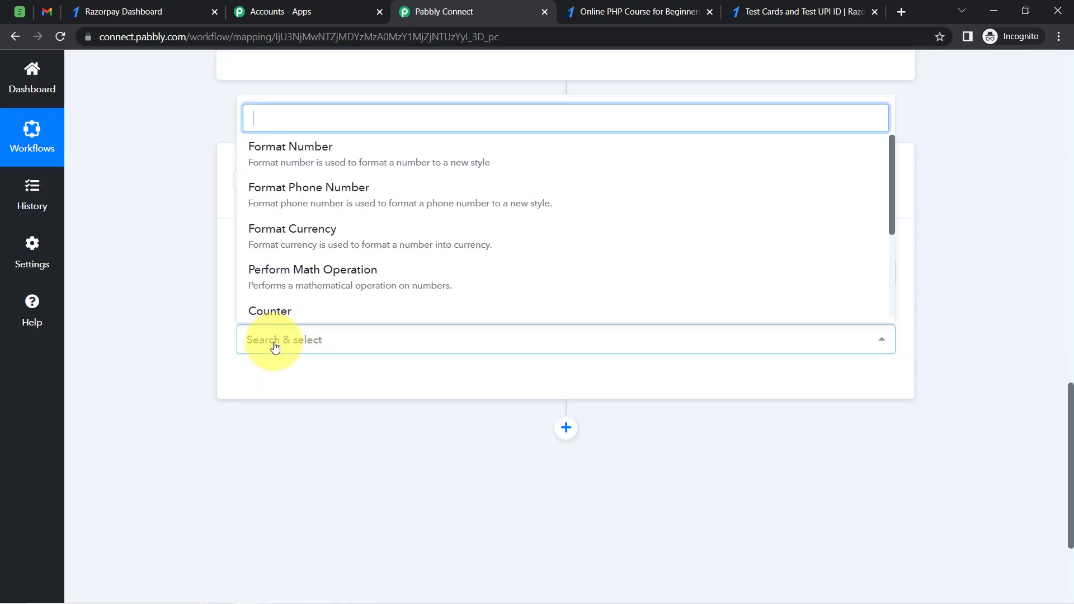
left_click(302, 284)
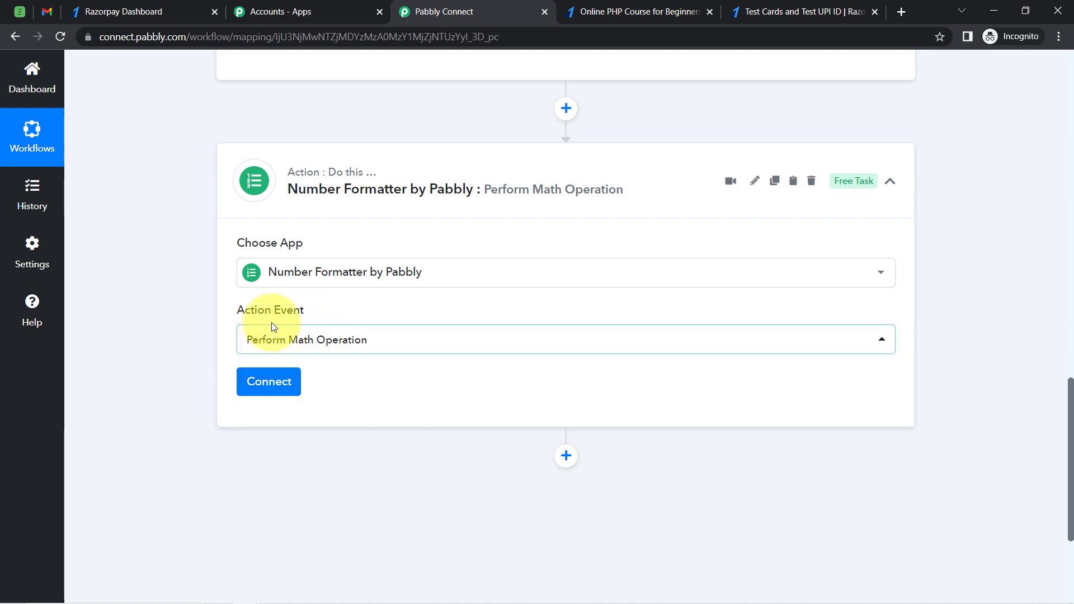
left_click(271, 384)
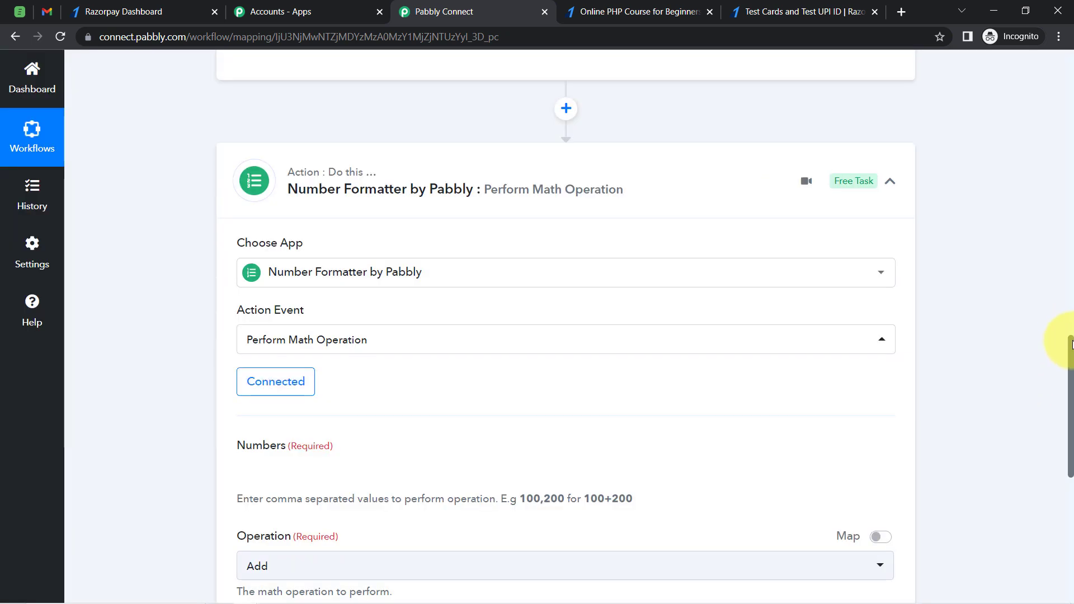
Map the Razorpay payment's base amount into the Numbers field of the math operation
scroll(1068, 352, "down", 5)
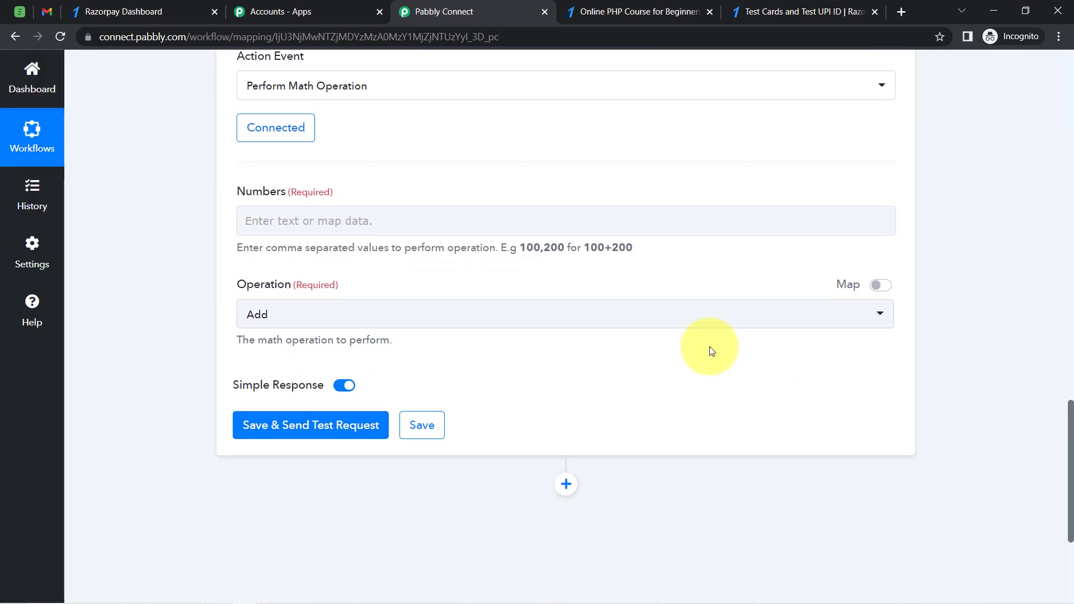
left_click_drag(252, 191, 307, 193)
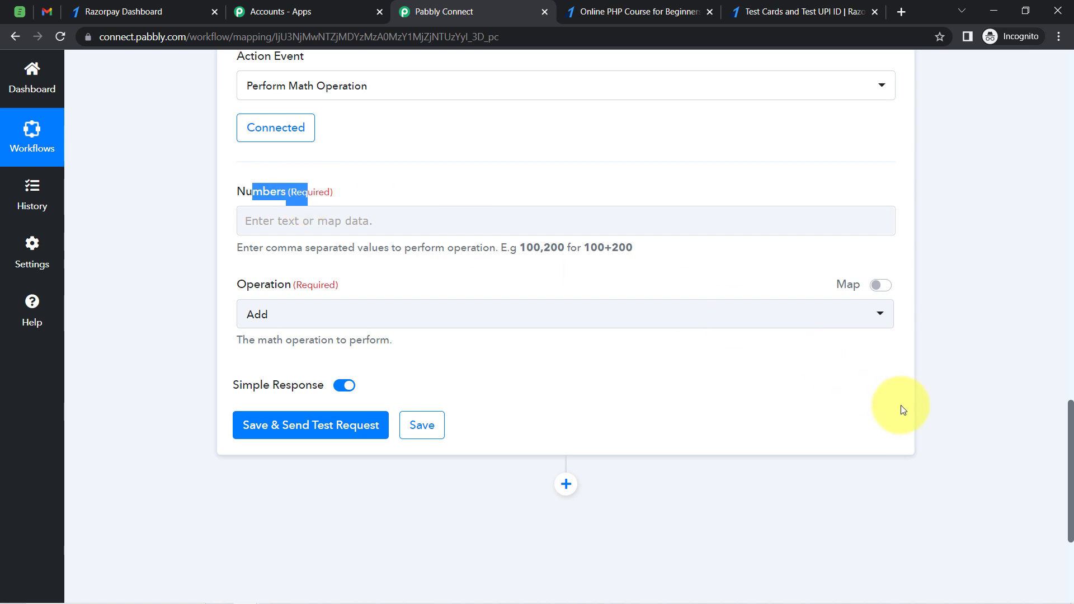
mouse_move(1071, 432)
left_mouse_down()
mouse_move(1071, 296)
mouse_move(1071, 443)
left_mouse_up()
left_click(353, 201)
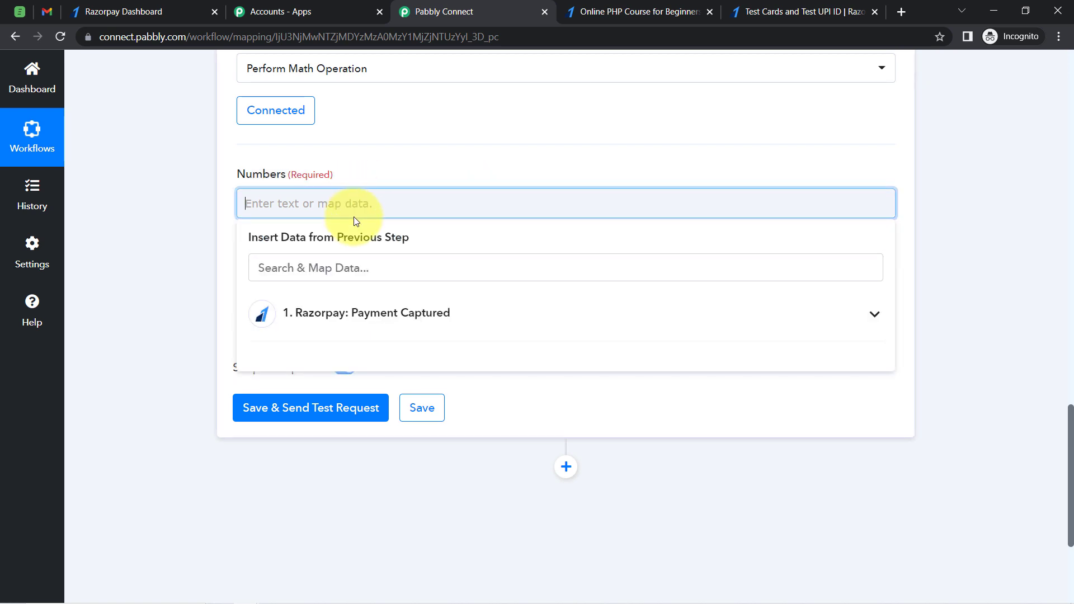
left_click(351, 335)
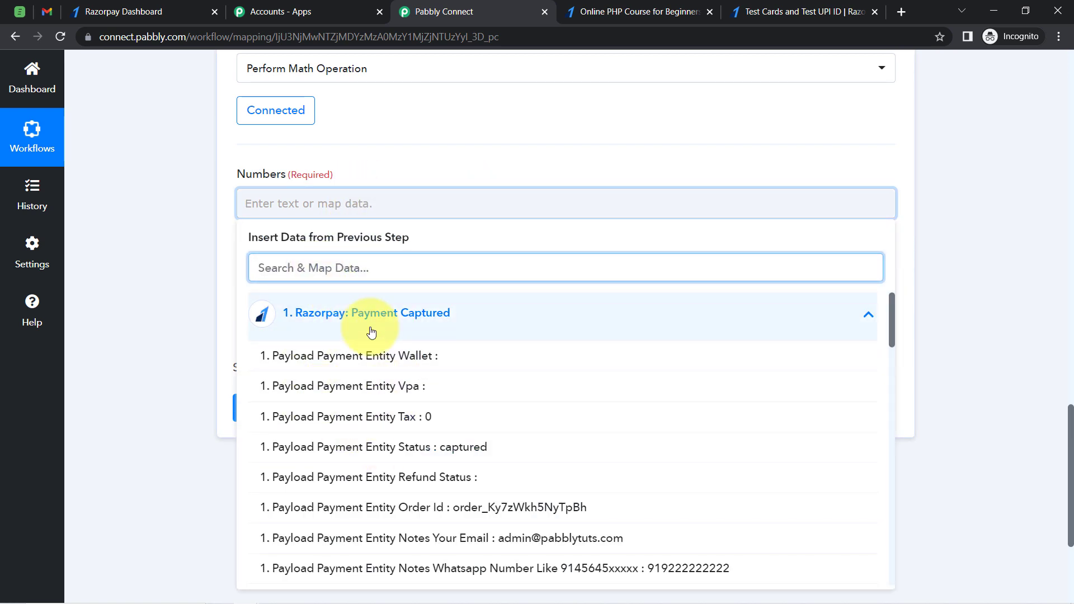
type("499")
left_click(371, 356)
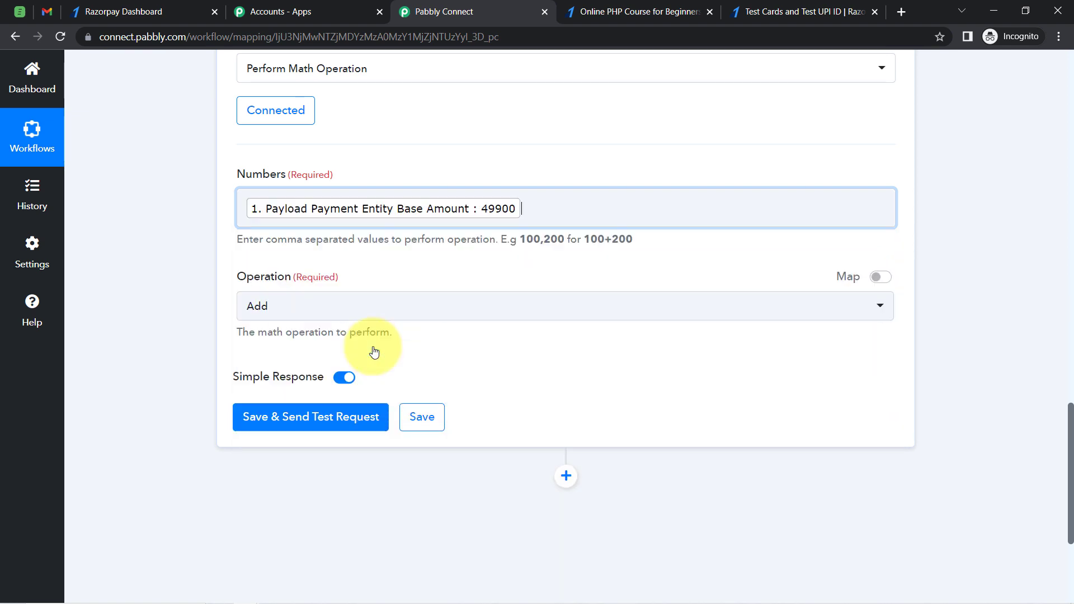
Append ,100 after the mapped base amount in the Numbers field
left_click(136, 304)
left_click_drag(261, 240, 591, 243)
left_click(602, 243)
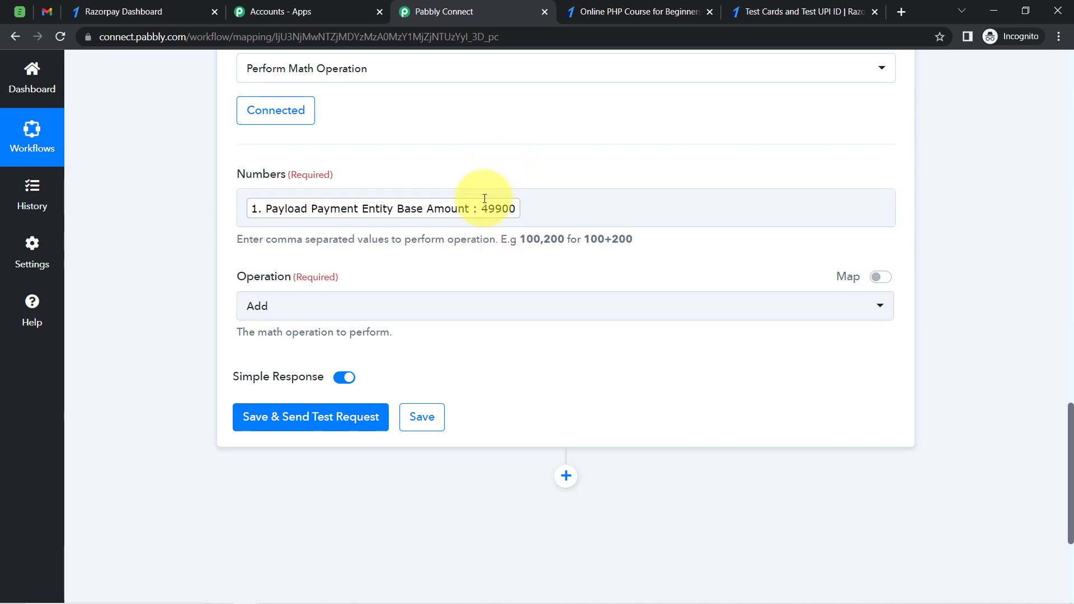
left_click(526, 211)
left_click(526, 211)
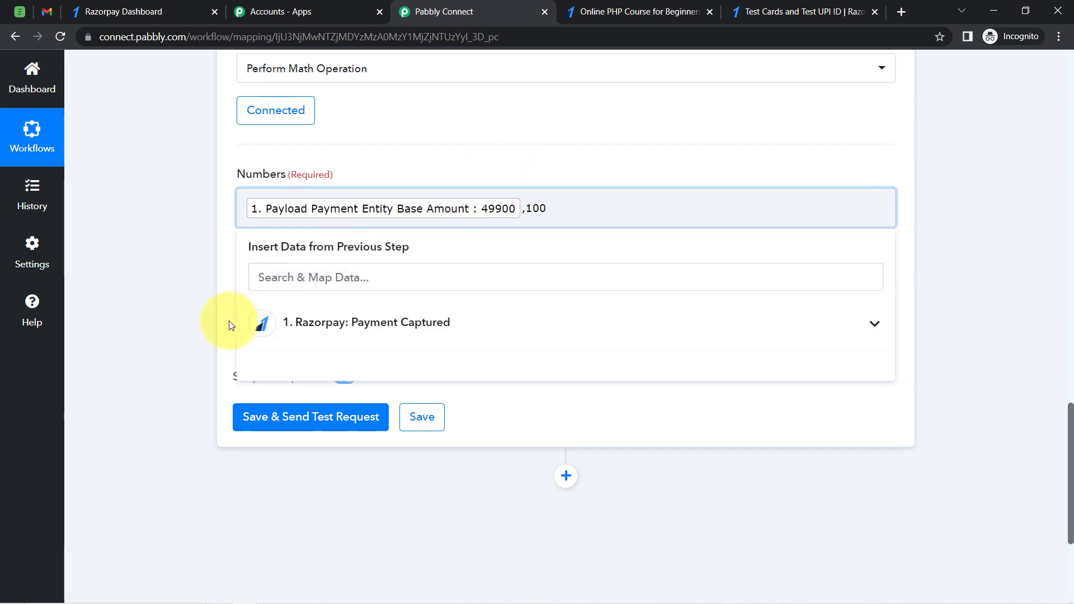
Set the math operation to Divide and save and send a test request
left_click(197, 356)
left_click(258, 307)
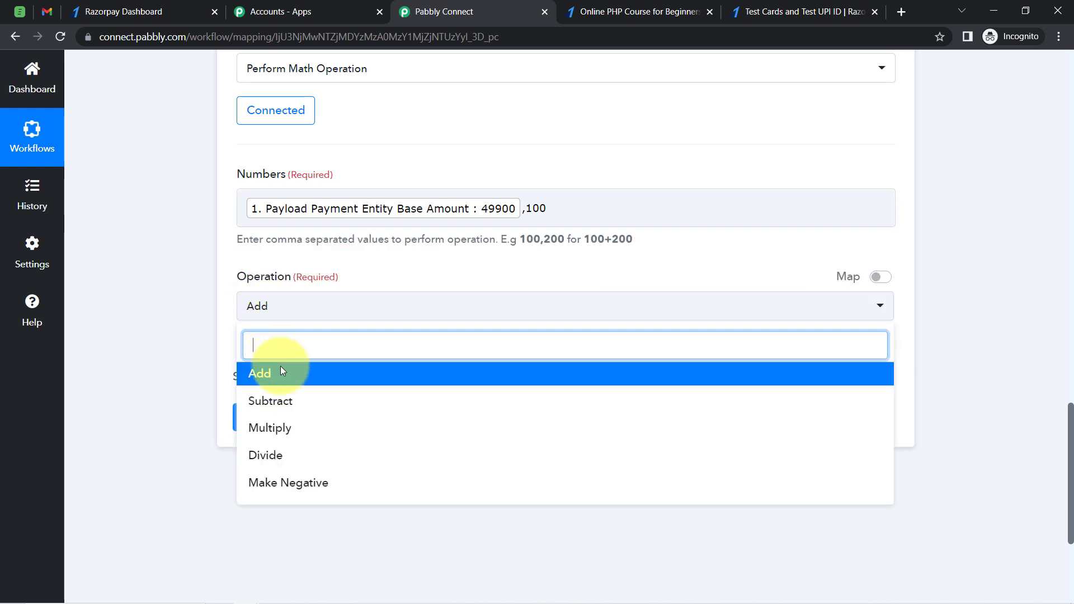
left_click(265, 453)
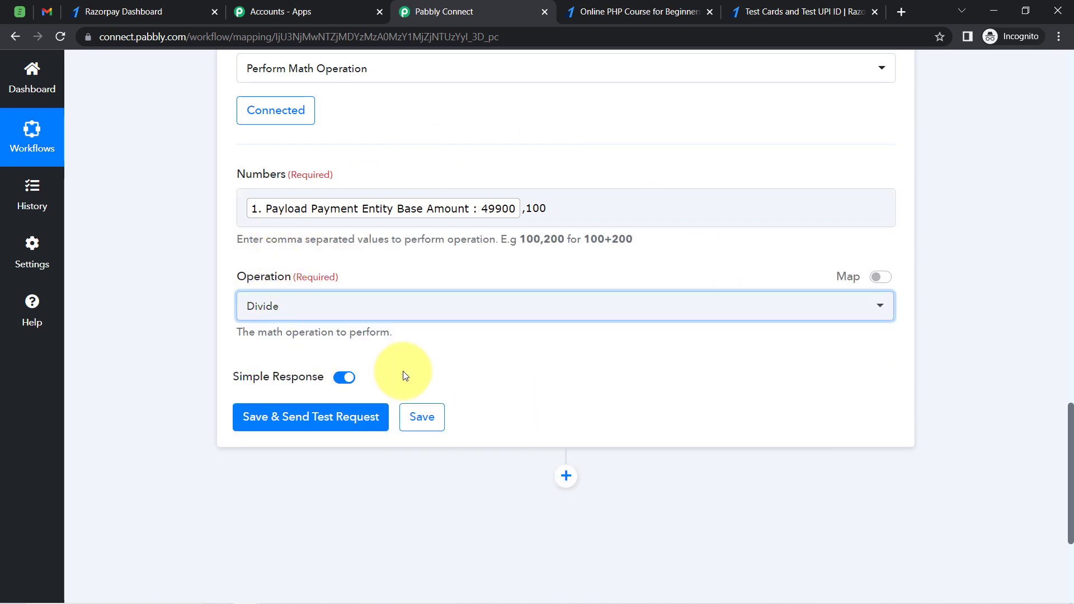
left_click(275, 420)
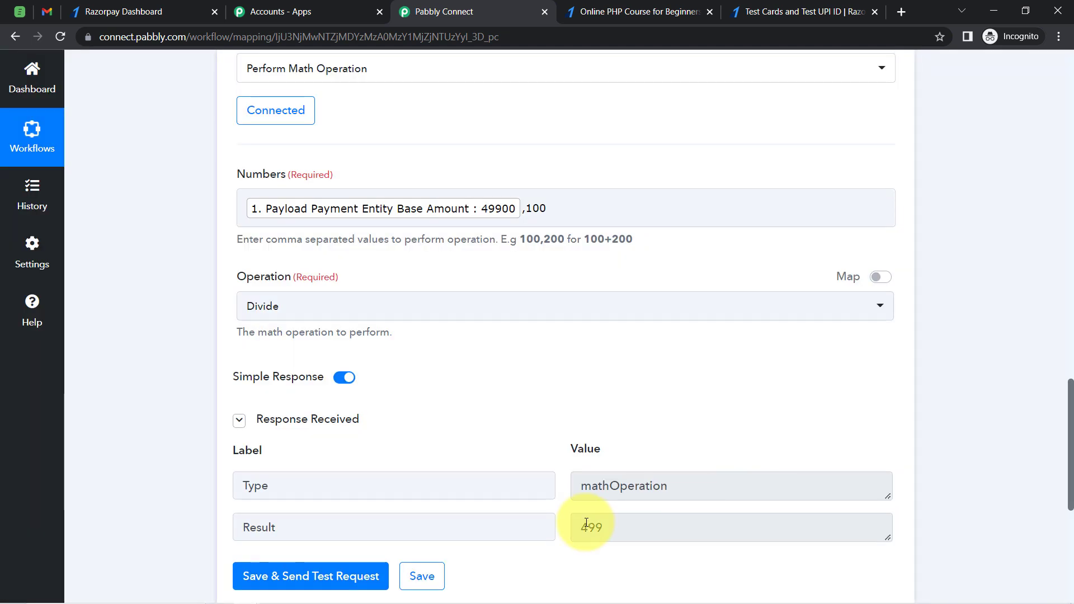
left_click(613, 522)
double_click(590, 527)
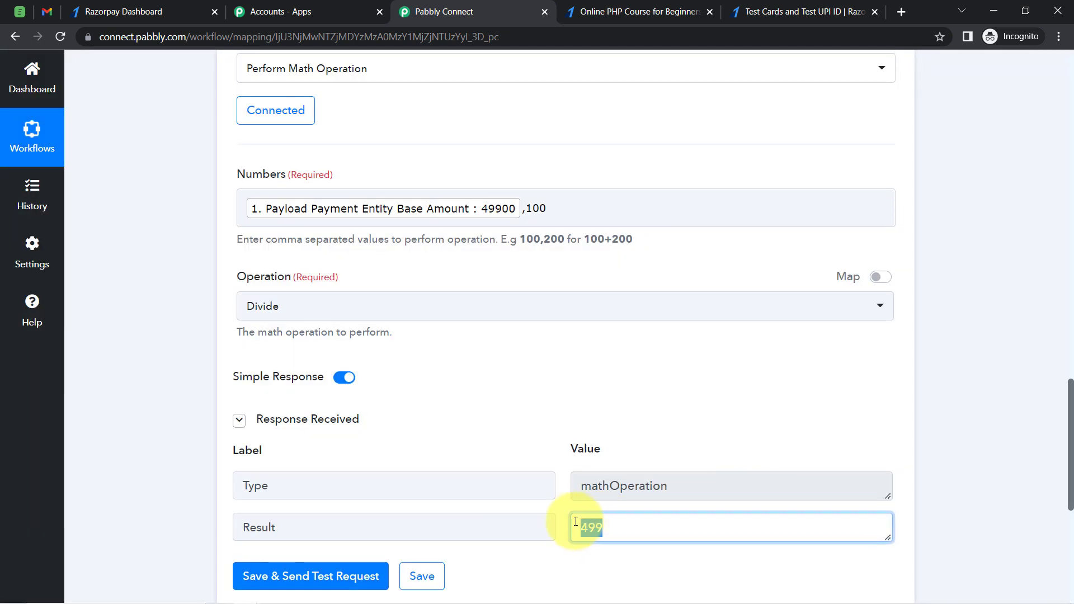
Examine the payment fields captured in the Razorpay trigger's response
scroll(1062, 427, "down", 1)
scroll(1054, 345, "up", 5)
scroll(1054, 345, "up", 20)
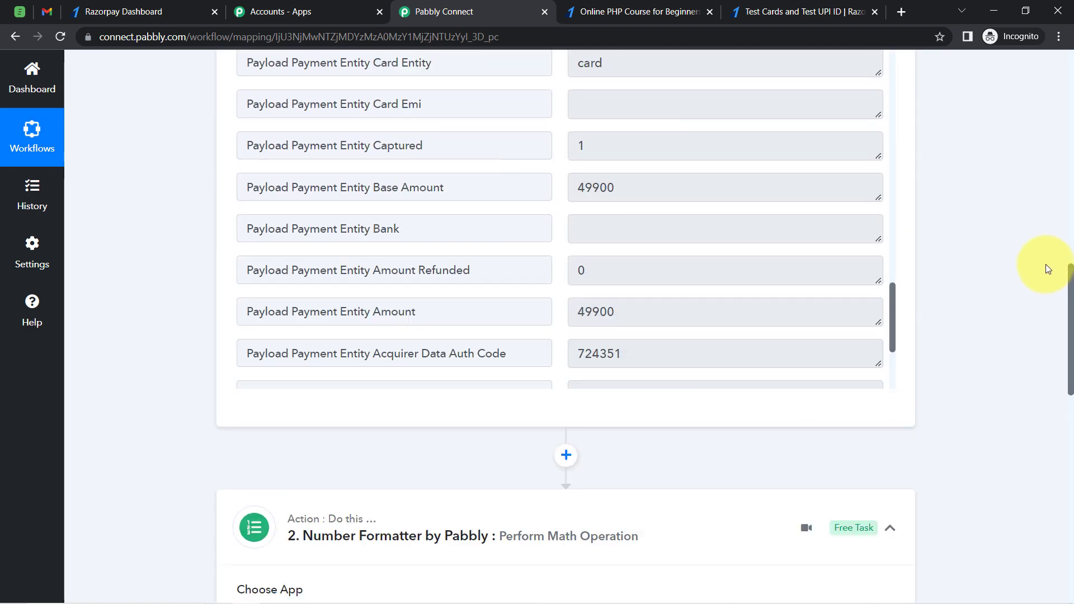
scroll(1013, 139, "down", 3)
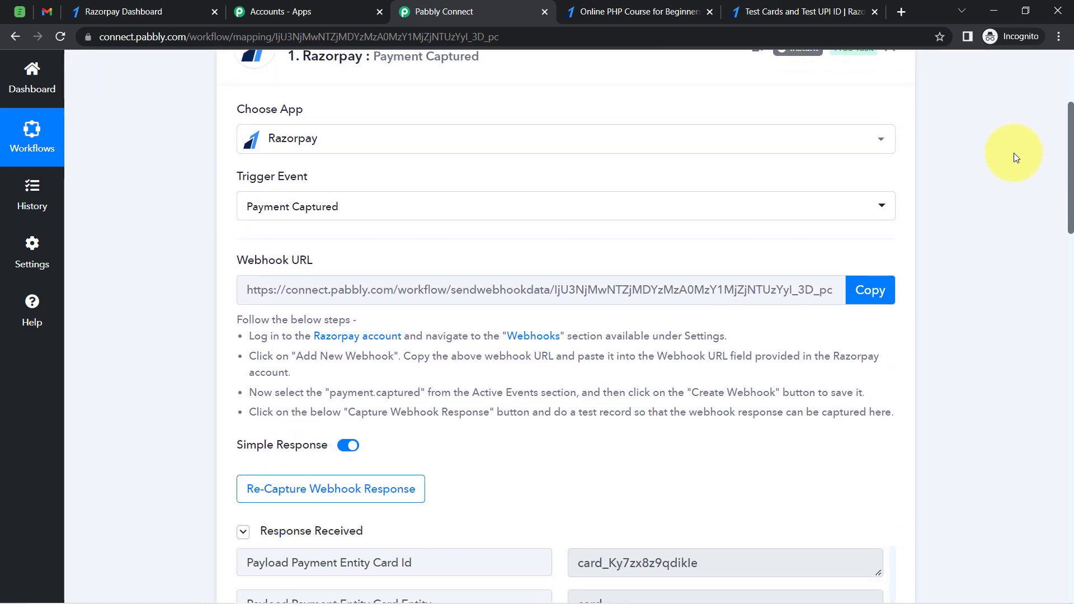
scroll(1013, 148, "up", 1)
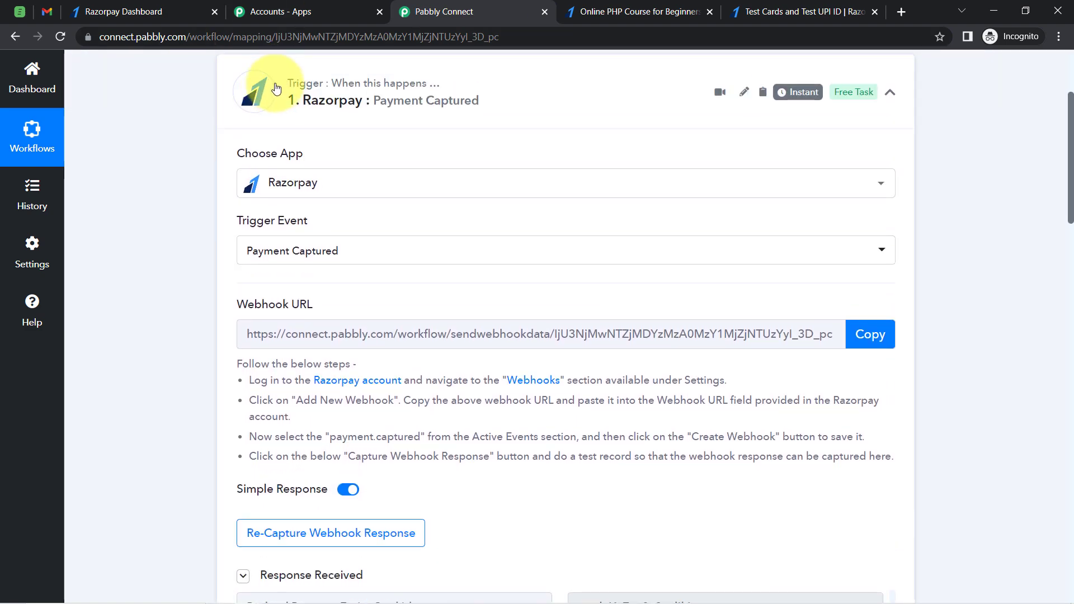
left_click_drag(1072, 130, 1066, 219)
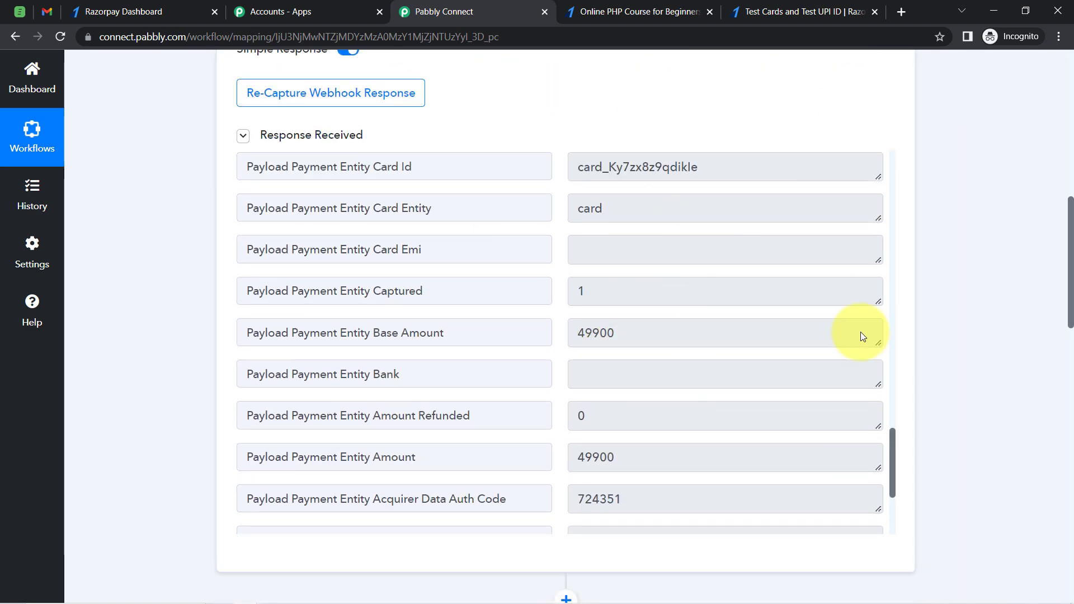
left_click_drag(615, 333, 600, 333)
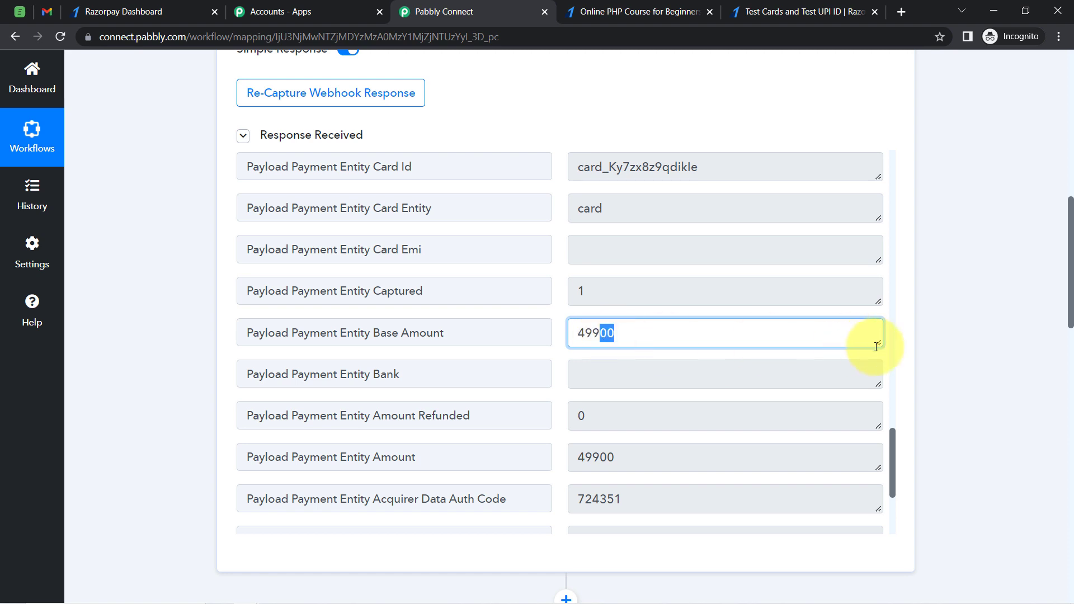
scroll(886, 422, "down", 3)
left_click_drag(888, 422, 886, 191)
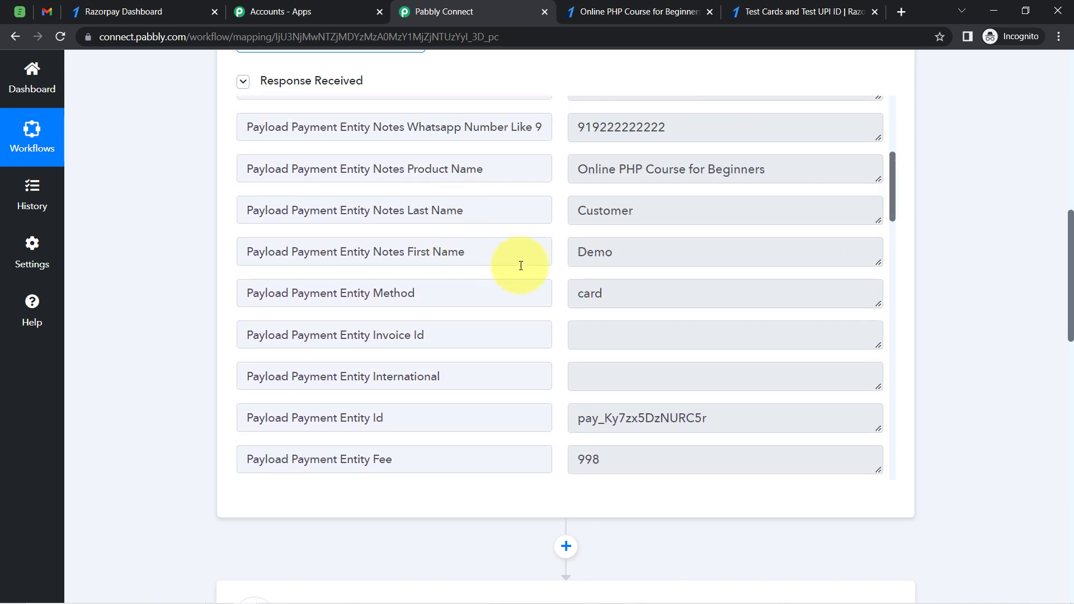
left_click(587, 252)
left_click_drag(578, 213, 611, 212)
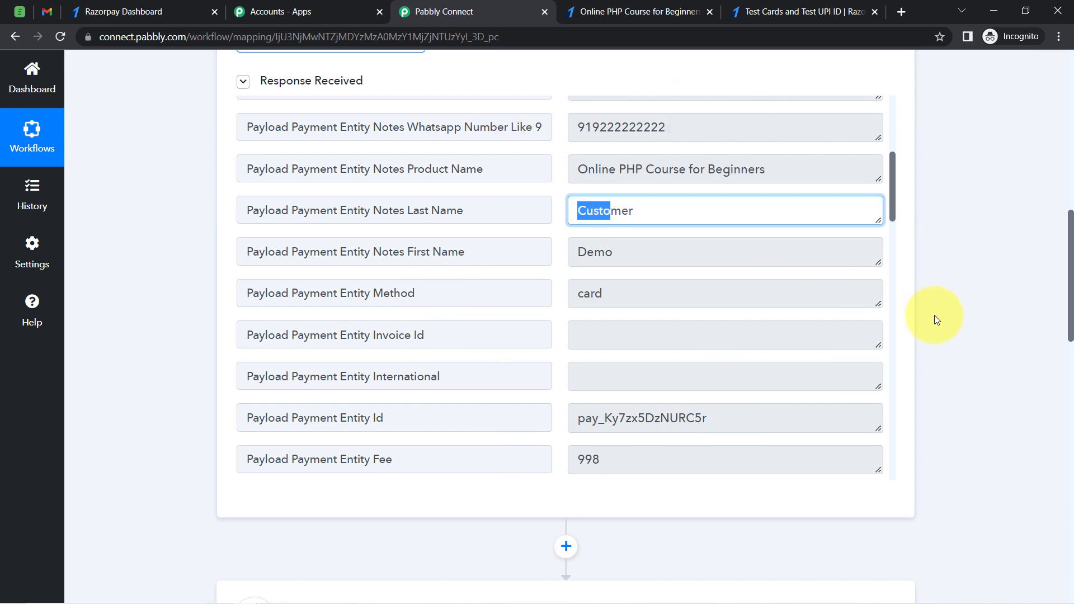
left_click_drag(1069, 301, 1056, 185)
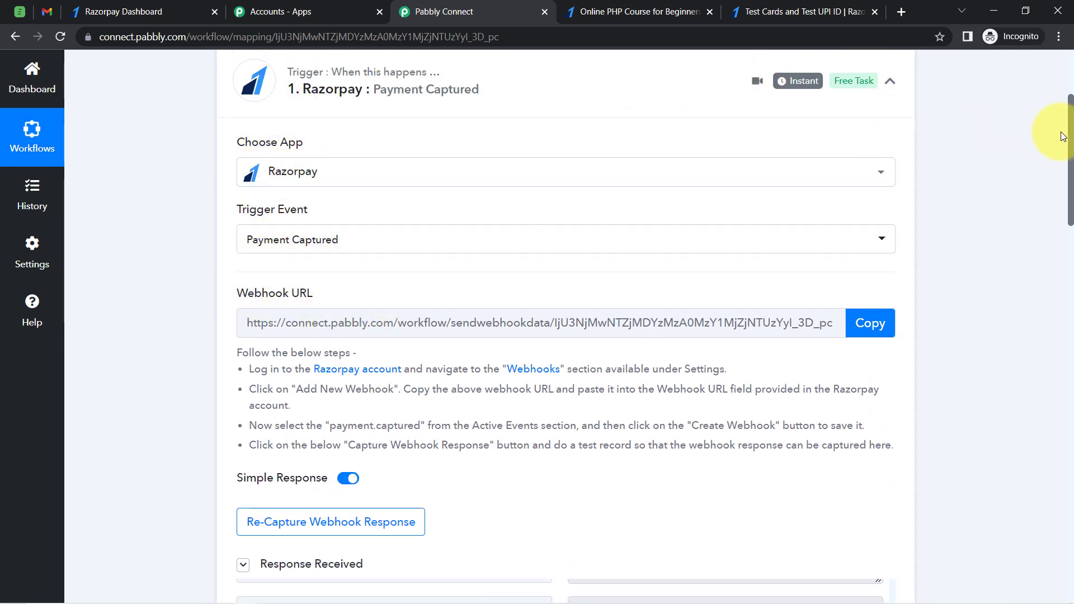
left_click_drag(1071, 147, 1062, 211)
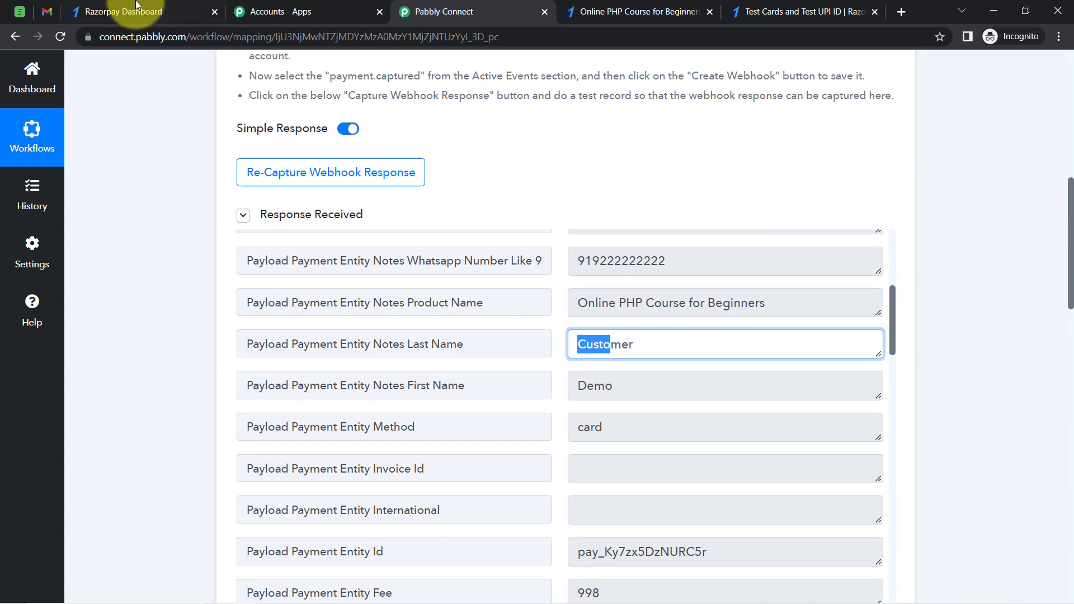
Review the Razorpay payment pages list and the captured product name value
left_click(95, 16)
left_click(15, 37)
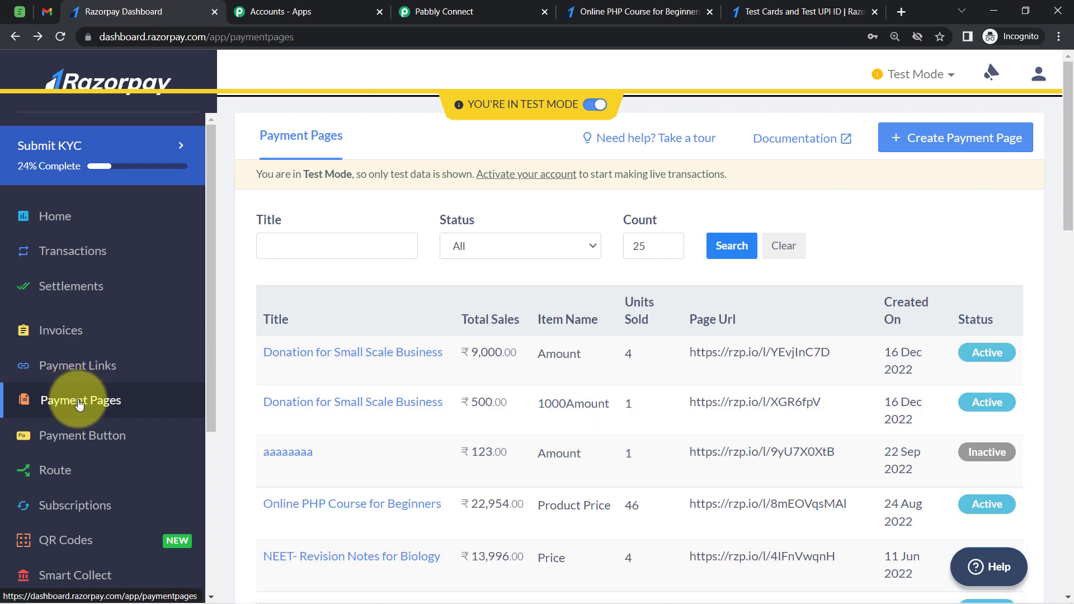
left_click_drag(1068, 154, 1071, 275)
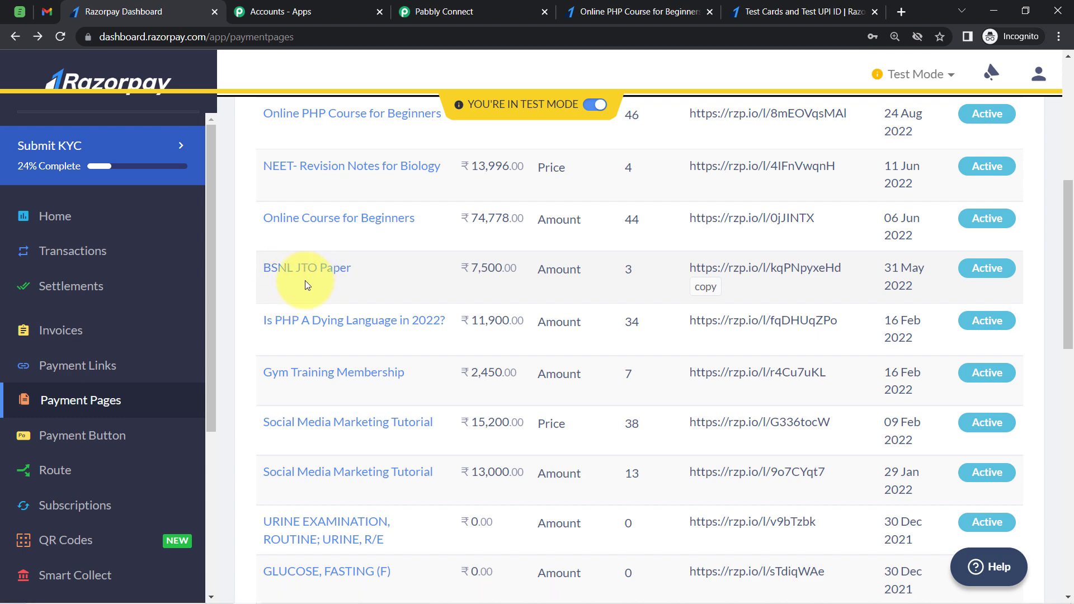
left_click(421, 16)
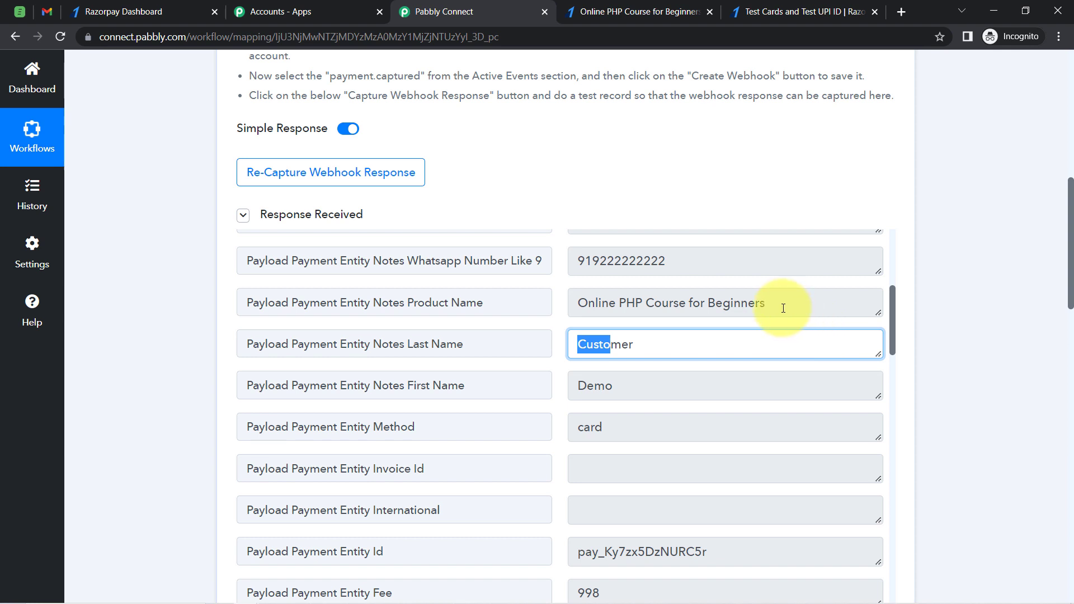
left_click_drag(783, 308, 593, 309)
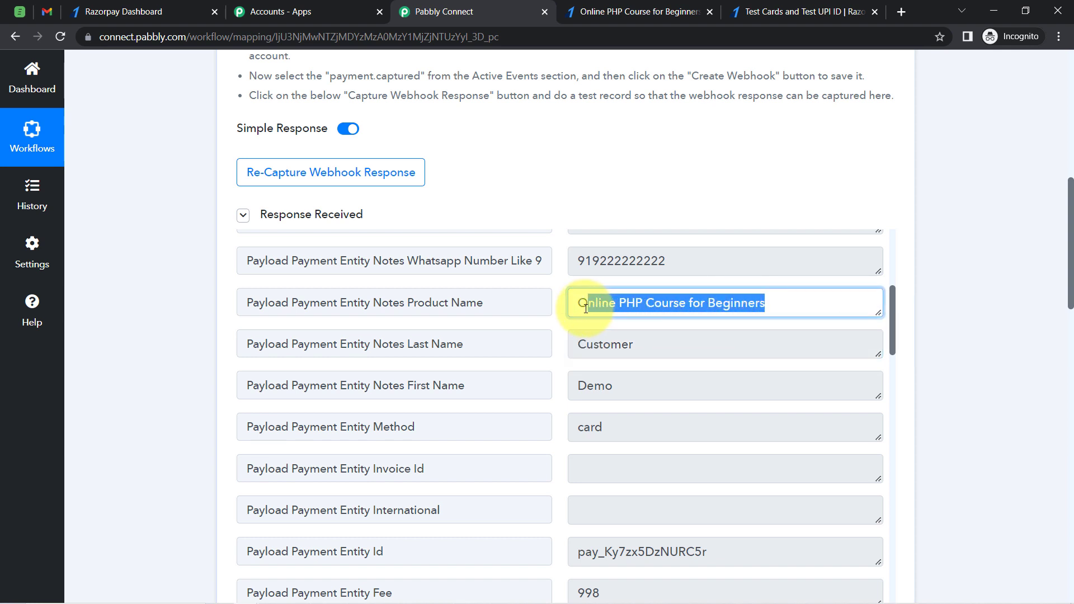
left_click(594, 308)
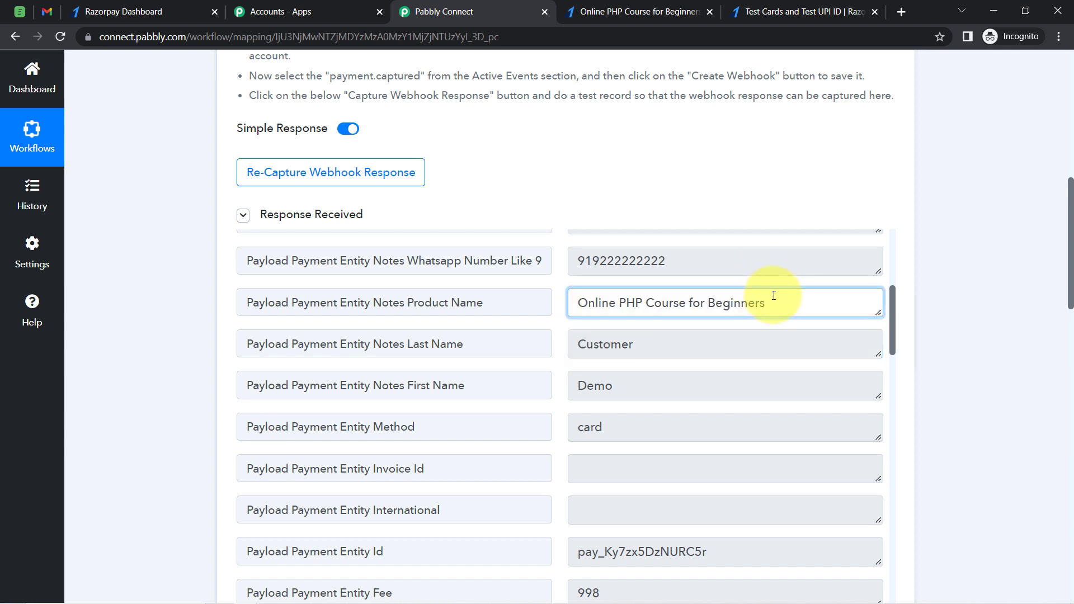
left_click_drag(774, 295, 609, 303)
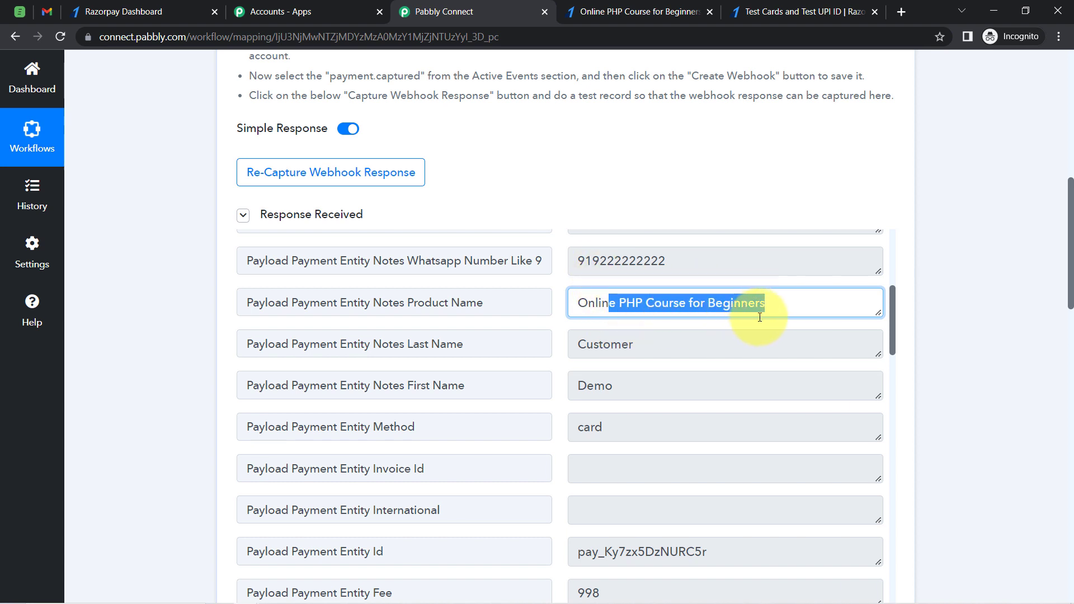
Add a Filter by Pabbly action step after the math operation step
left_click_drag(1070, 242, 1068, 536)
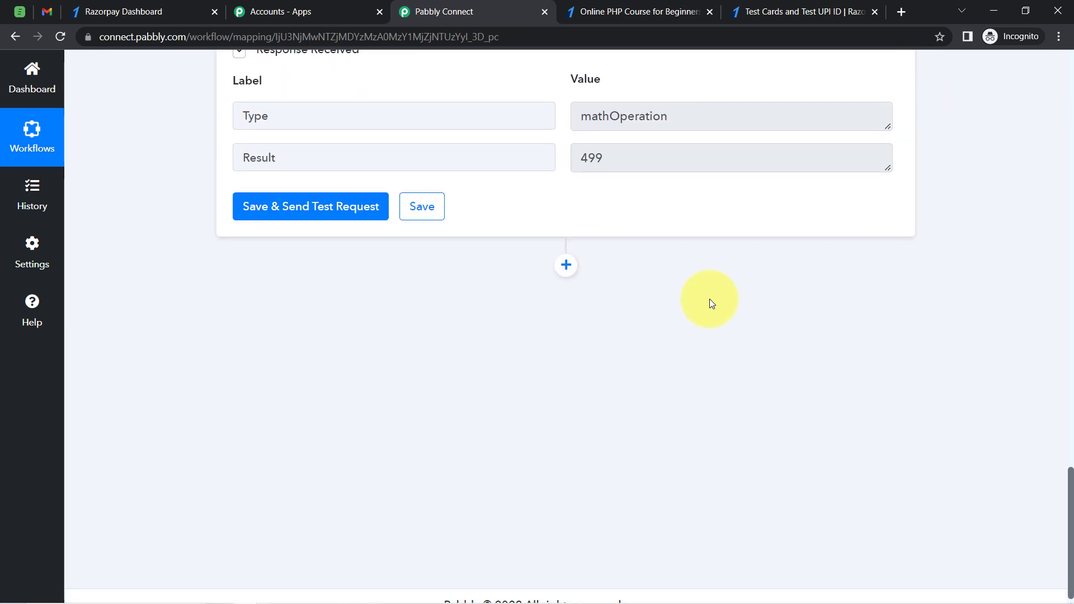
left_click(566, 265)
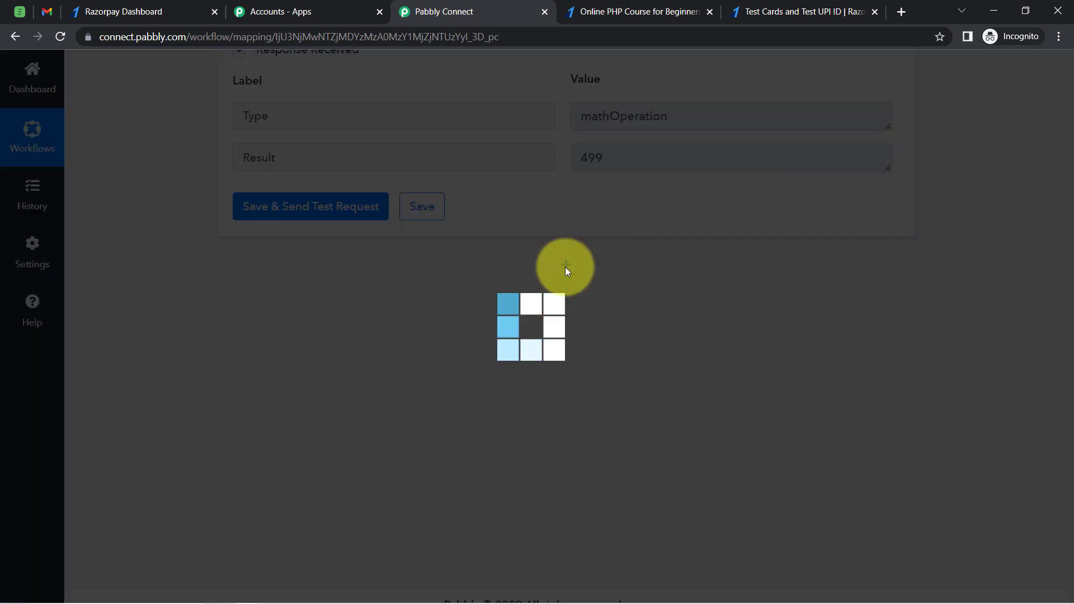
left_click(312, 439)
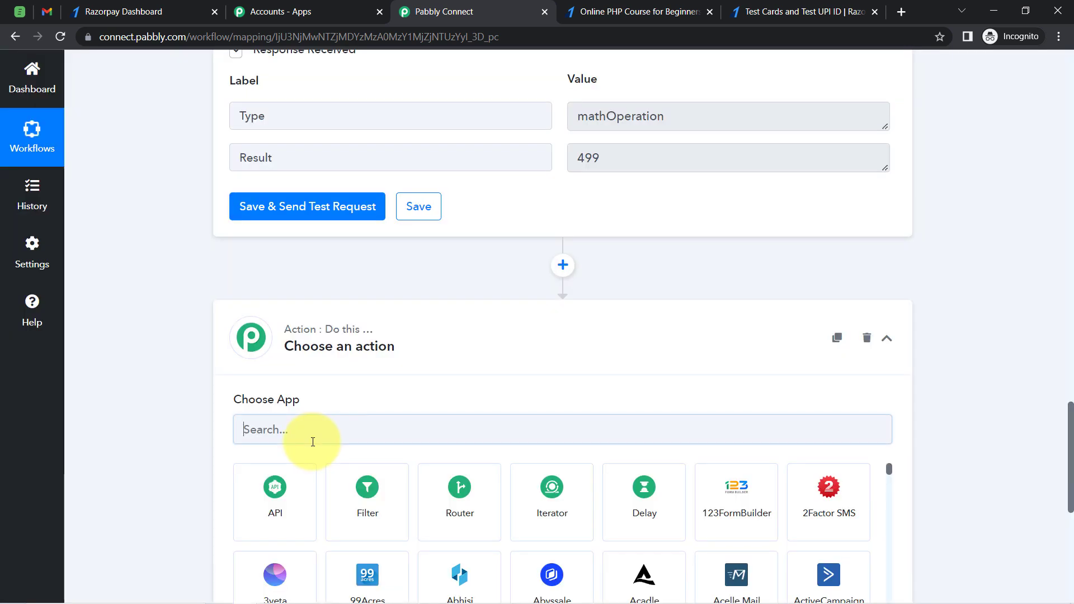
left_click(367, 488)
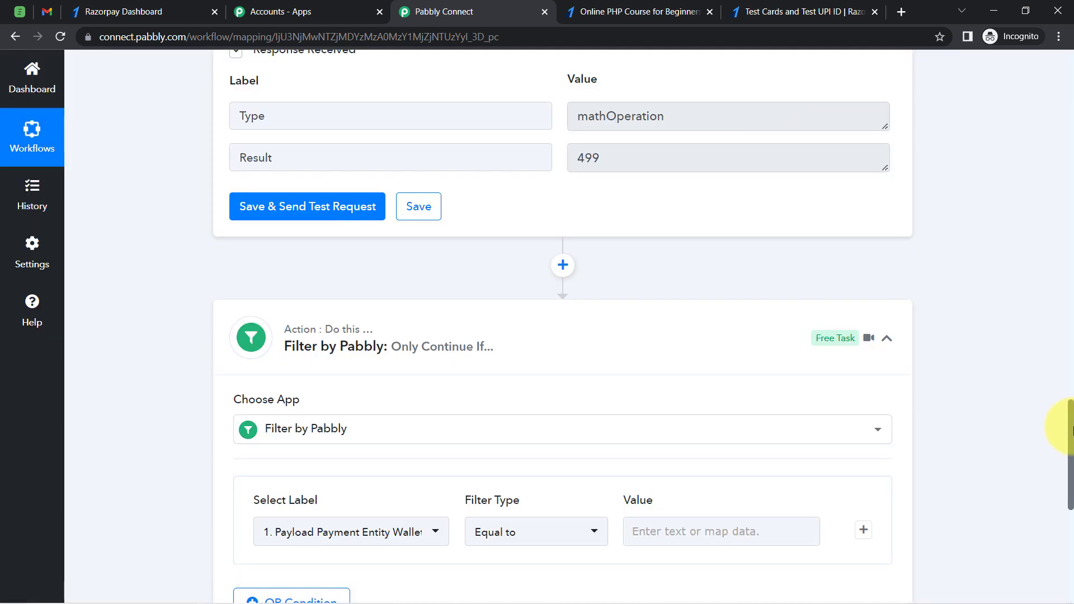
left_click_drag(1069, 434, 1071, 474)
left_click(585, 322)
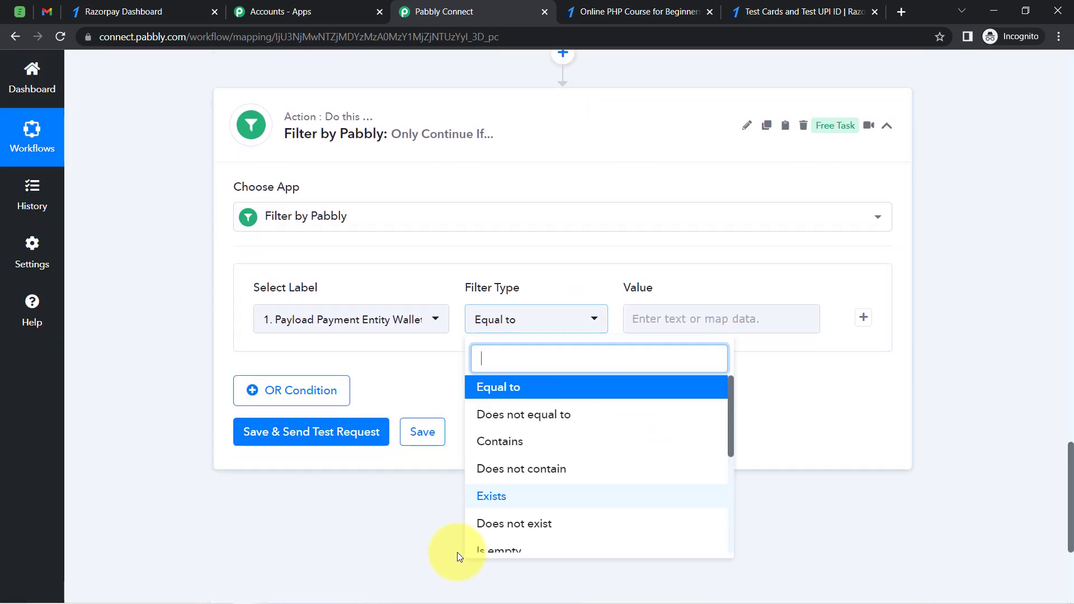
left_click(117, 385)
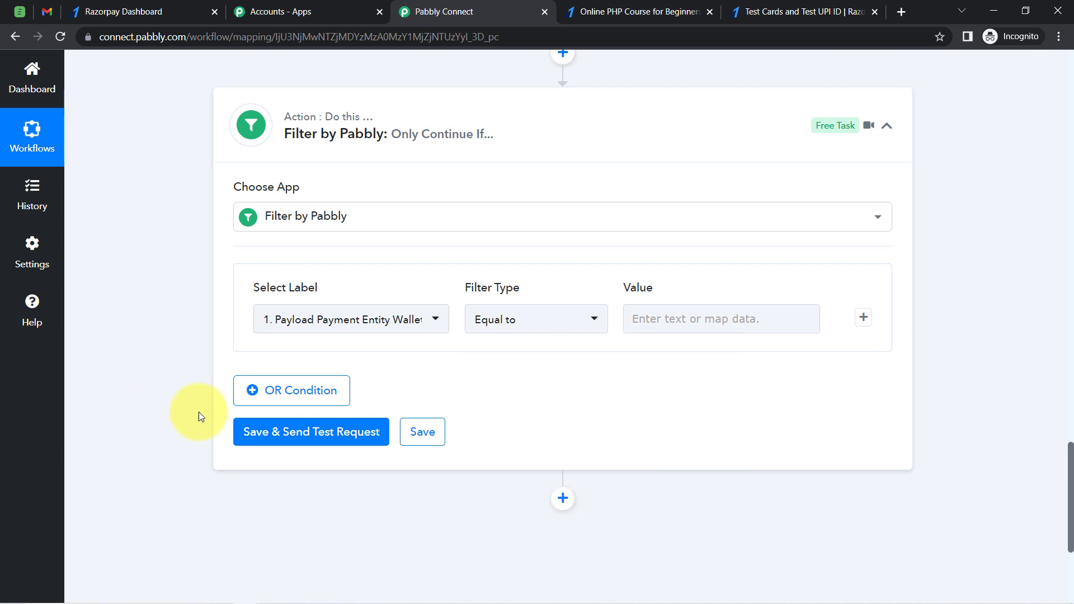
Set the filter's label to the Razorpay payment's Notes Product Name field
left_click(337, 327)
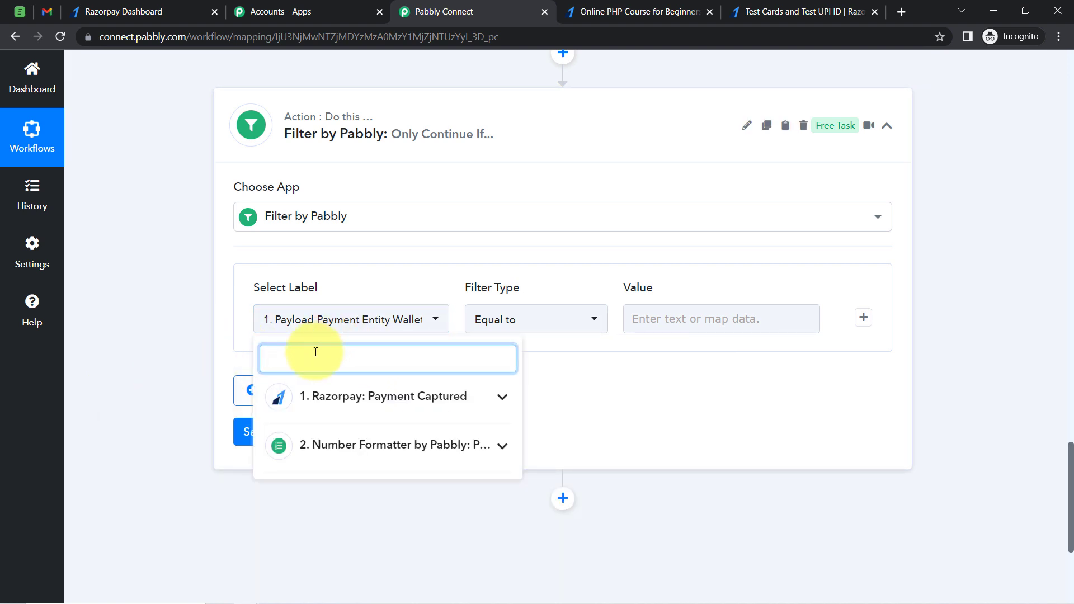
left_click(342, 400)
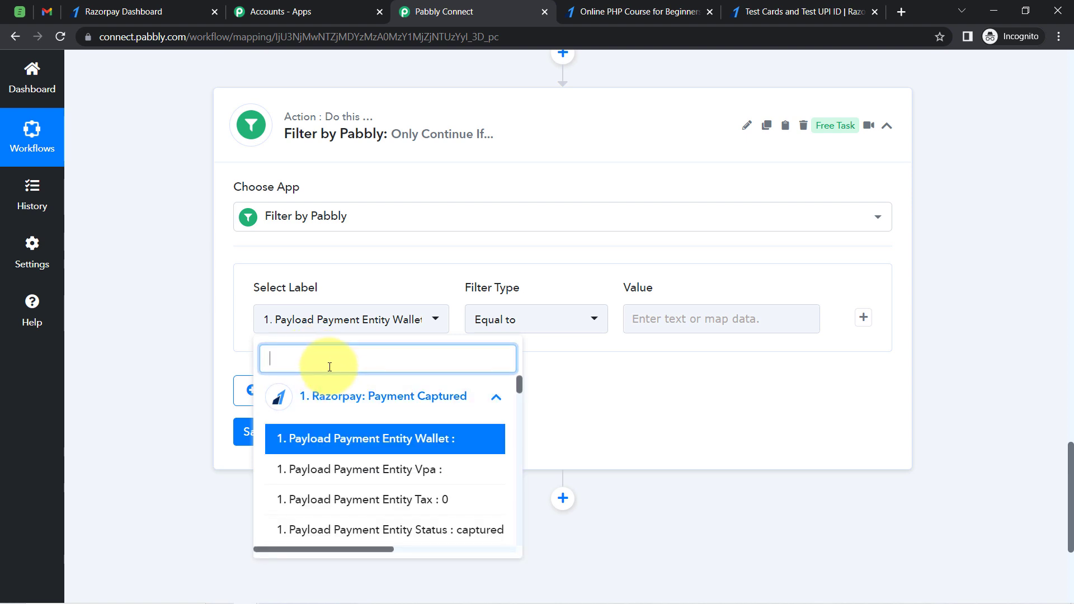
type("prdu")
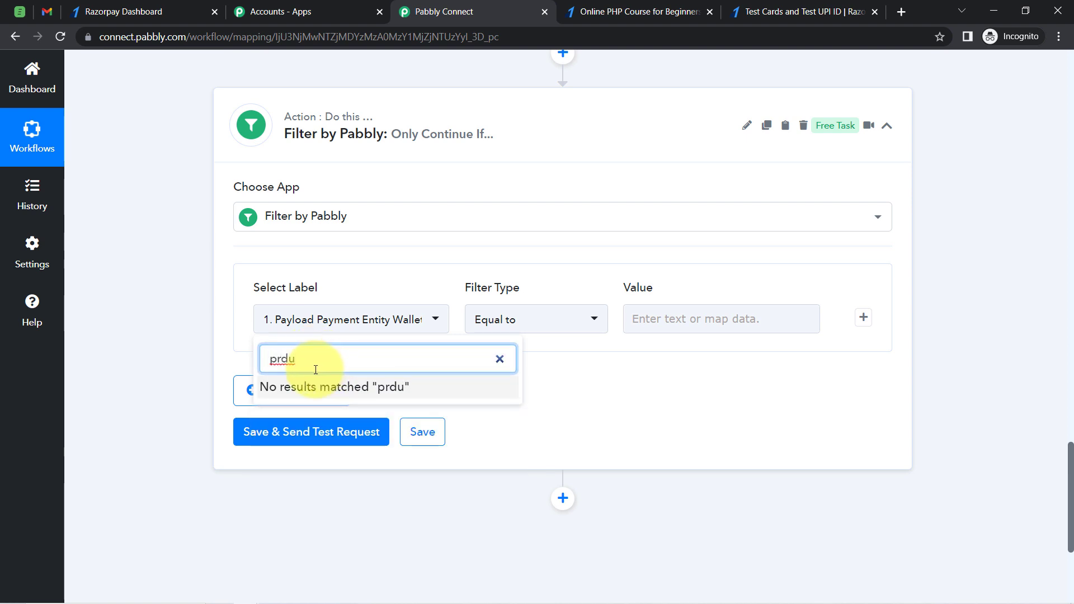
key("BackSpace")
key("BackSpace")
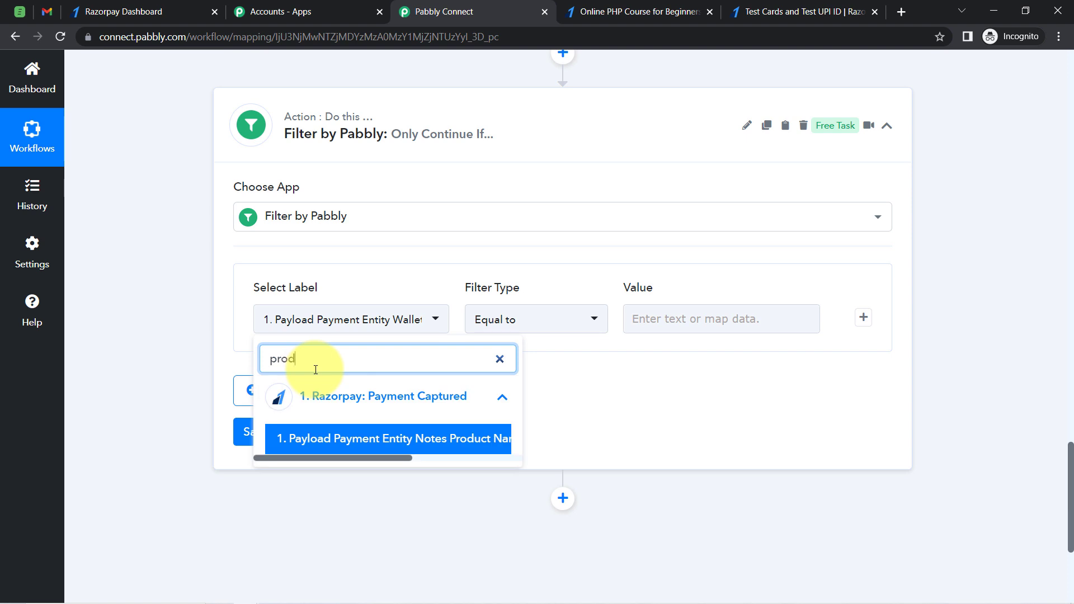
left_click(360, 438)
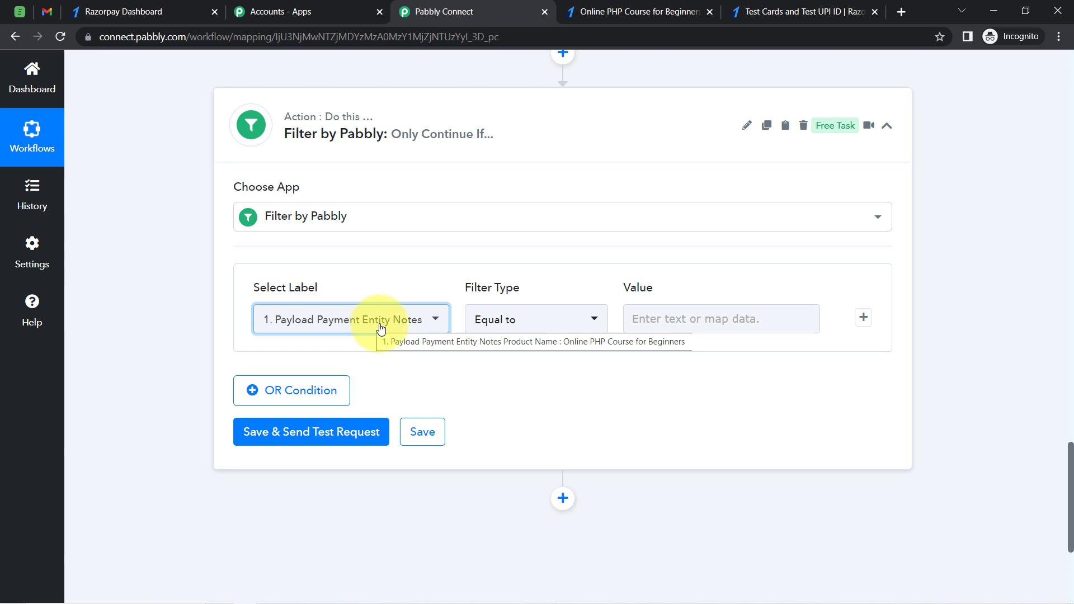
Copy the captured product name and paste Online PHP Course for Beginners as the filter's Equal to value
scroll(1054, 412, "up", 20)
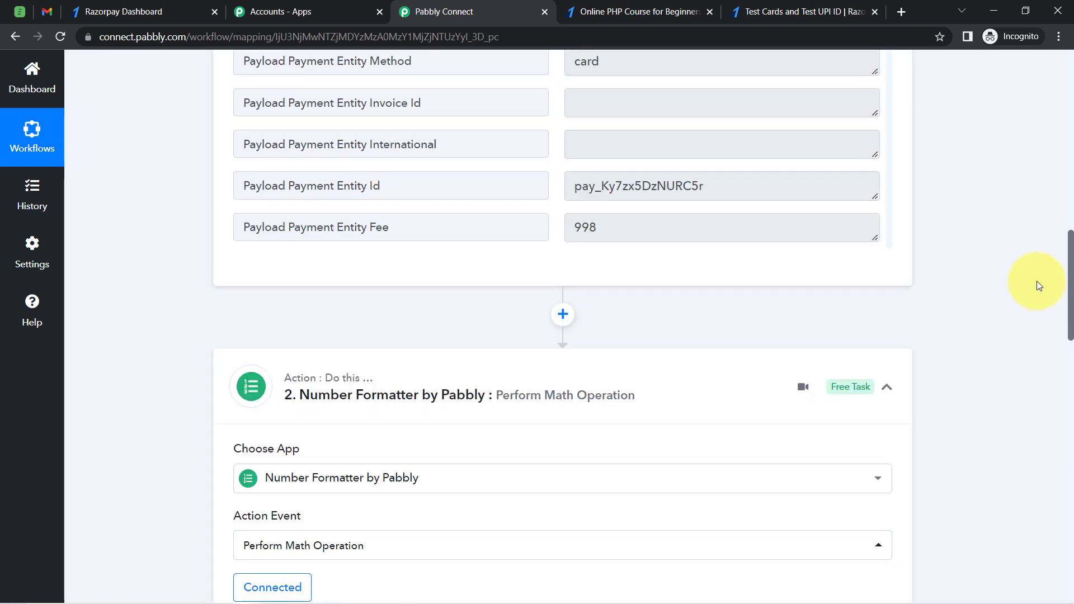
scroll(1035, 263, "up", 4)
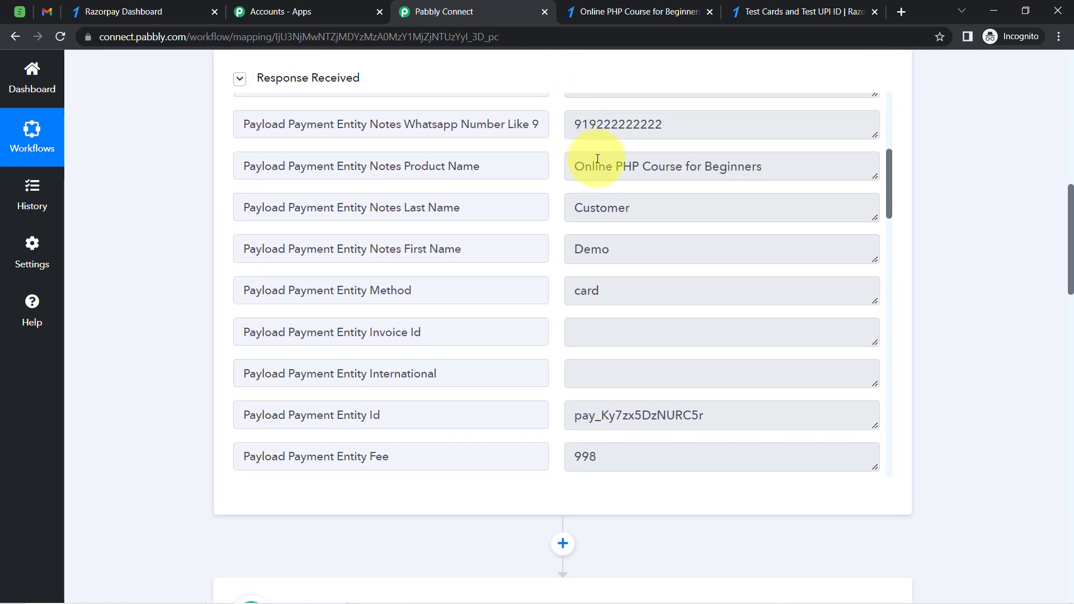
triple_click(597, 158)
key("ctrl+c")
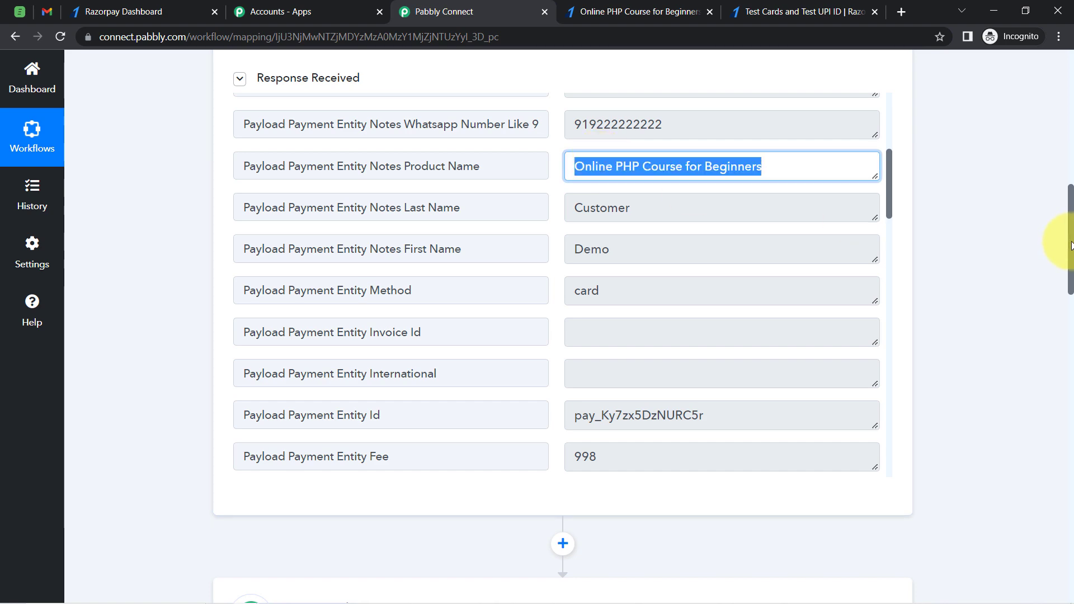
left_click_drag(1071, 245, 1070, 496)
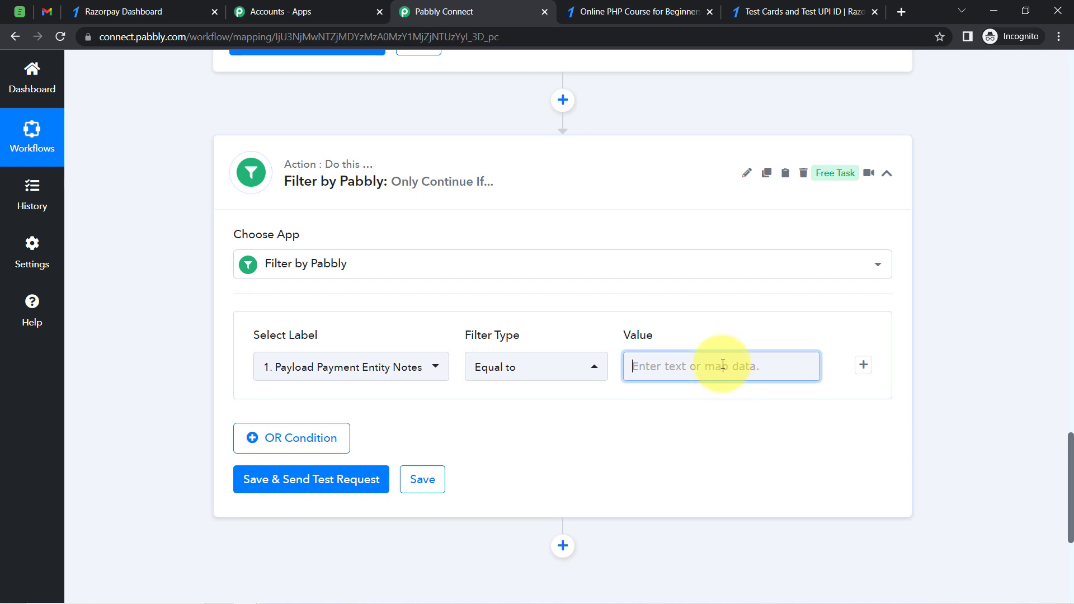
key("ctrl+v")
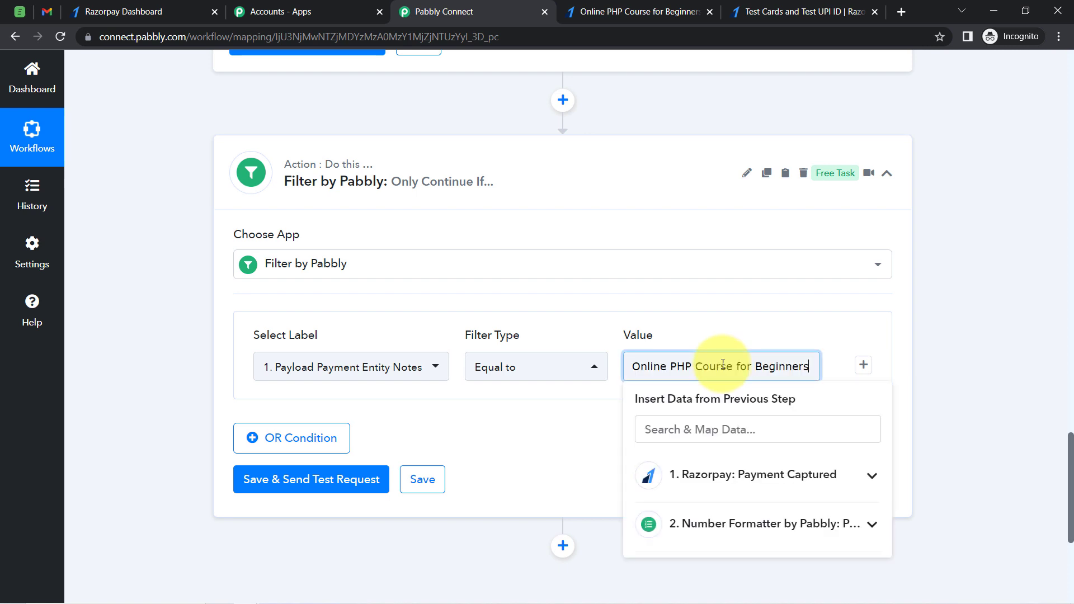
Save the filter step and send a test request
left_click(262, 484)
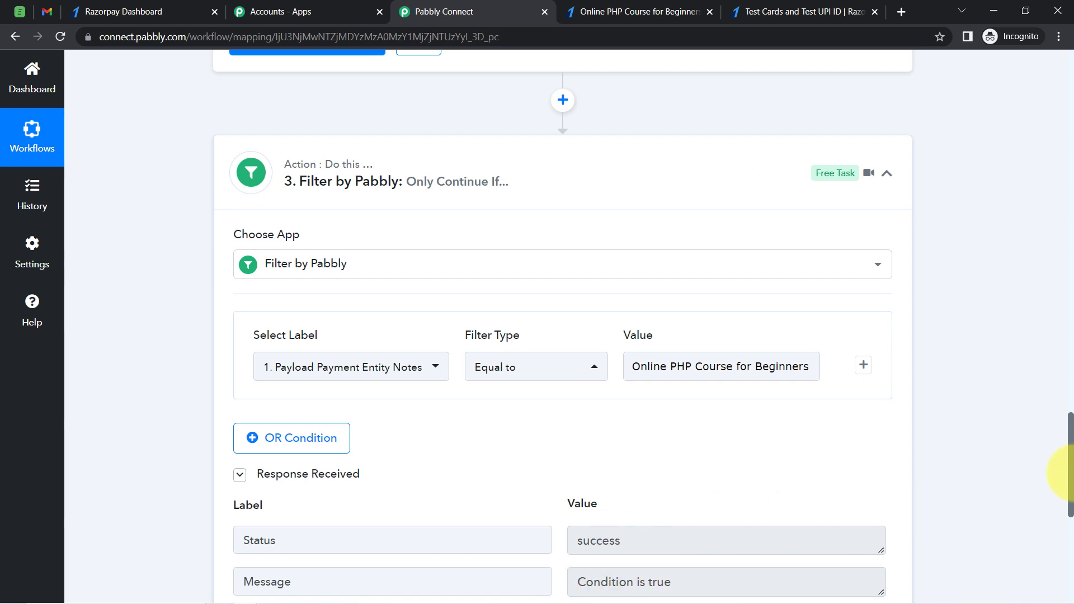
left_click_drag(1071, 452, 1071, 538)
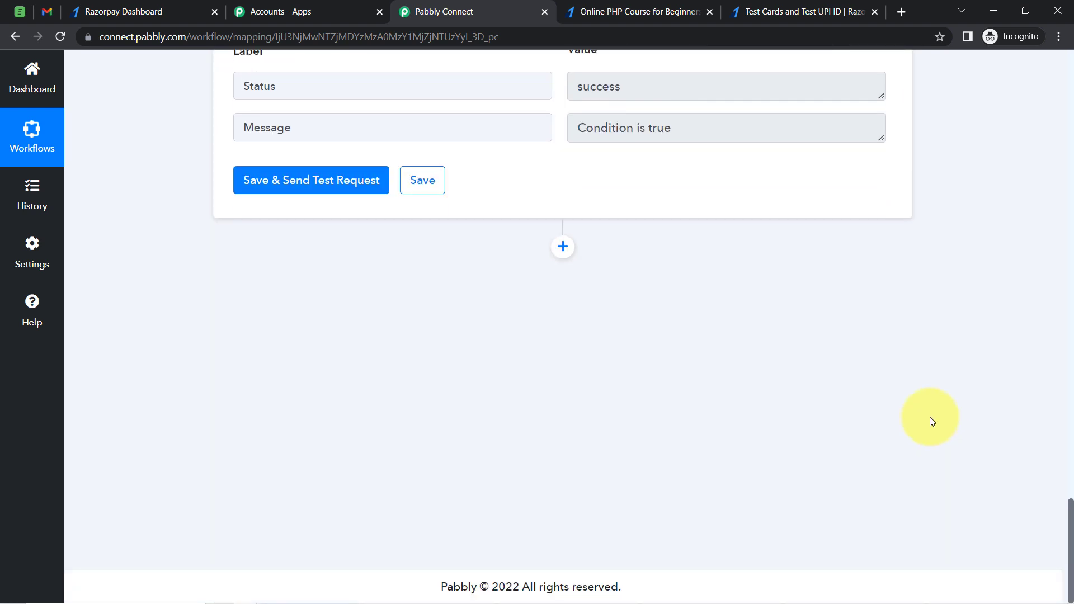
Add an Acadle action step after the filter with the Invite Users action event
left_click(562, 246)
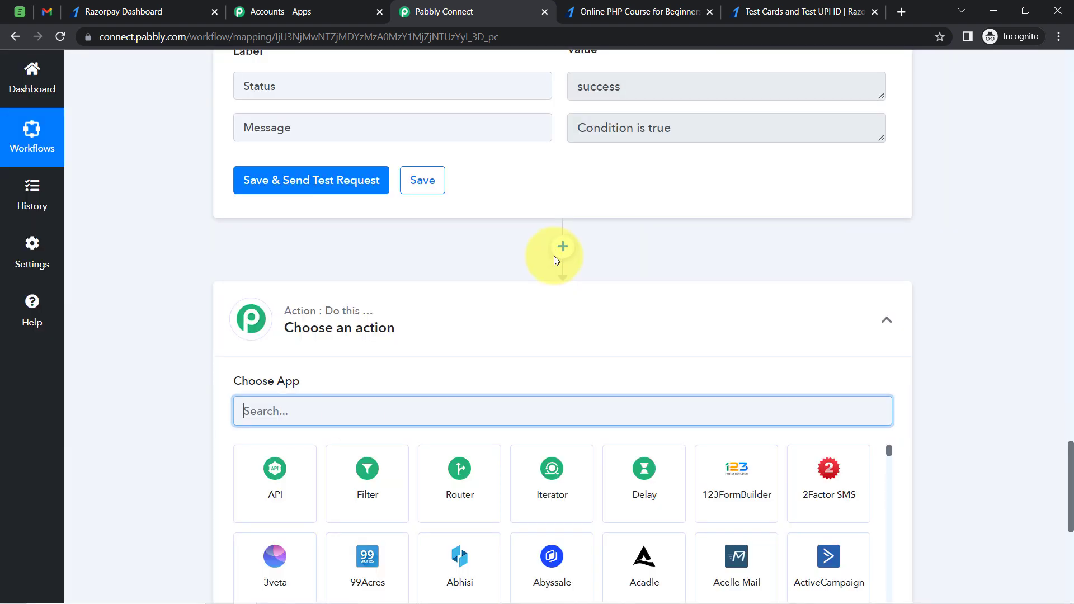
type("acad")
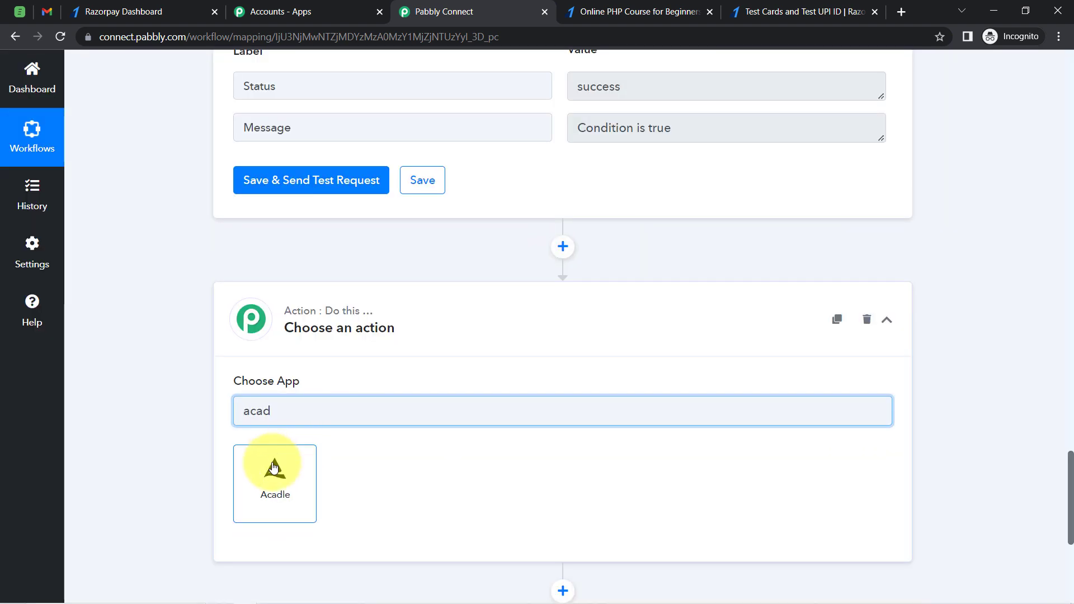
left_click(261, 482)
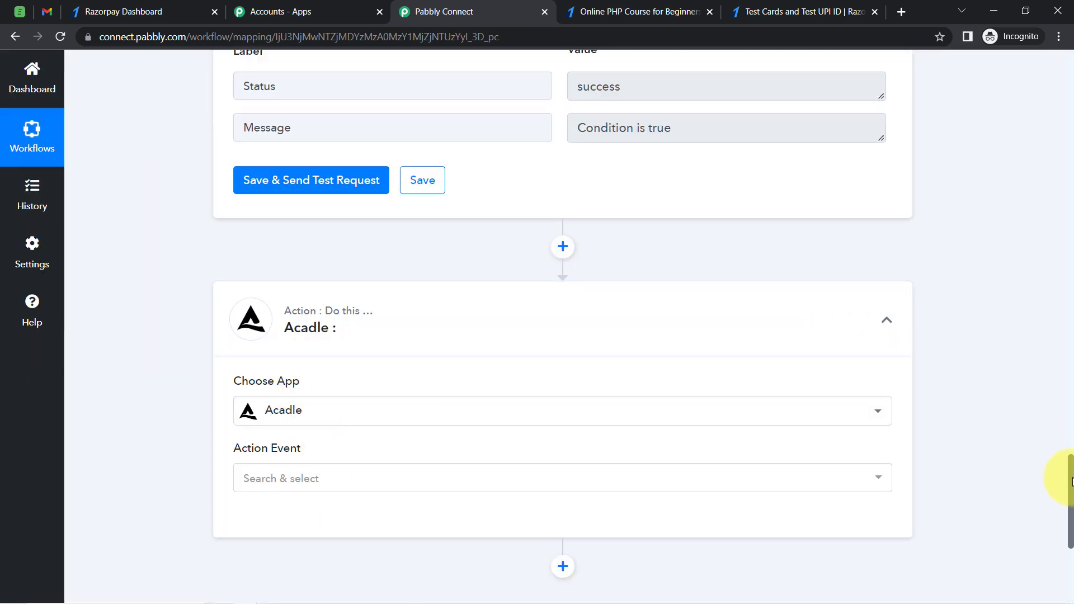
left_click_drag(1071, 481, 1070, 506)
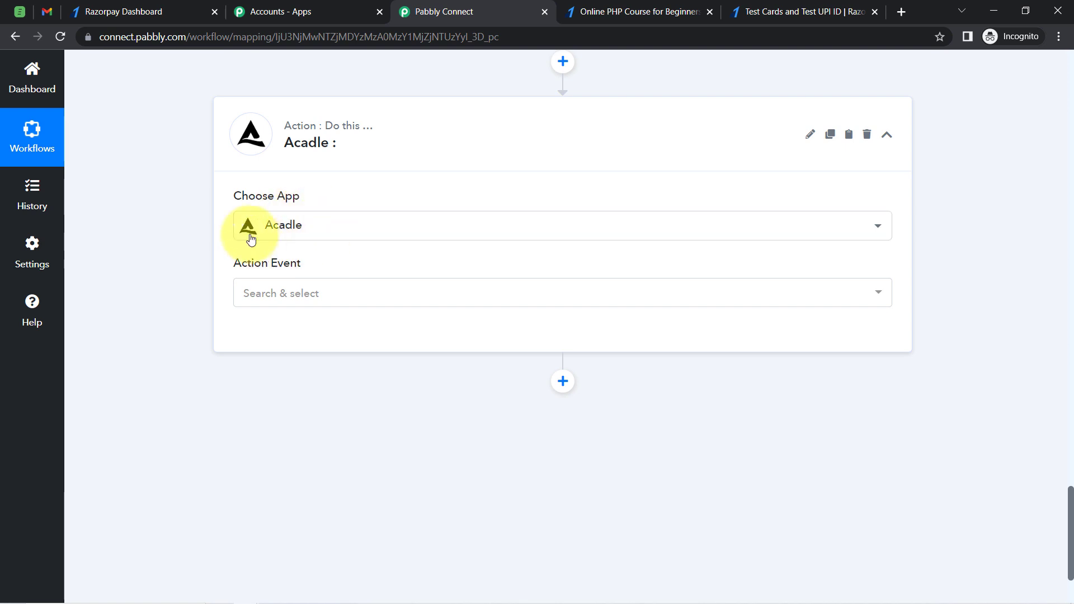
left_click(268, 295)
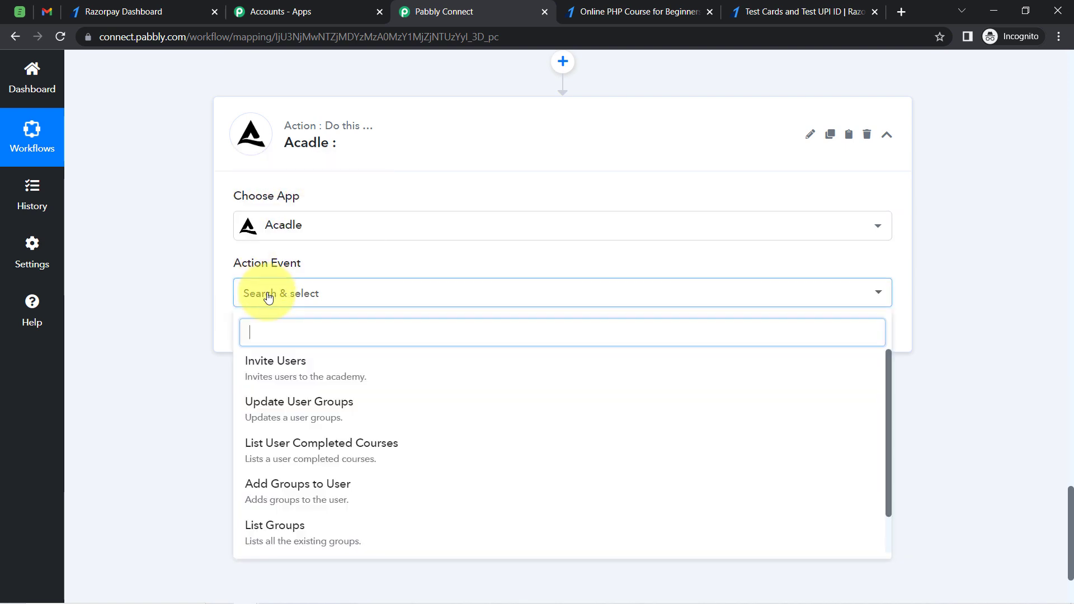
left_click(277, 366)
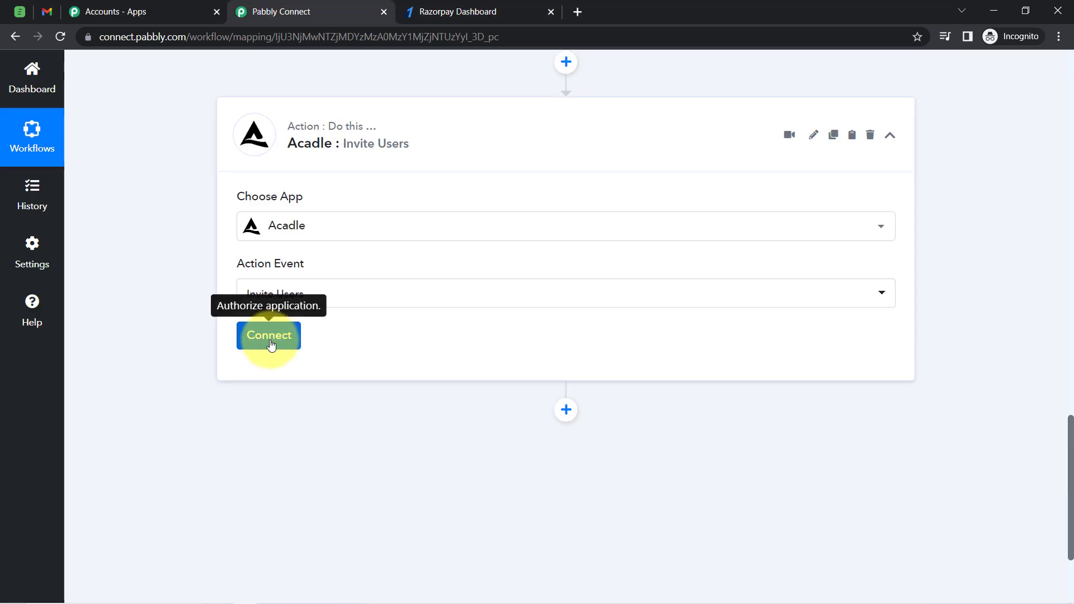
Open the Acadle connection setup and choose to add a new connection
left_click(271, 342)
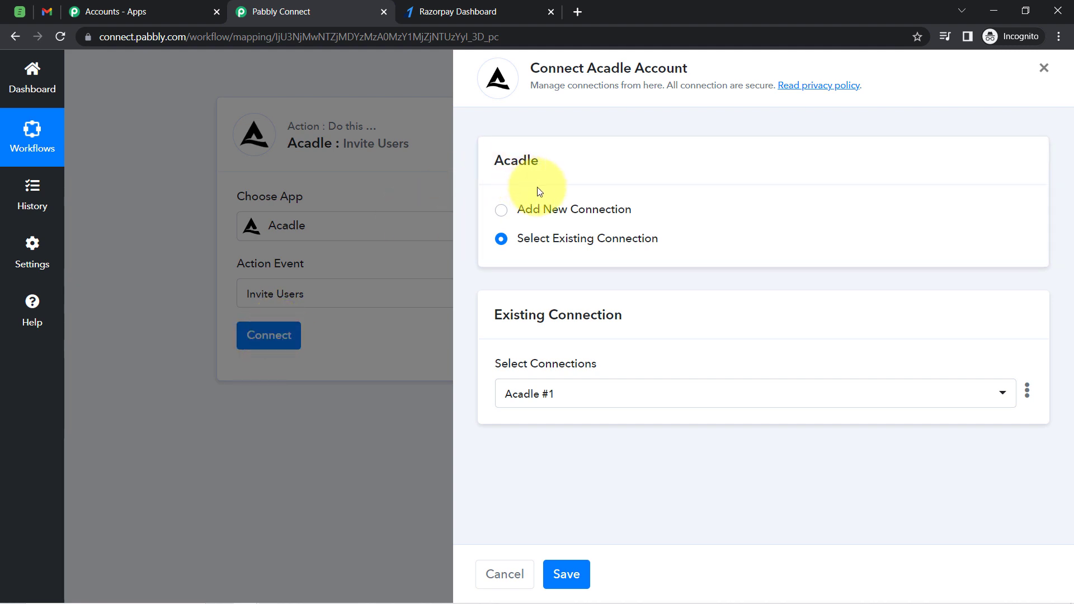
left_click(572, 210)
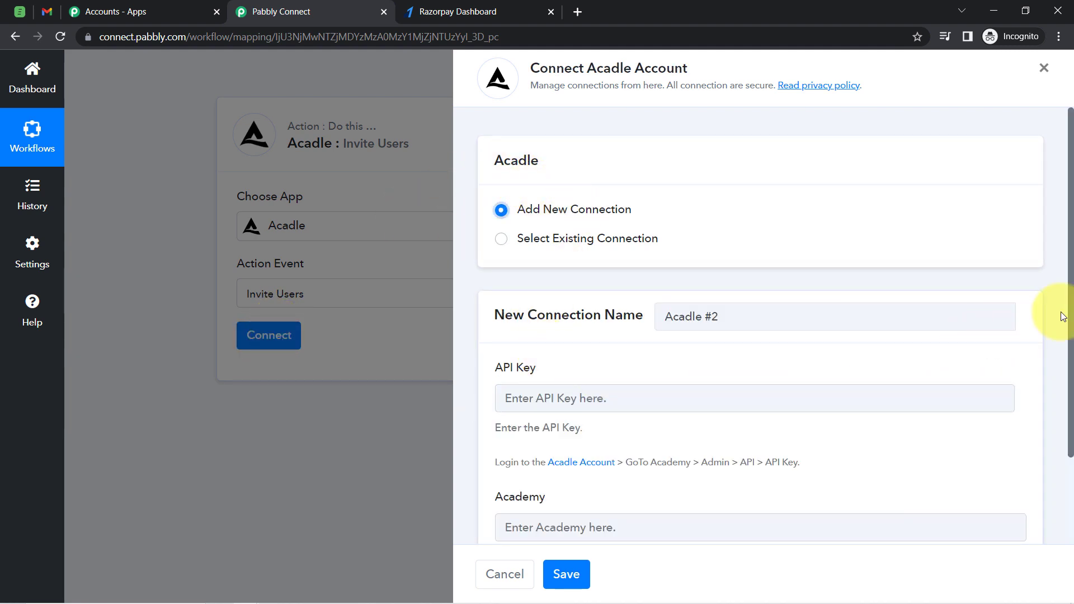
left_click_drag(1069, 313, 1061, 408)
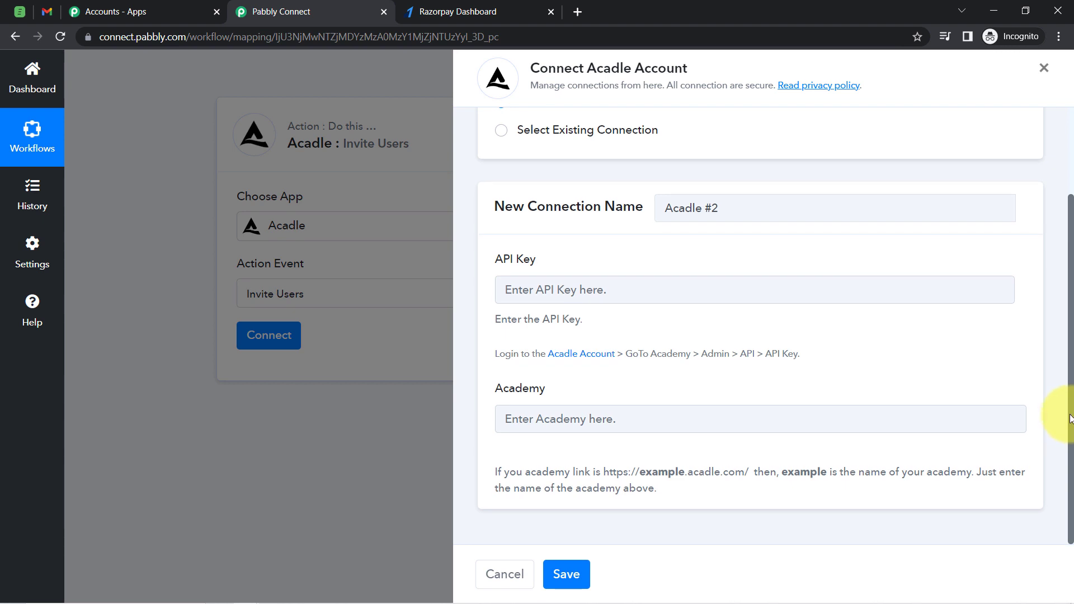
left_click_drag(509, 388, 575, 384)
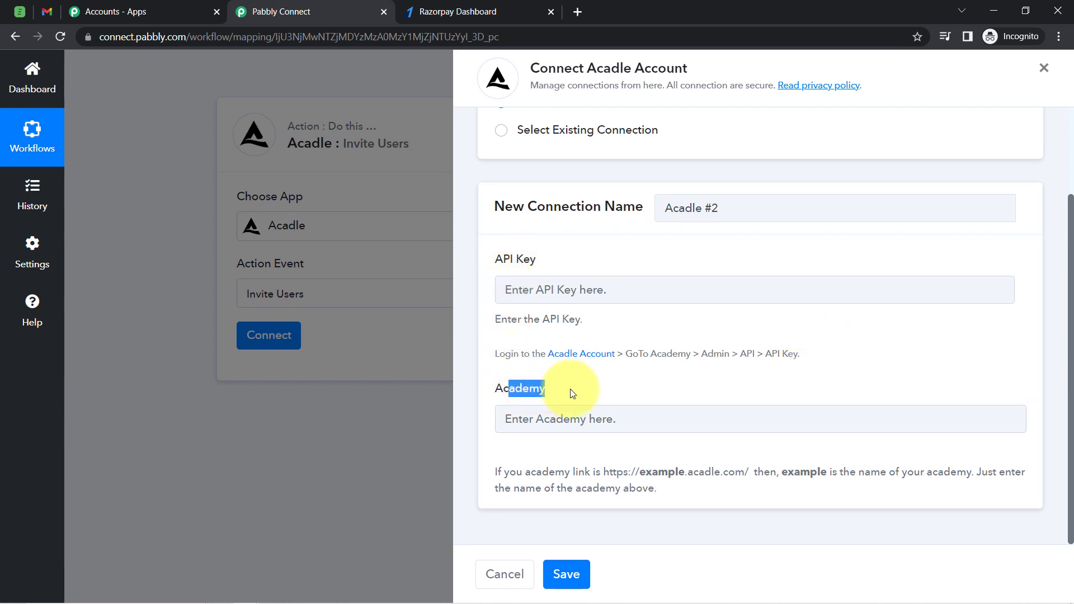
left_click_drag(553, 474, 756, 509)
left_click(852, 478)
left_click(555, 498)
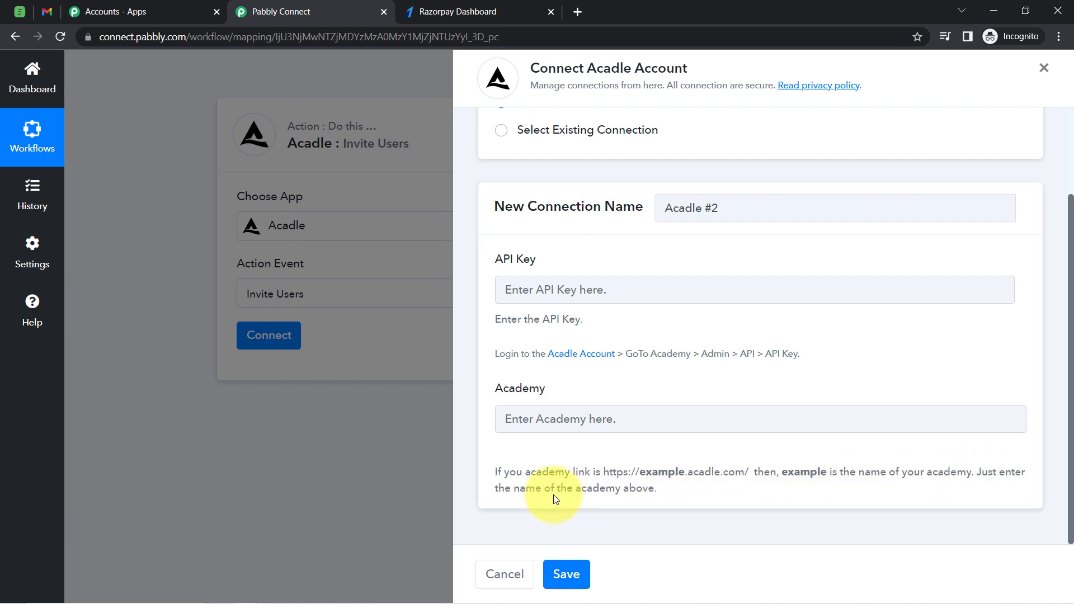
left_click_drag(525, 490, 636, 492)
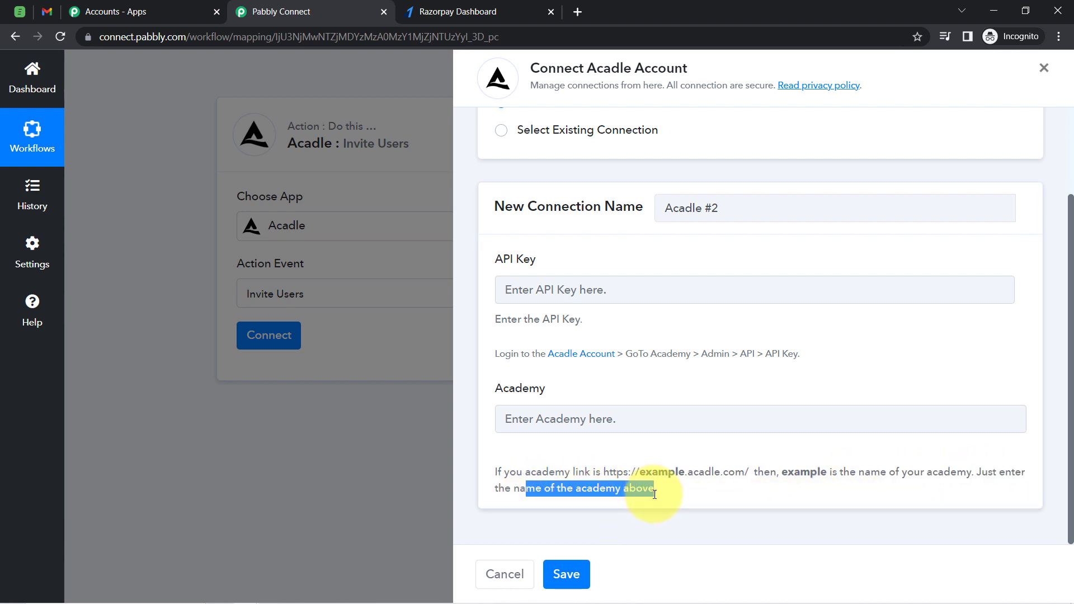
Enter the academy name pacon, taken from the Acadle dashboard address, in the new connection
left_click(19, 11)
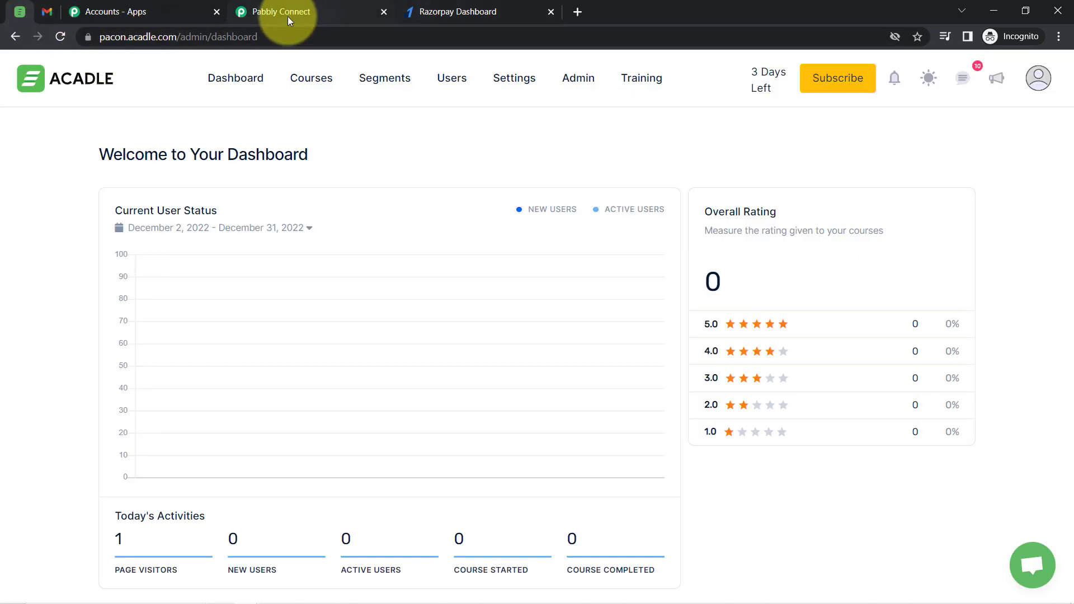
double_click(108, 37)
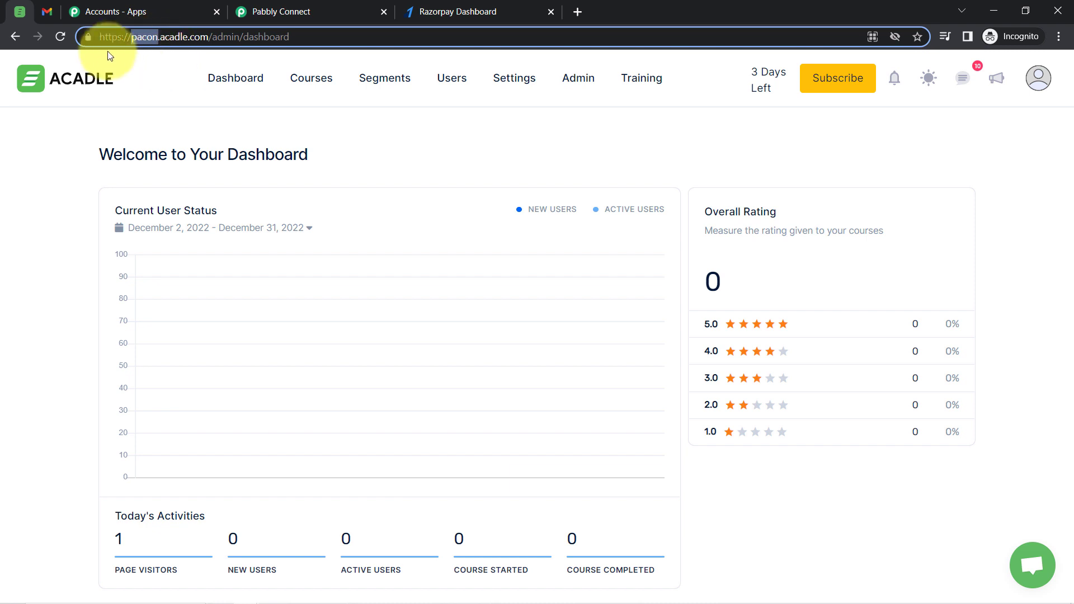
left_click(335, 10)
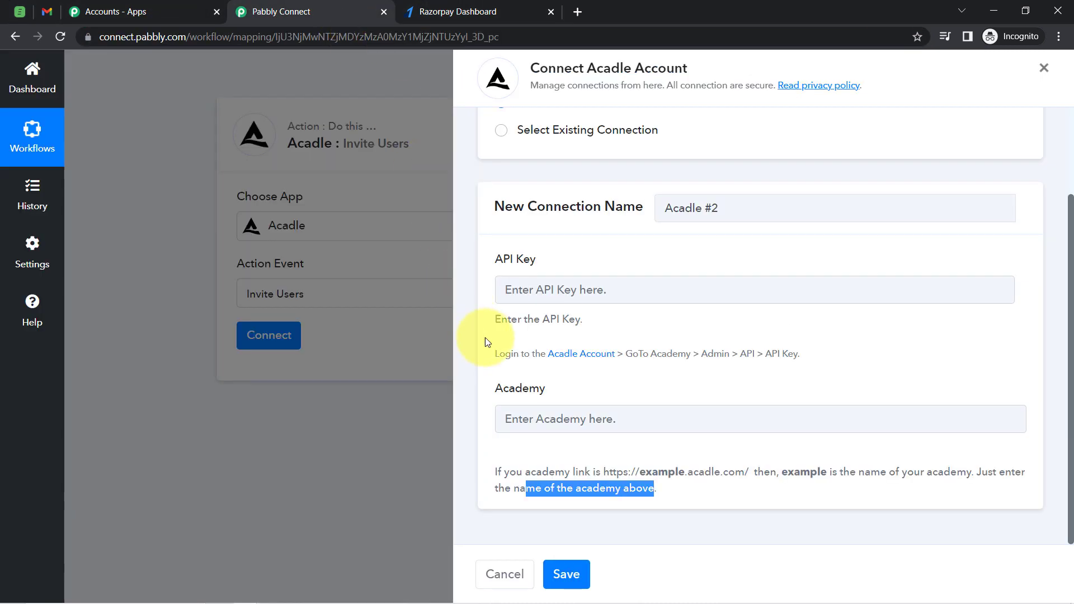
left_click(541, 414)
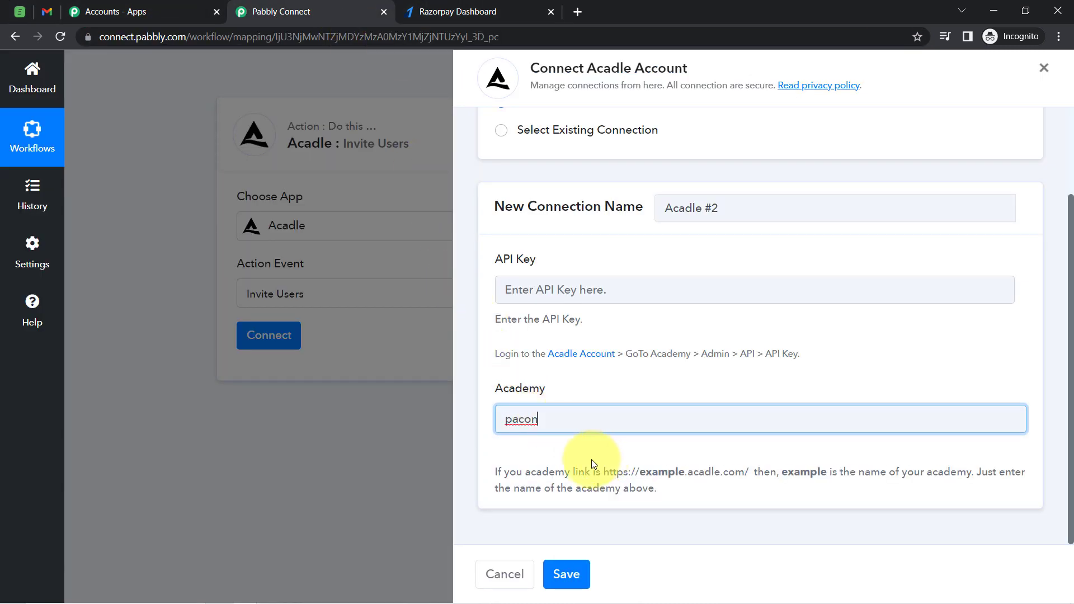
Copy the API key from the Acadle admin's Integrations API settings
left_click_drag(577, 471, 789, 483)
left_click(501, 261)
left_click_drag(503, 260, 529, 260)
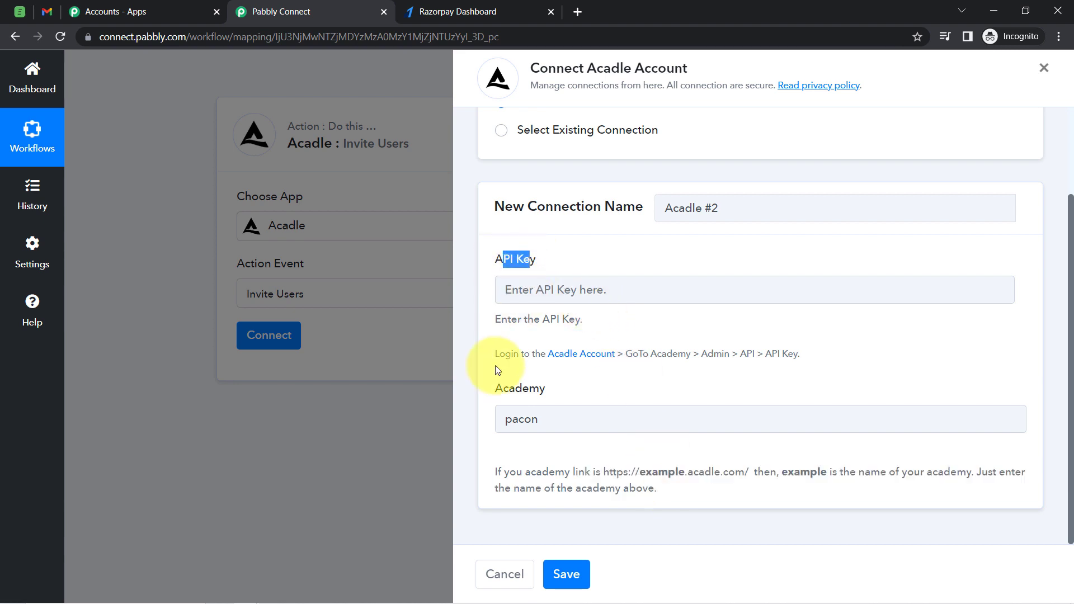
left_click_drag(505, 355, 687, 357)
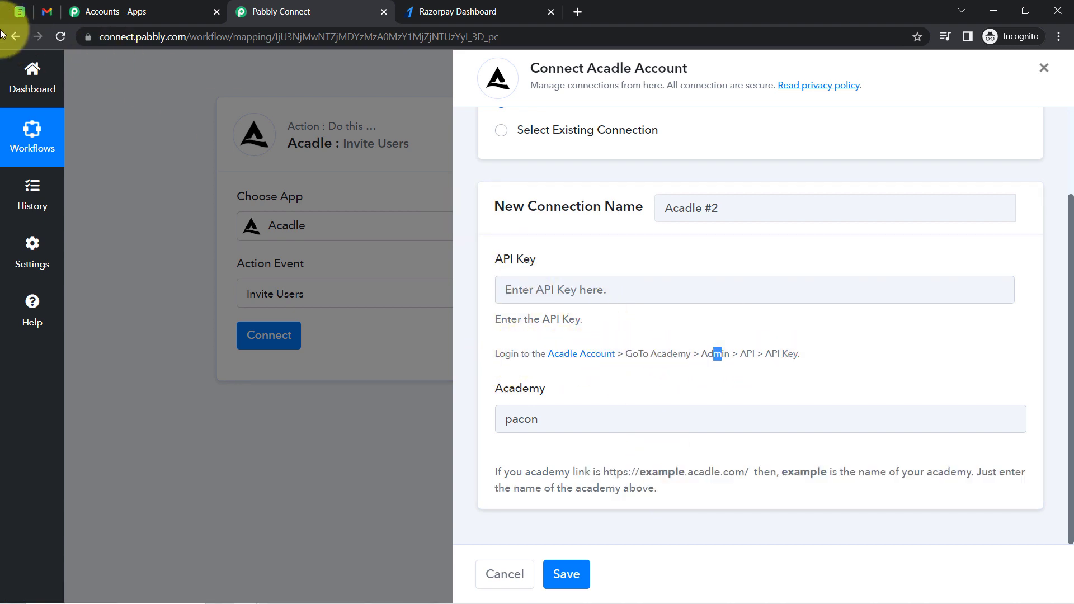
left_click(19, 11)
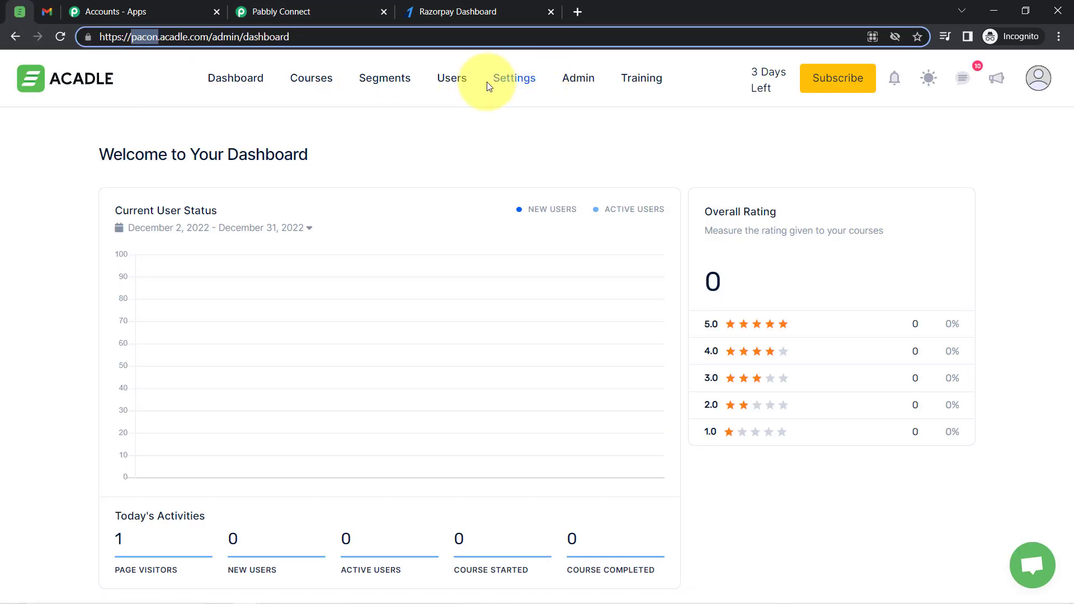
left_click(576, 83)
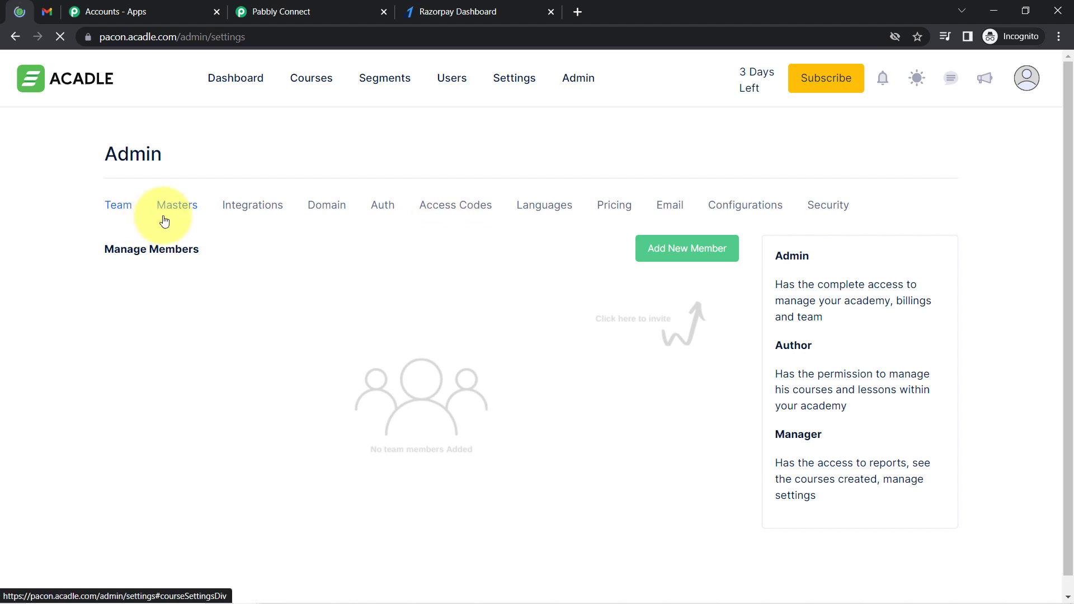
left_click(257, 215)
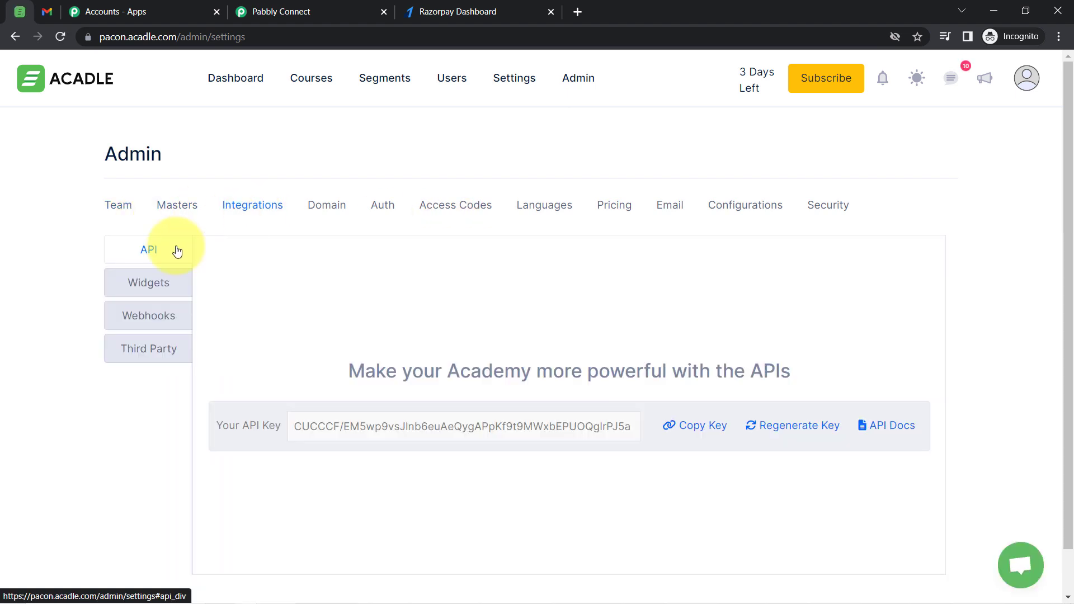
double_click(573, 426)
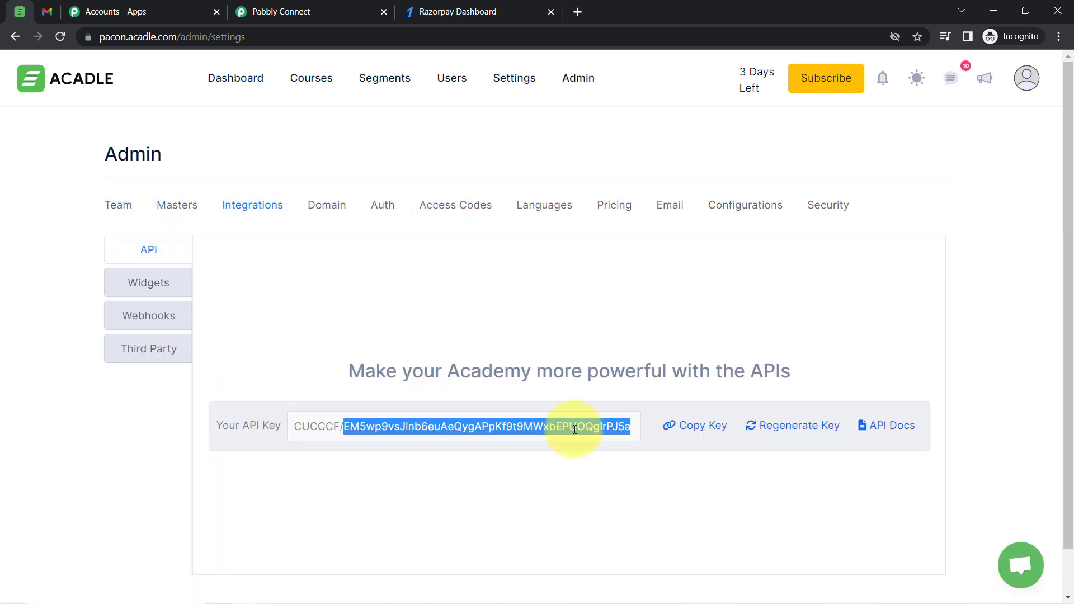
left_click(693, 434)
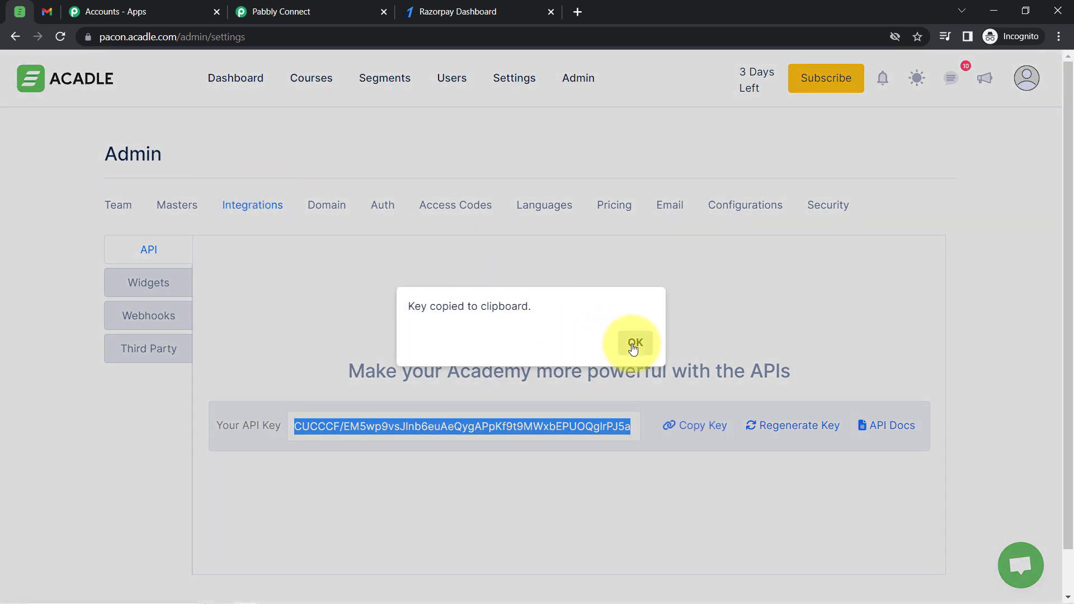
left_click(634, 343)
Paste the API key into the new Acadle connection and save it
left_click(336, 10)
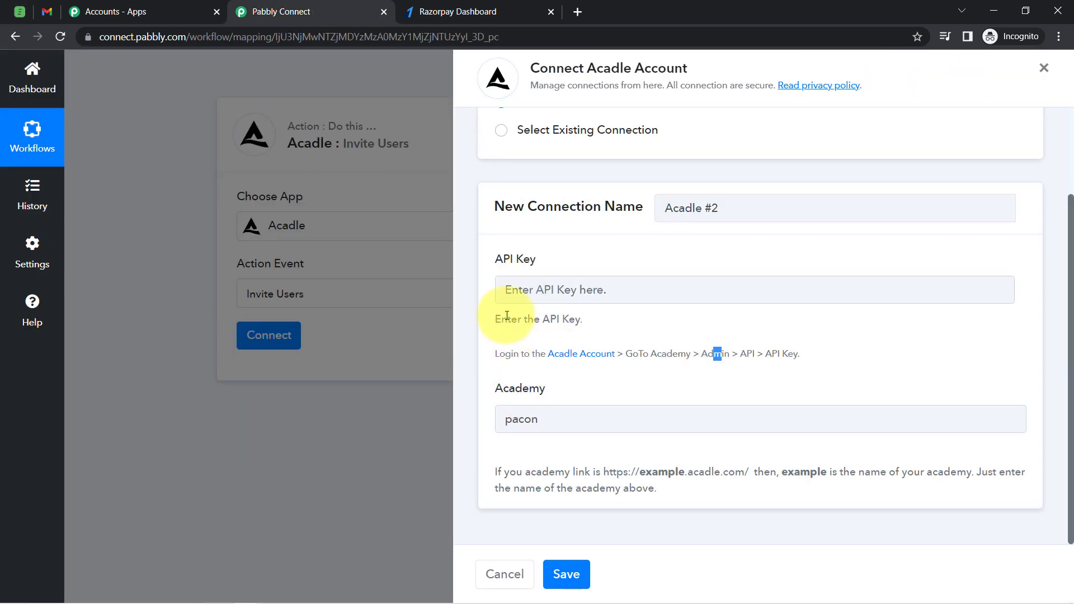
left_click(506, 291)
key("ctrl+v")
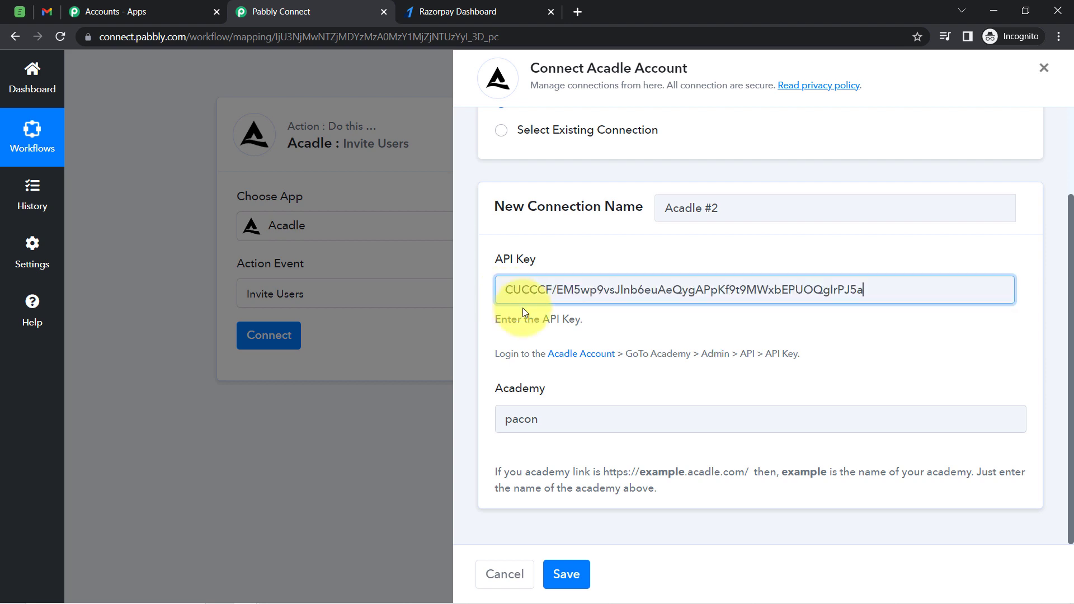
left_click(558, 578)
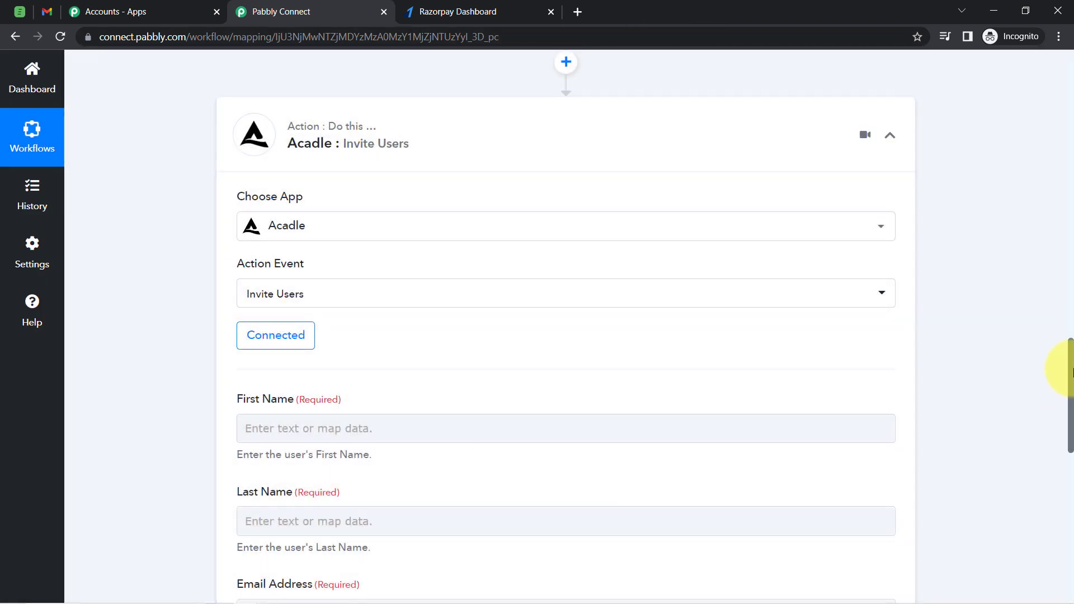
Review the Invite Users fields and the Razorpay trigger's captured response data
left_click_drag(1069, 372, 1069, 414)
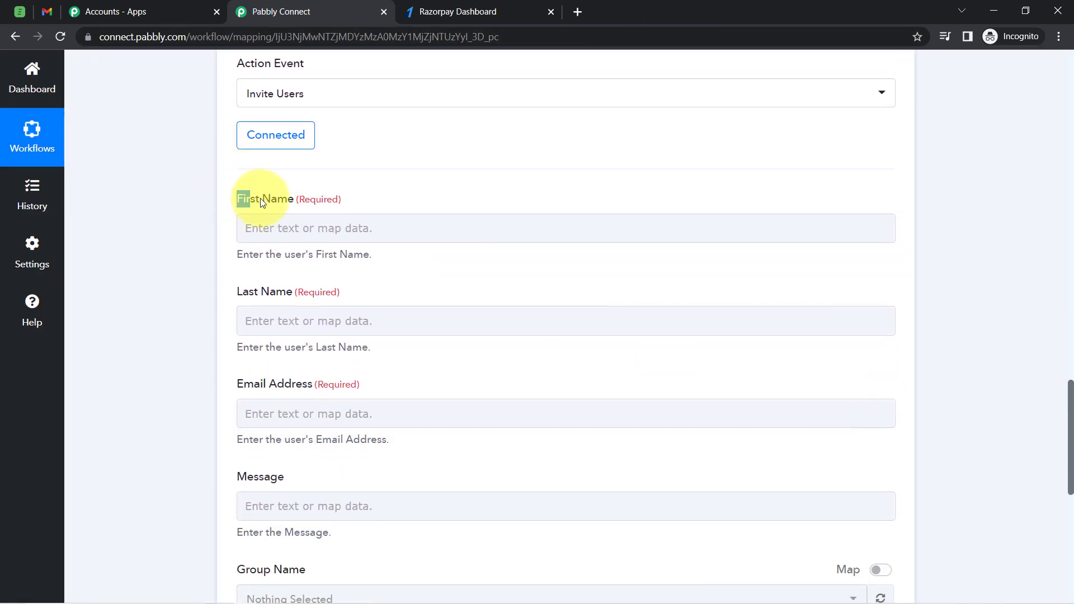
left_click_drag(263, 202, 259, 200)
left_click_drag(242, 294, 355, 302)
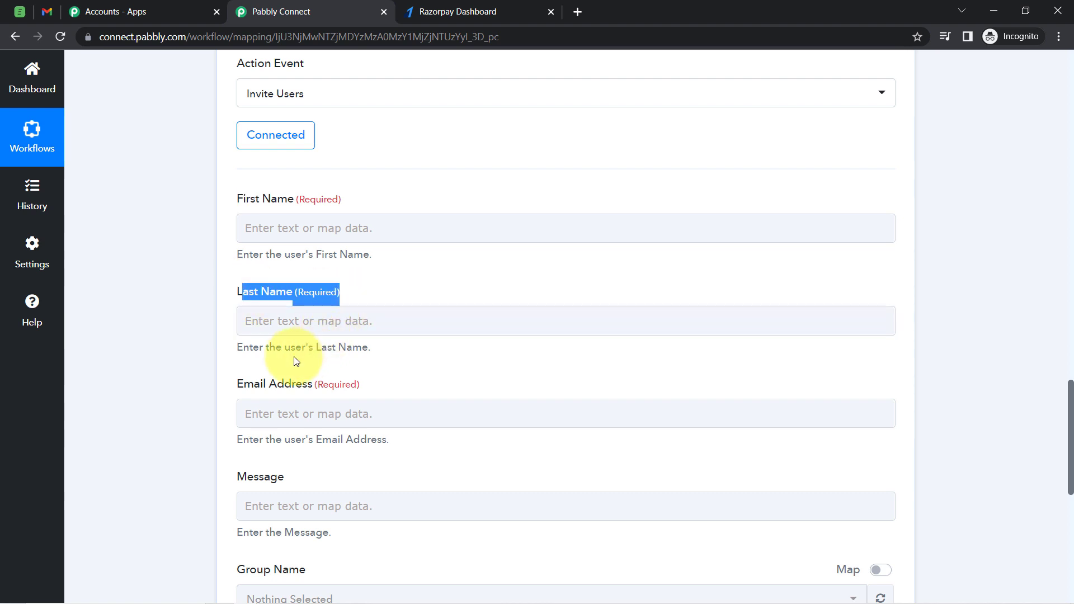
left_click_drag(1072, 413, 1050, 101)
left_click_drag(1042, 197, 1056, 250)
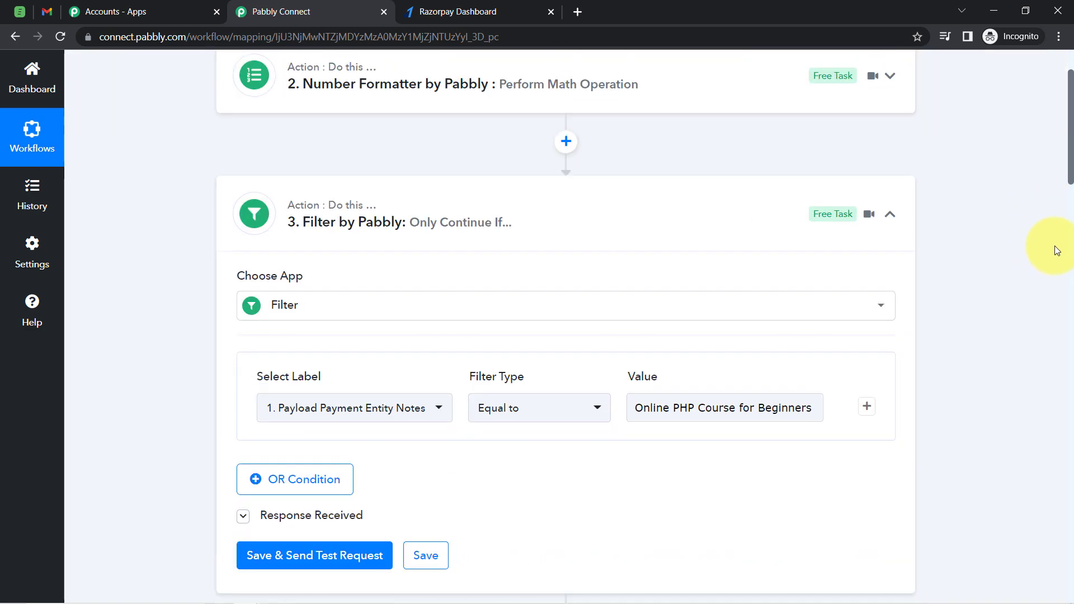
left_click_drag(1071, 318, 1070, 266)
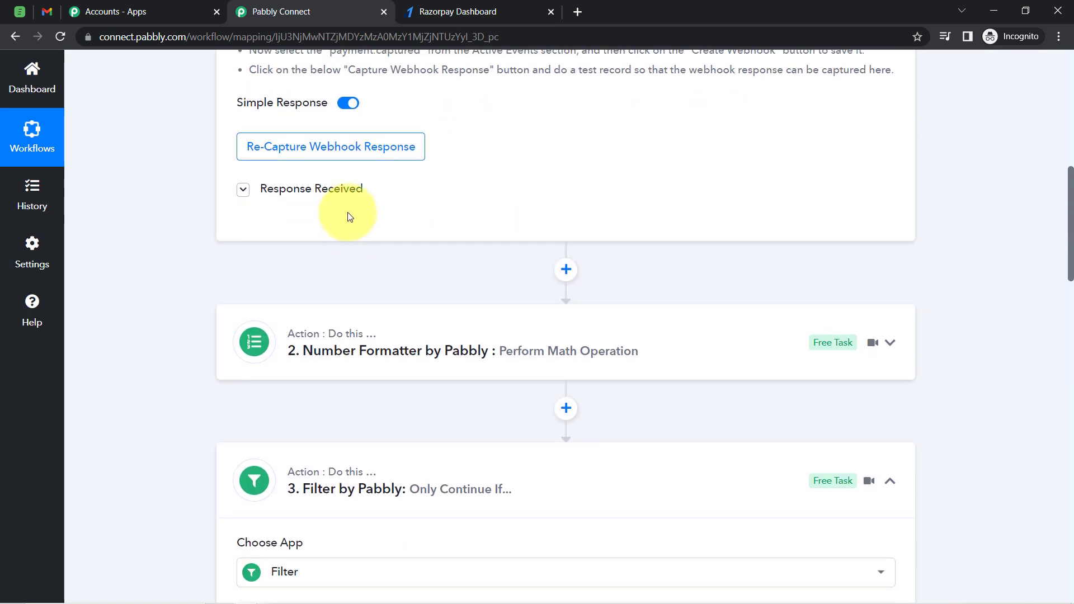
left_click(318, 193)
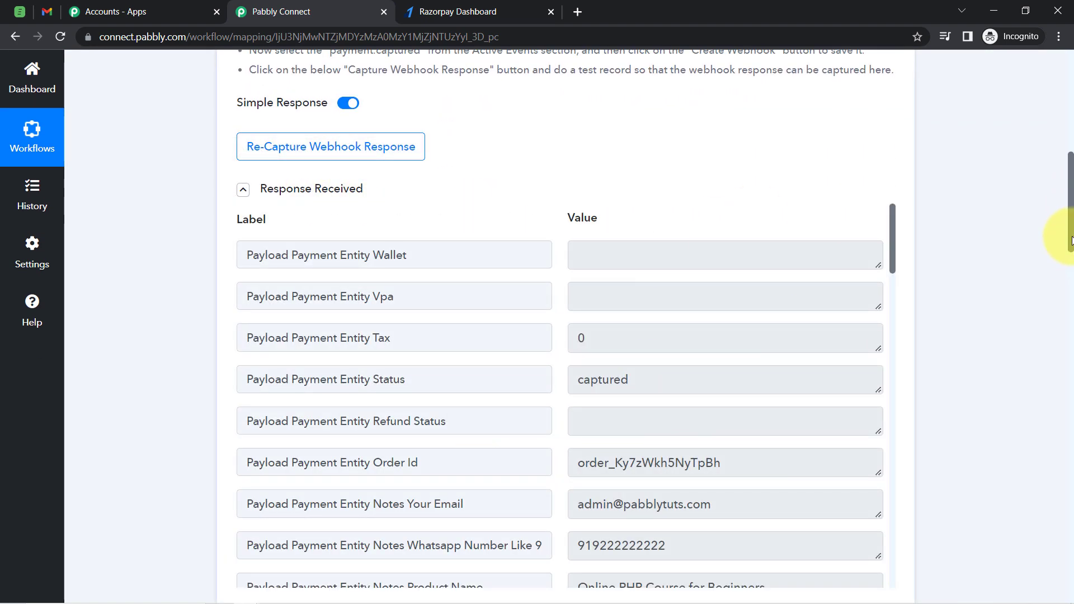
left_click_drag(1071, 258, 1065, 506)
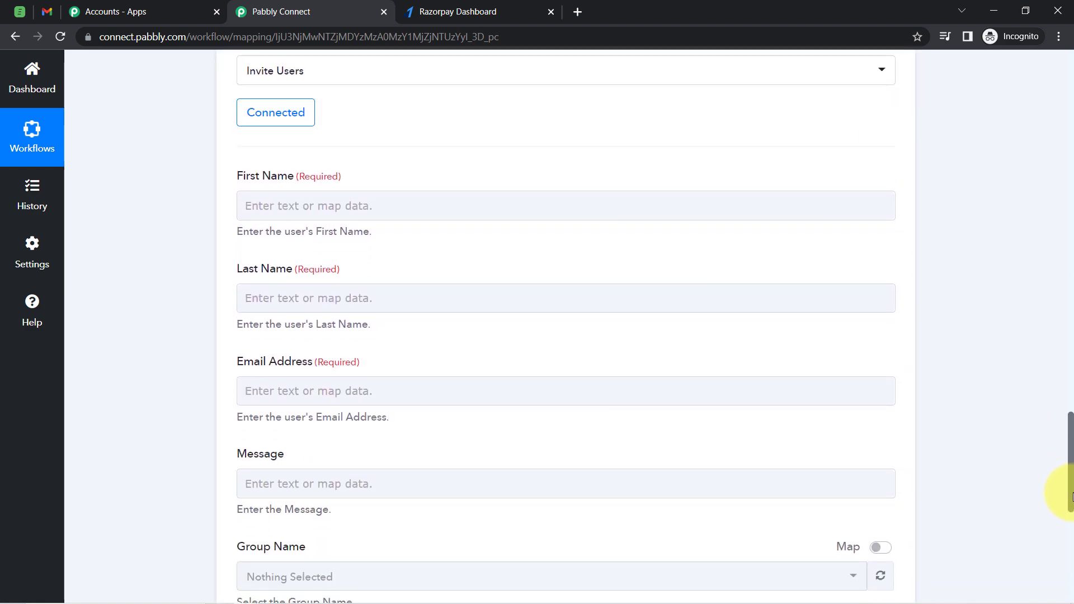
Map the Invite Users First Name field to the Razorpay trigger's Notes First Name value
left_click(263, 210)
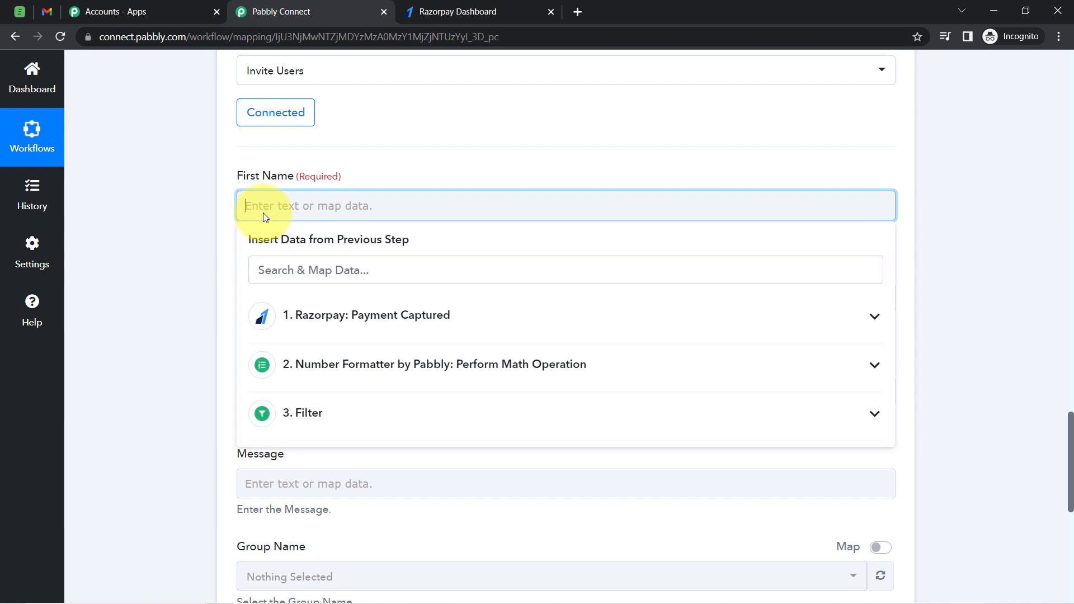
left_click(399, 322)
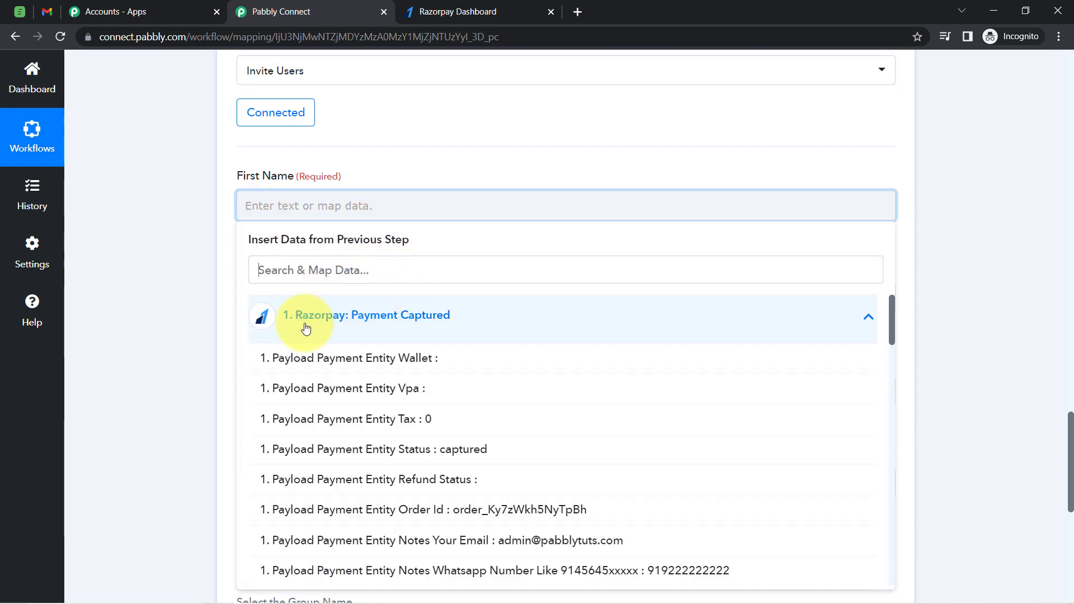
left_click(285, 274)
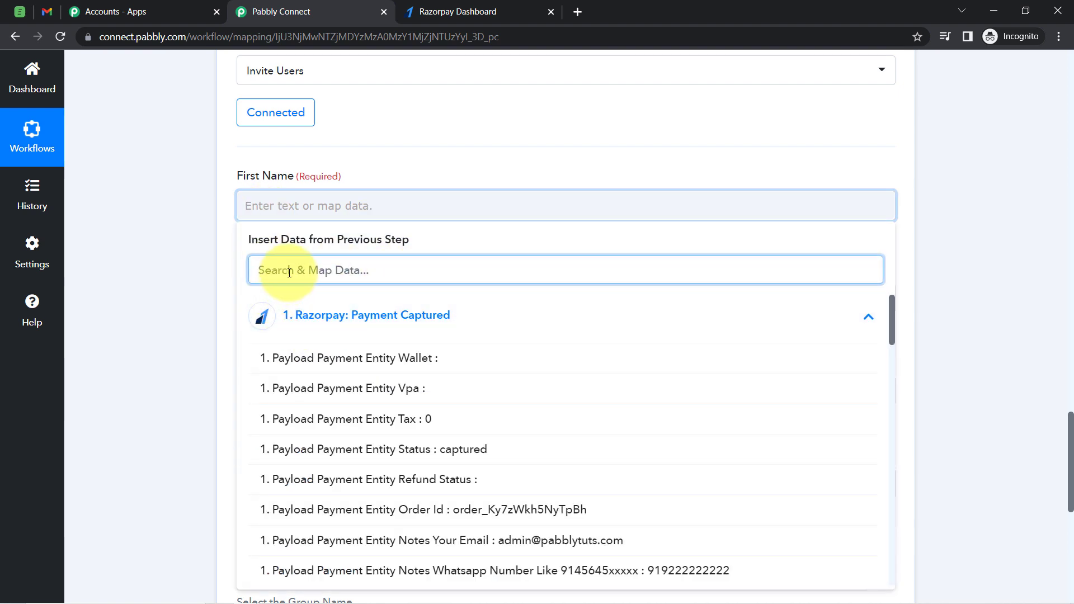
type("name")
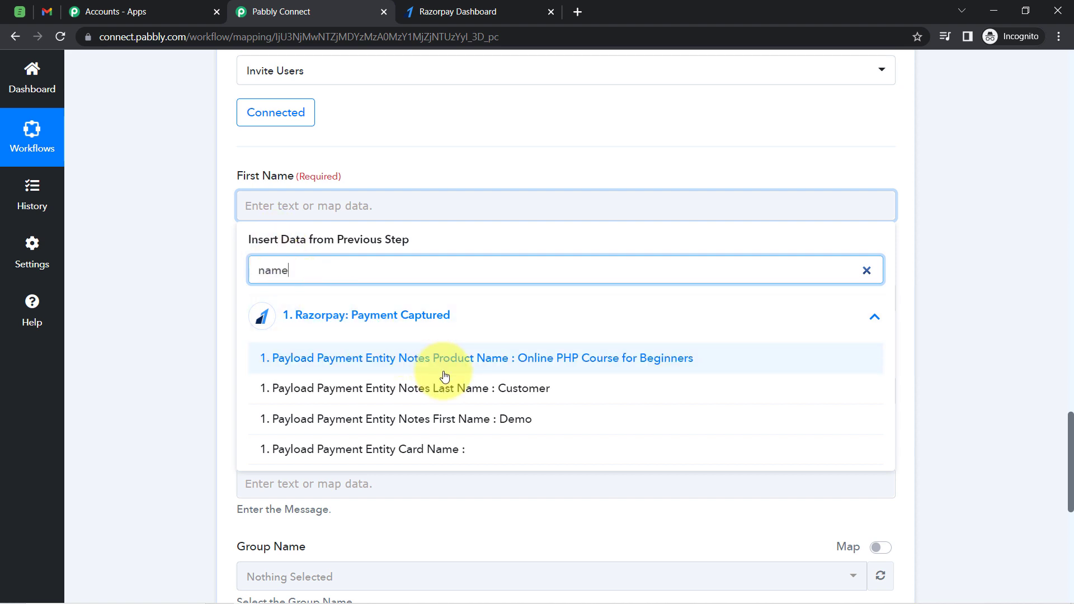
left_click(465, 419)
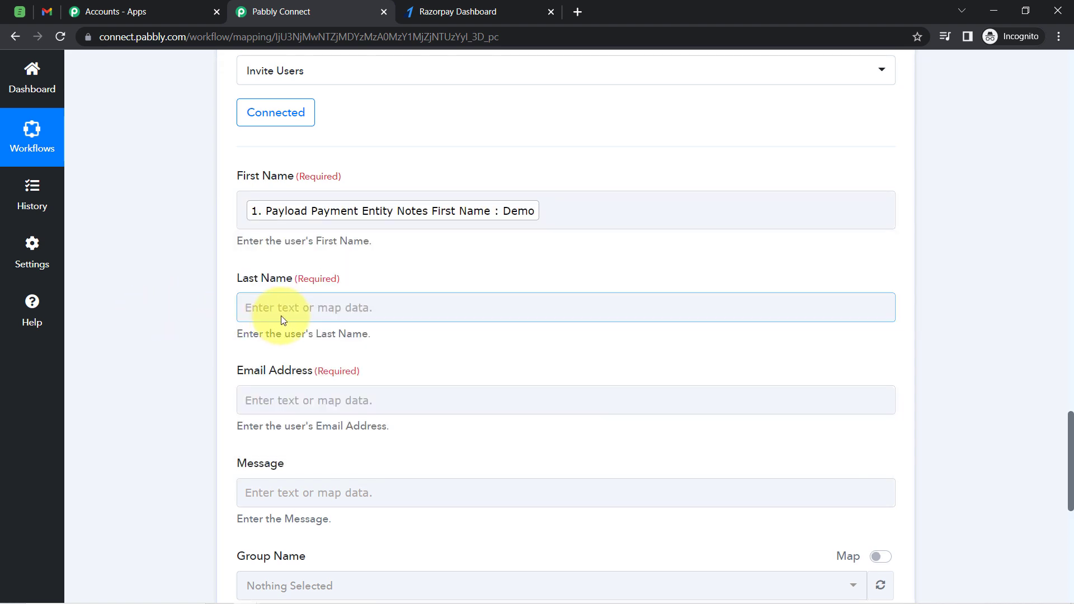
Map the Last Name field to the Razorpay trigger's Notes Last Name value
left_click(282, 320)
left_click(276, 377)
type("cust")
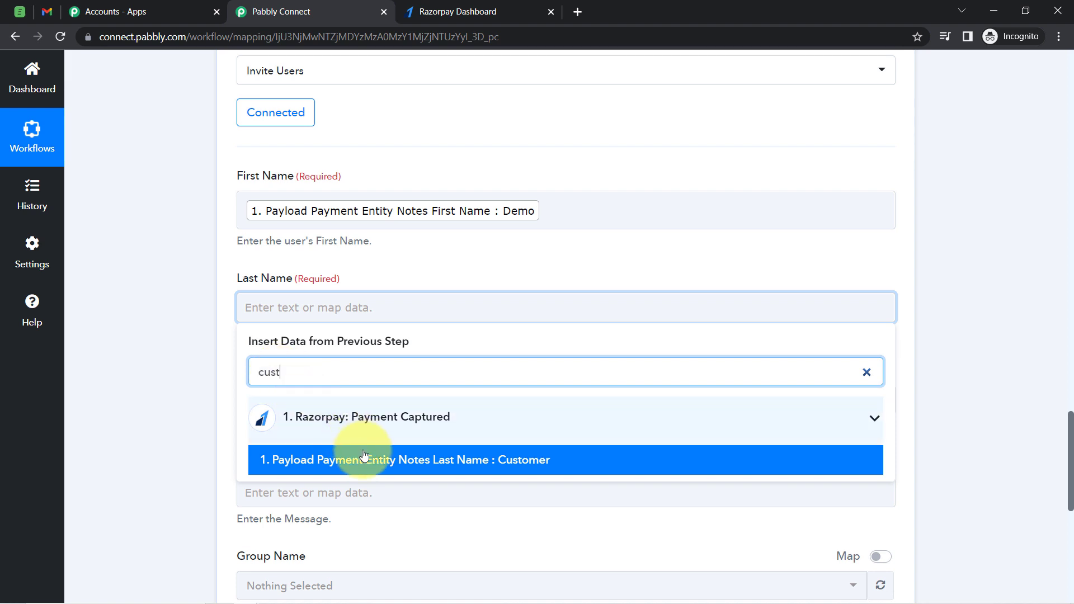
left_click(286, 458)
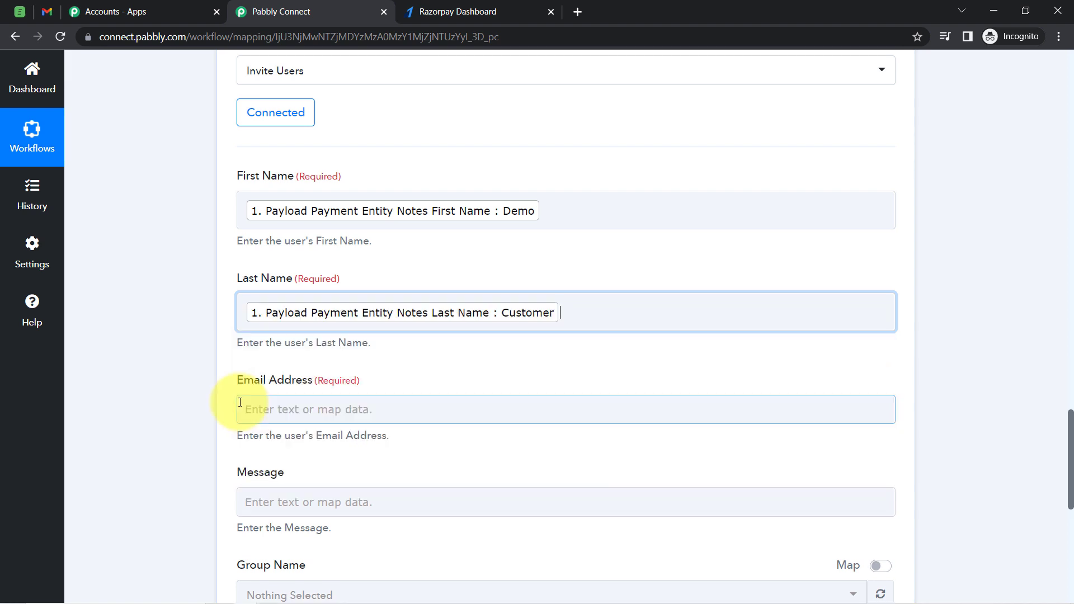
Map the Email Address field to the Razorpay trigger's Notes Your Email value
scroll(139, 377, "down", 2)
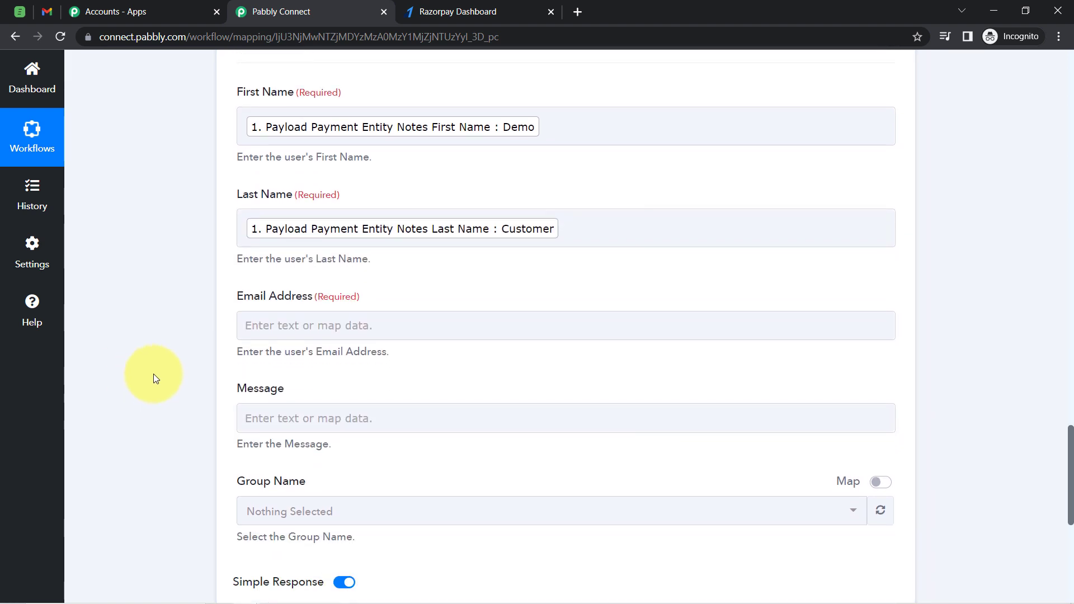
left_click(262, 301)
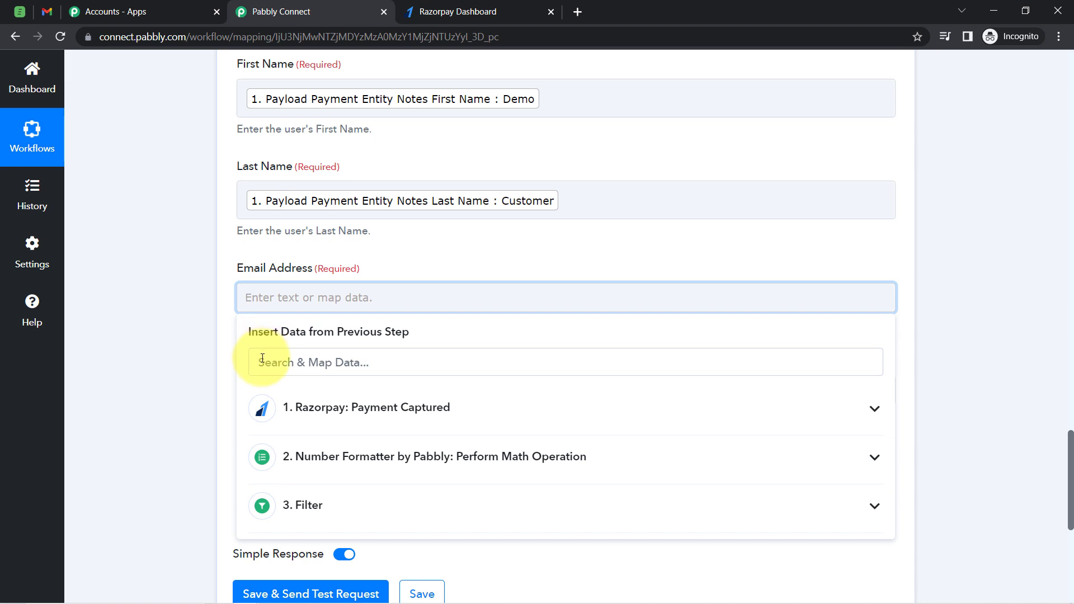
left_click(262, 361)
type("@")
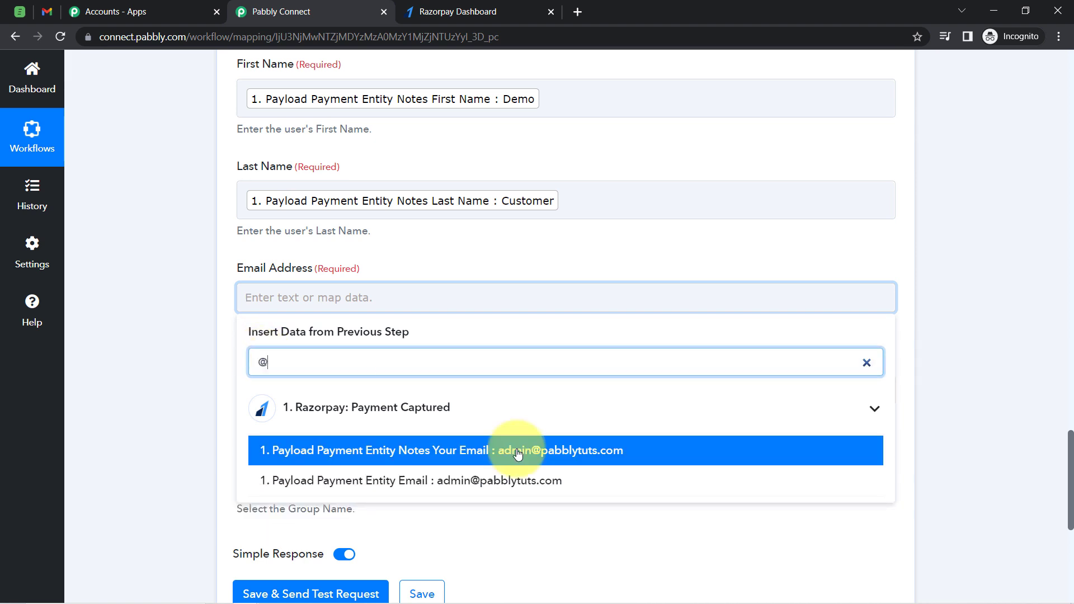
left_click(563, 461)
Leave Message and Group Name empty and save the Acadle action while sending a test request
scroll(237, 441, "down", 3)
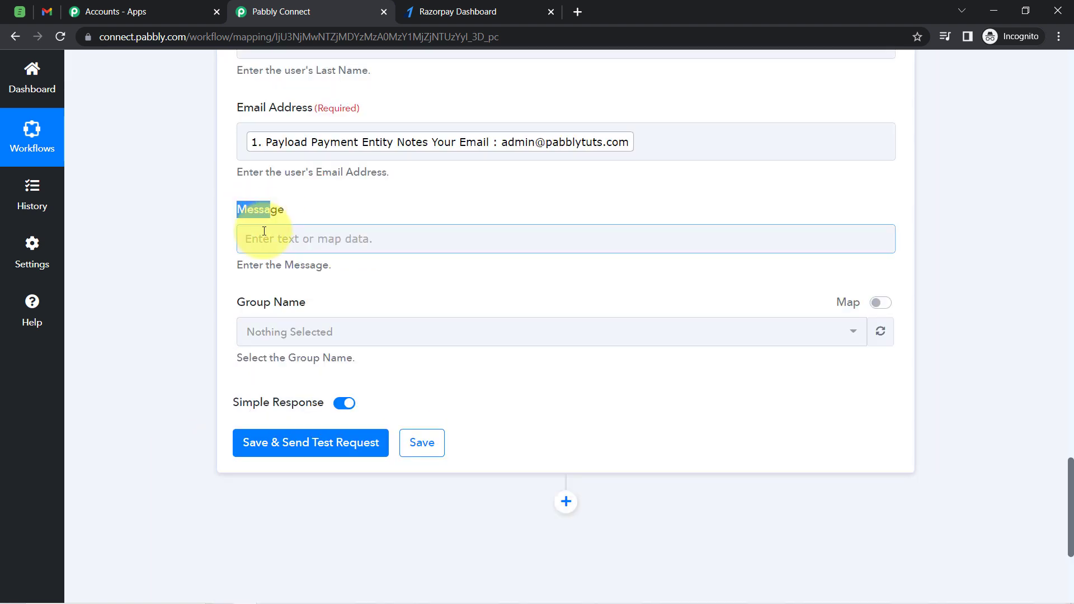
left_click(264, 231)
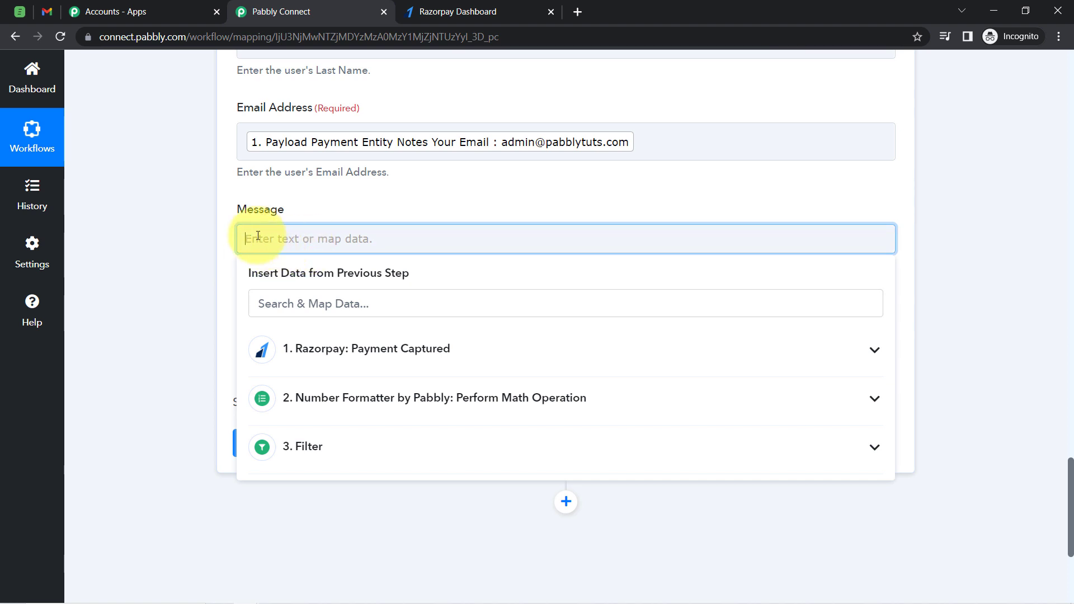
left_click(227, 230)
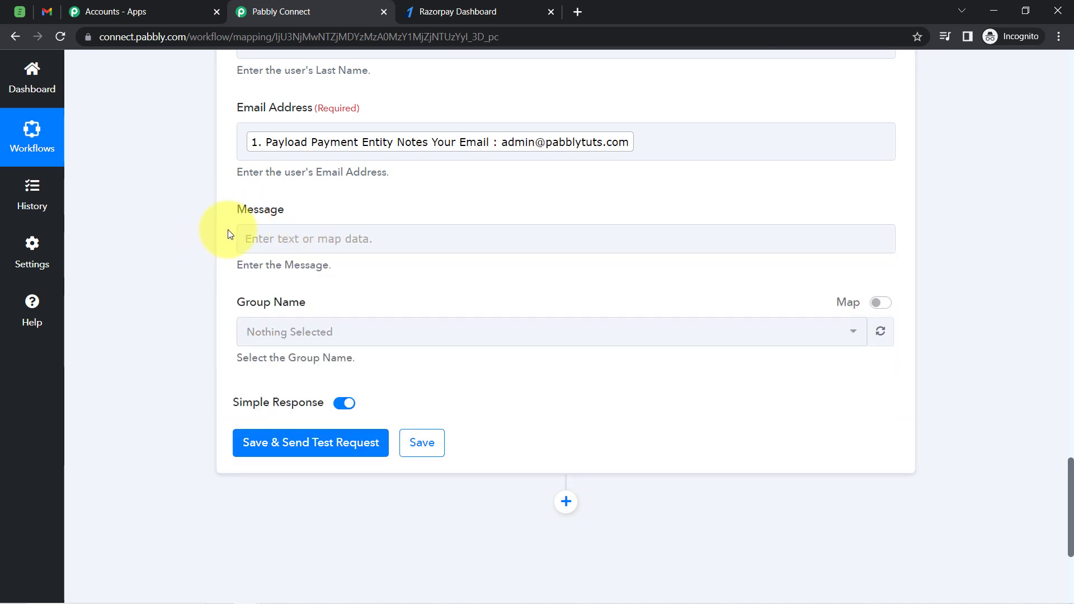
left_click_drag(246, 214, 321, 220)
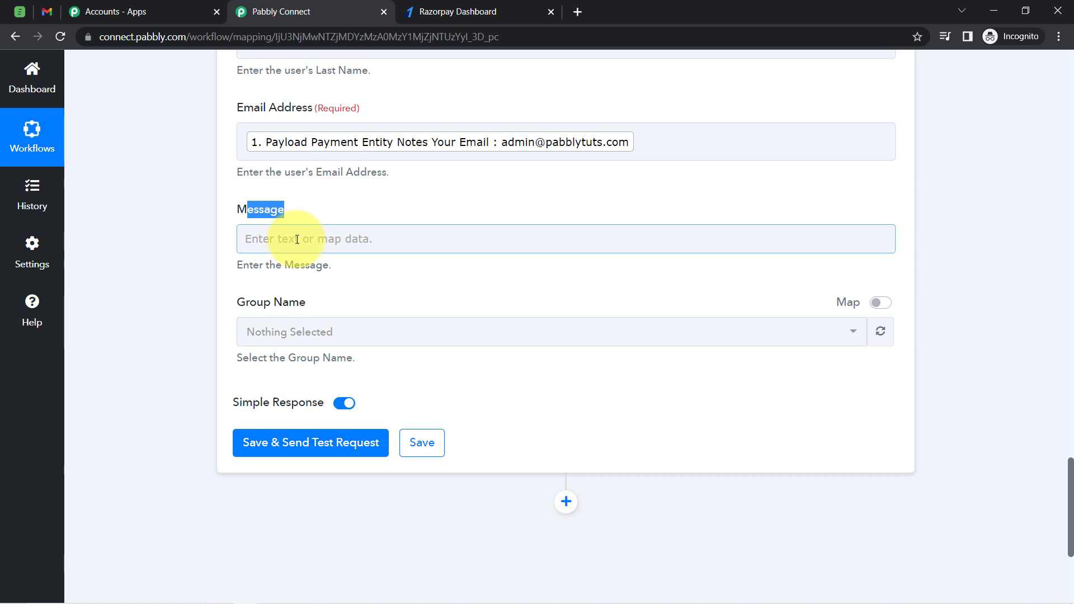
left_click(205, 405)
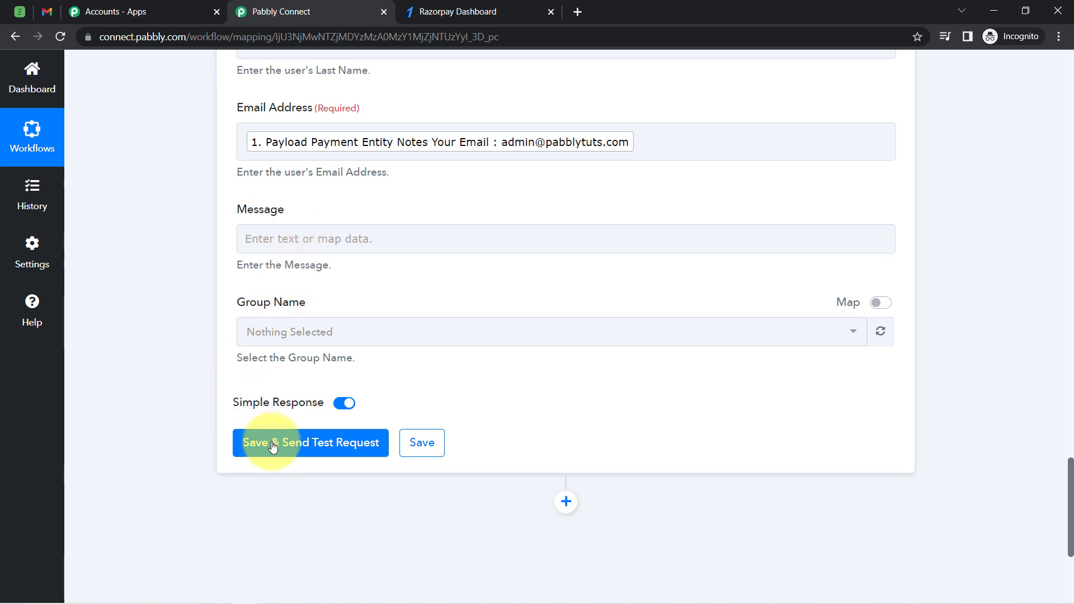
left_click(305, 231)
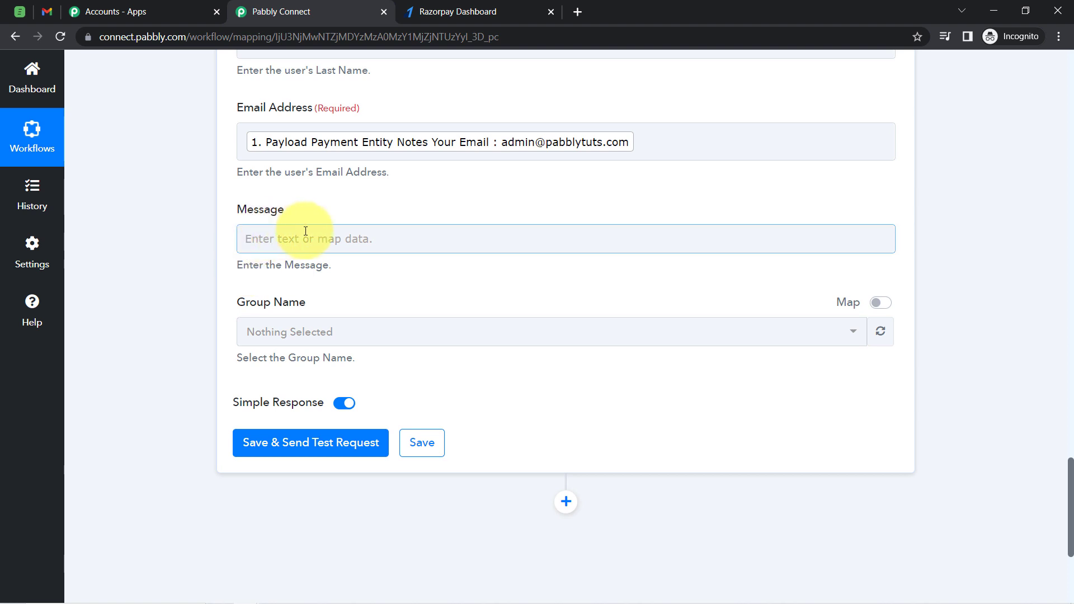
left_click(275, 246)
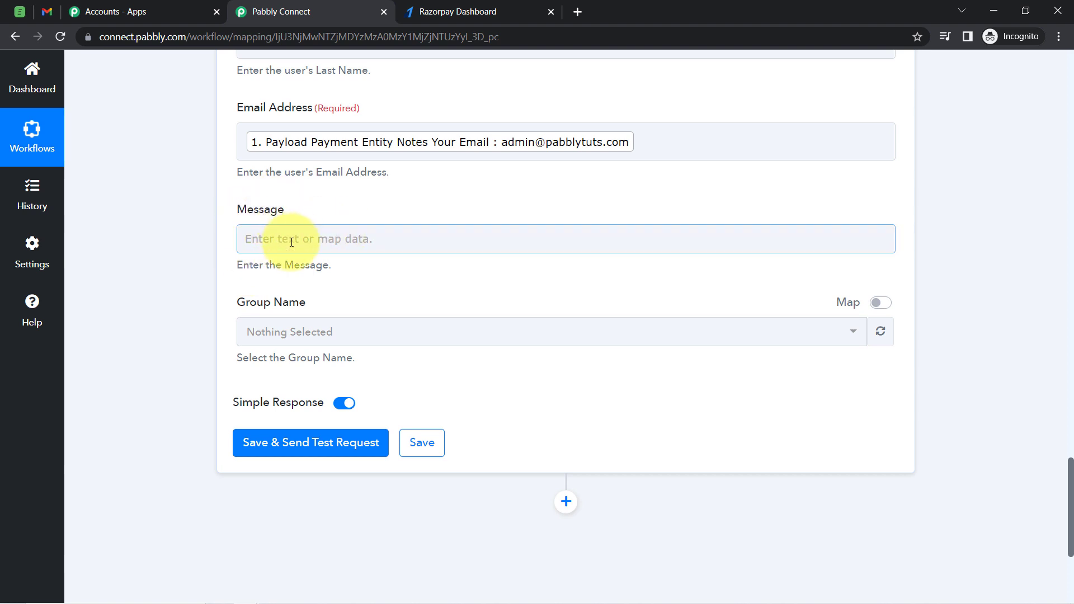
left_click(255, 448)
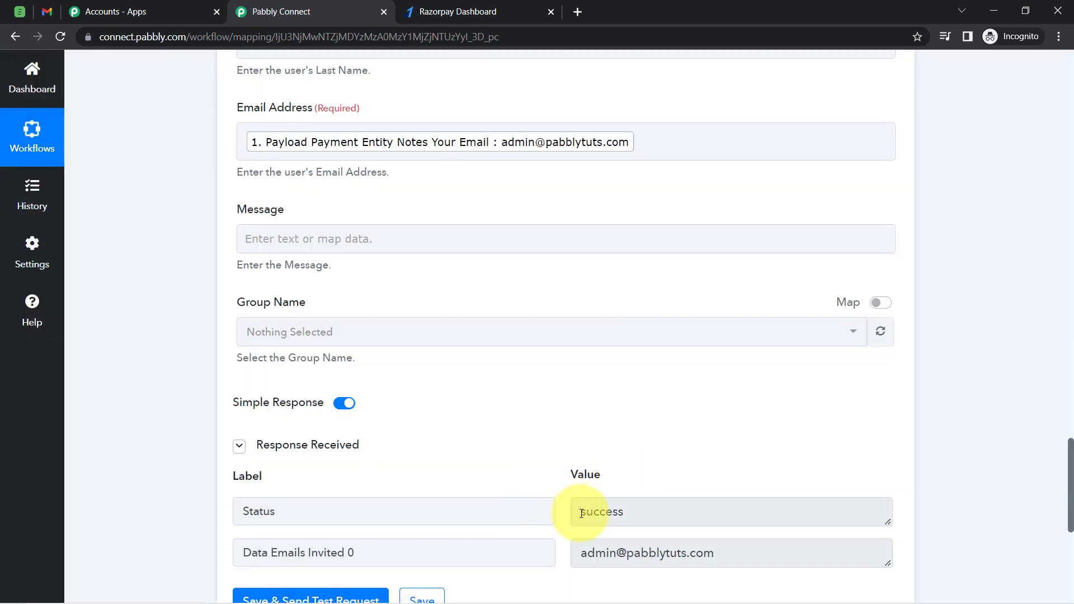
Examine the status and invited email values in the Acadle test response
left_click(582, 514)
left_click_drag(581, 514, 657, 512)
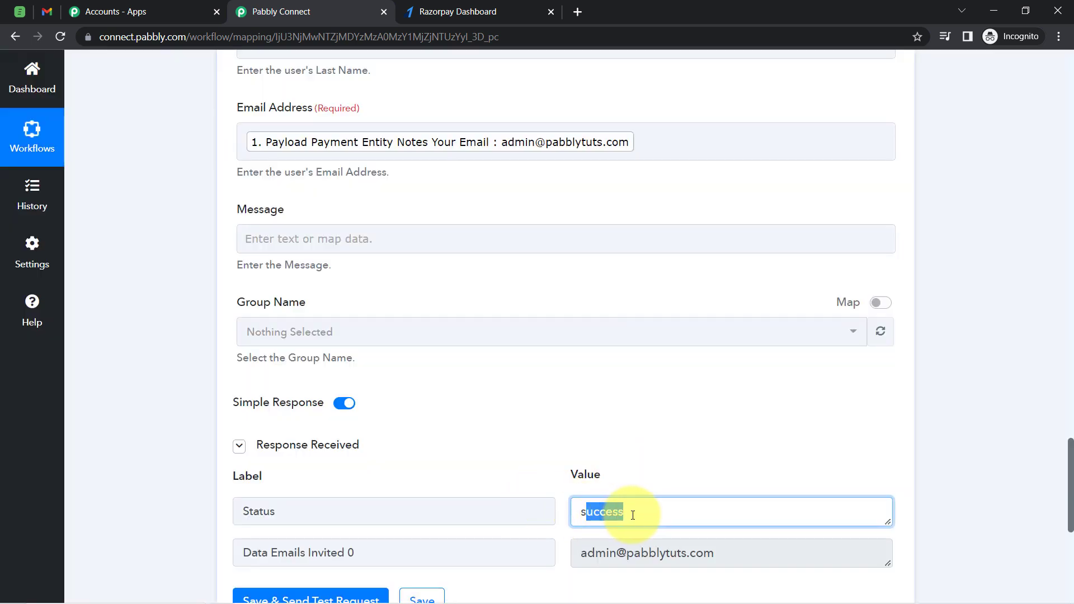
left_click_drag(587, 553, 713, 557)
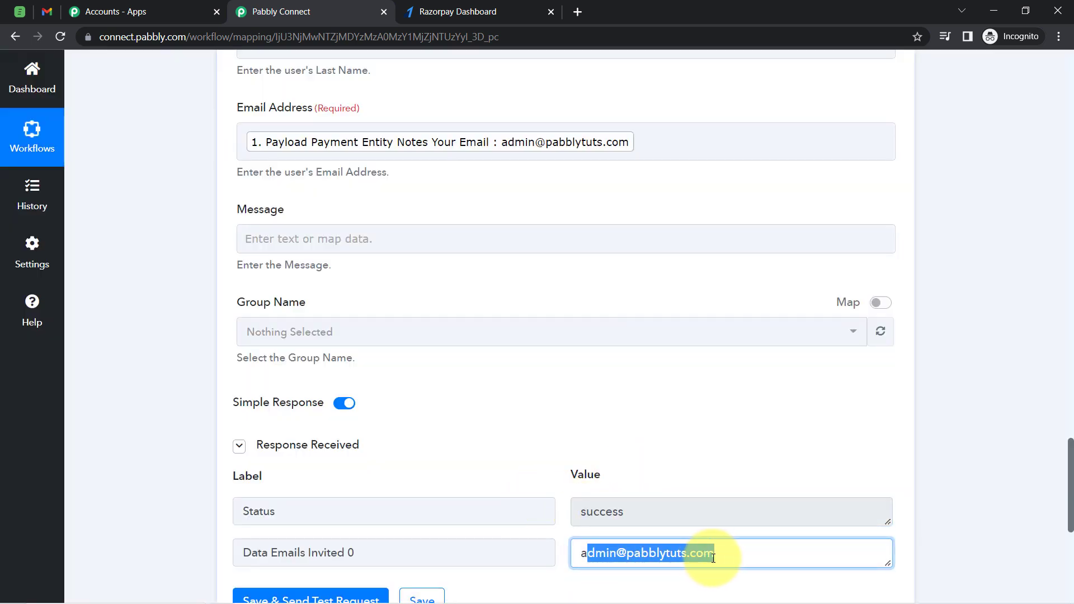
Switch to Gmail, open the Acadle invitation email and read it, then return to the workflow
left_click(48, 7)
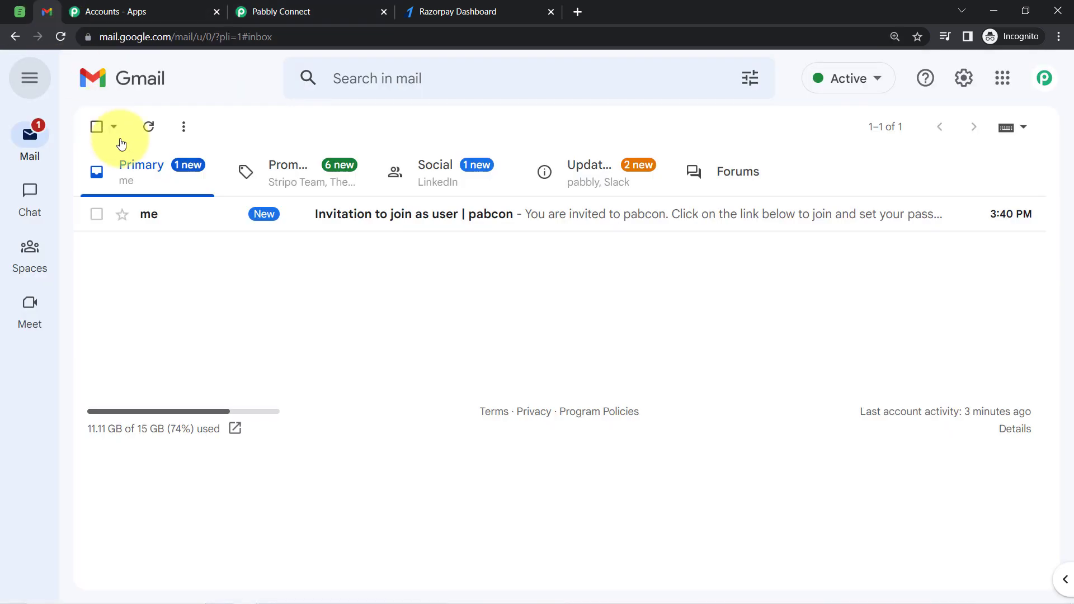
left_click(393, 224)
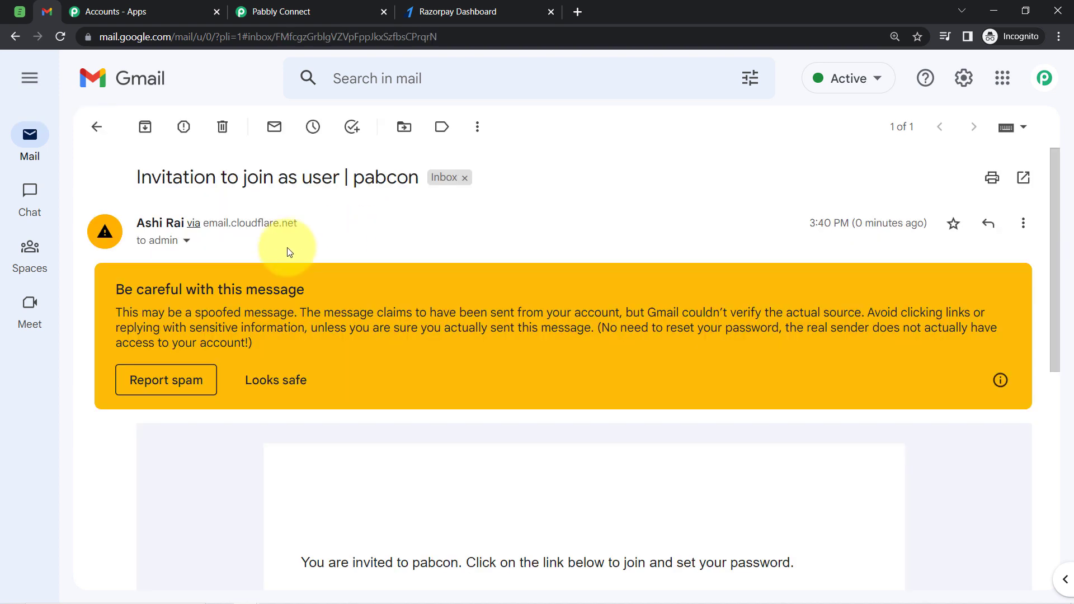
left_click_drag(176, 188, 324, 192)
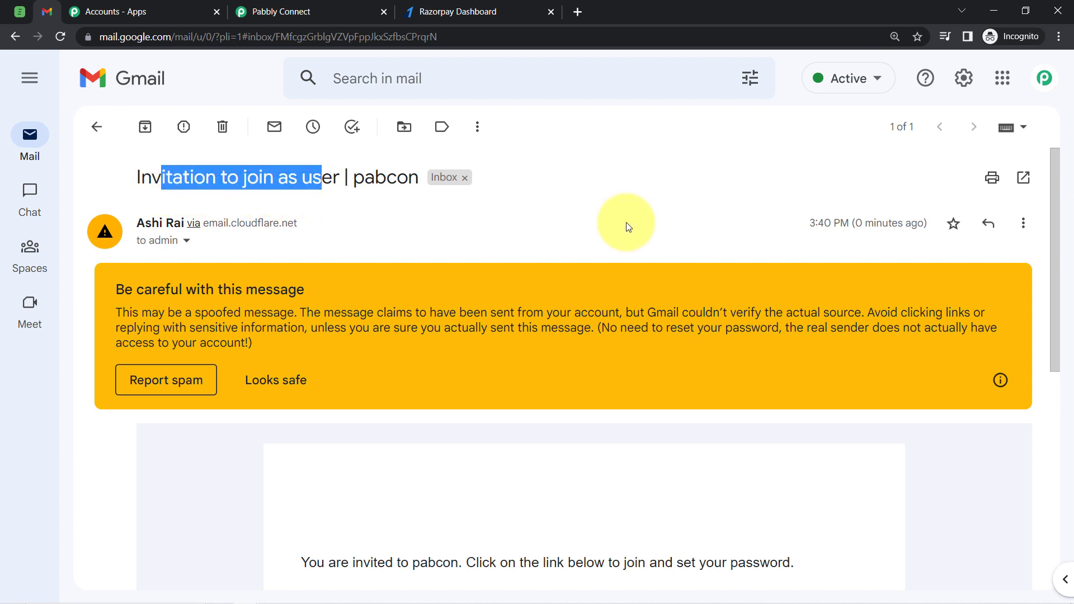
left_click_drag(1058, 186, 1054, 307)
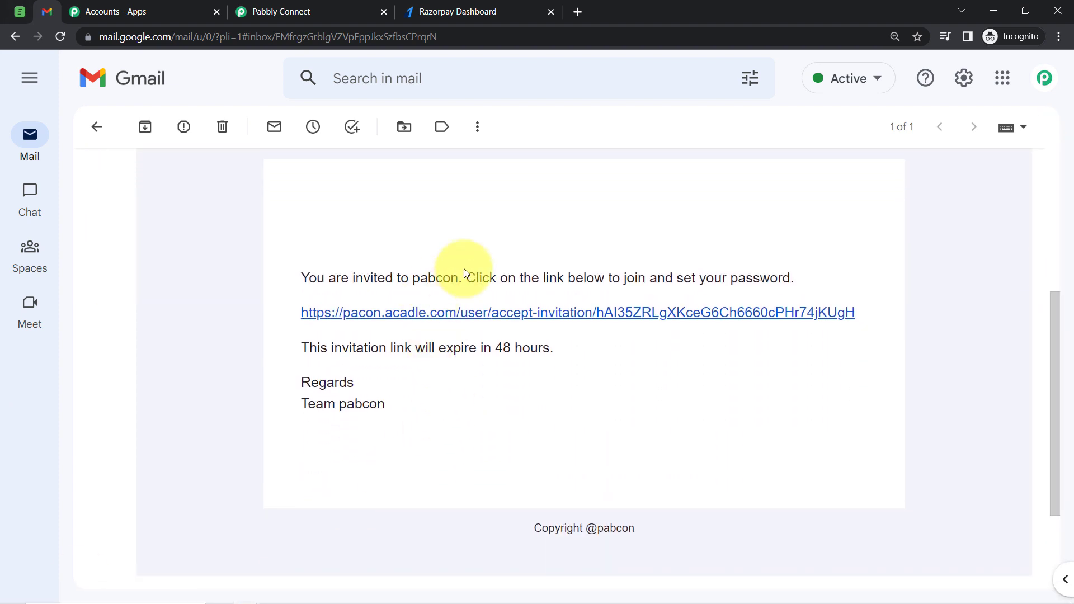
left_click_drag(489, 278, 731, 292)
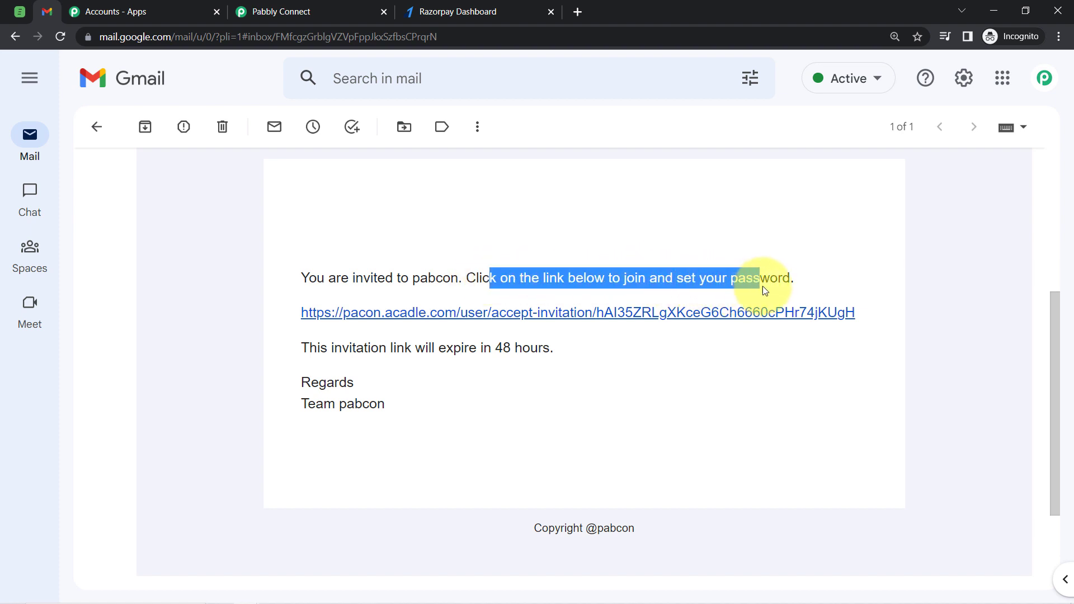
left_click_drag(356, 347, 534, 358)
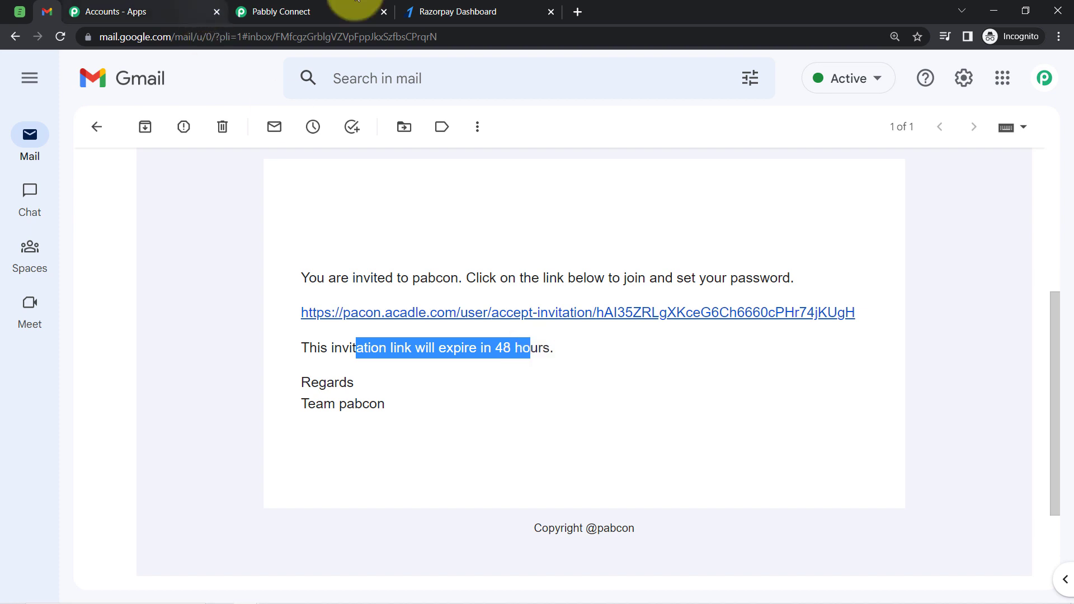
left_click(458, 8)
left_click(279, 11)
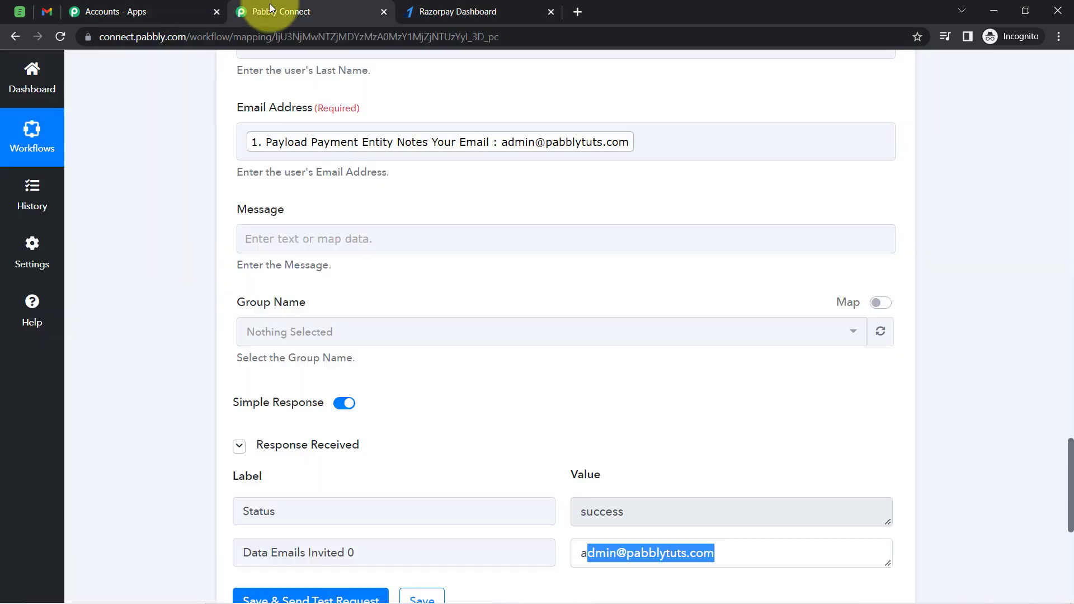
Collapse the trigger step and open the workflow's Share option to select its share link
left_click_drag(1071, 481, 990, 381)
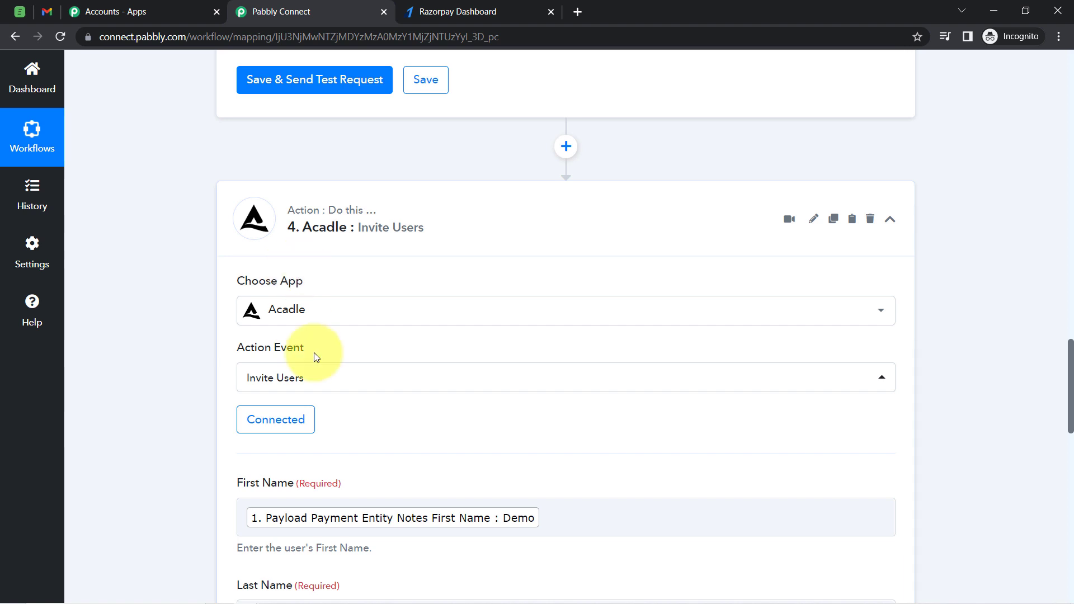
left_click_drag(1071, 383, 1057, 39)
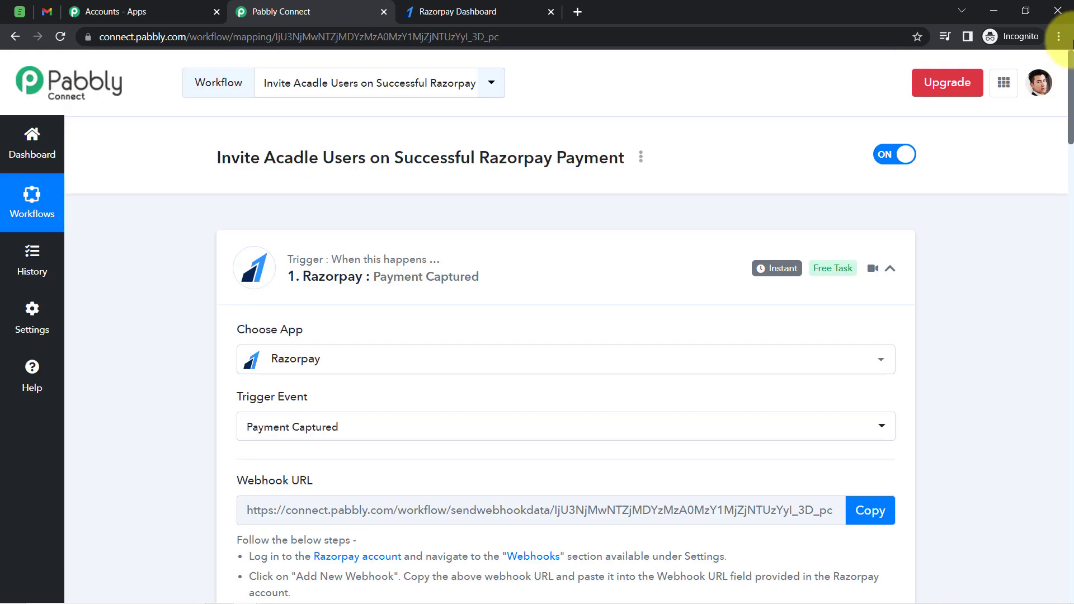
left_click(580, 289)
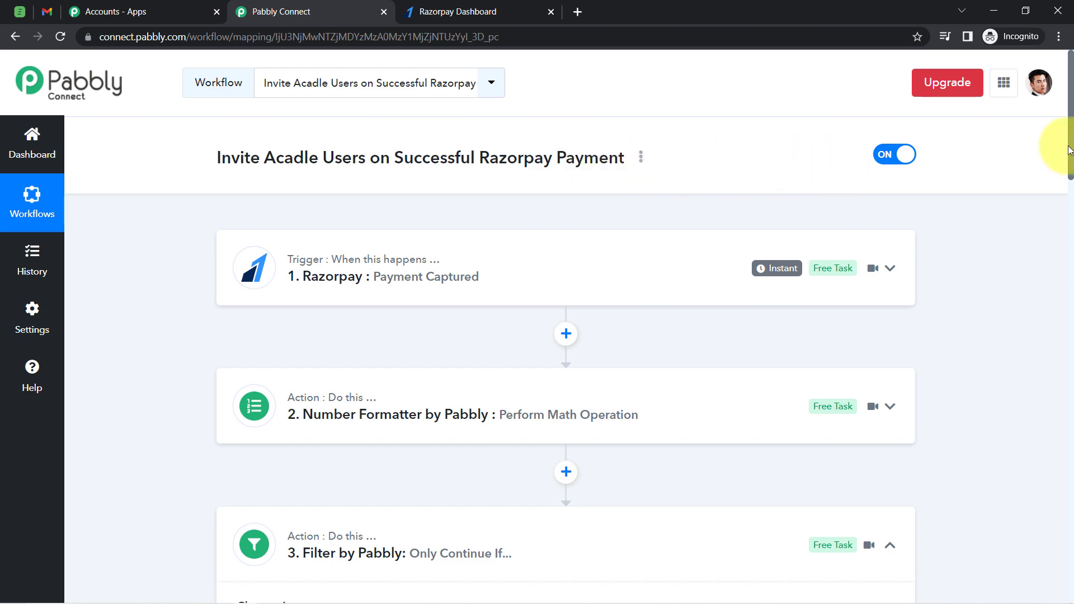
left_click_drag(1069, 171, 1065, 470)
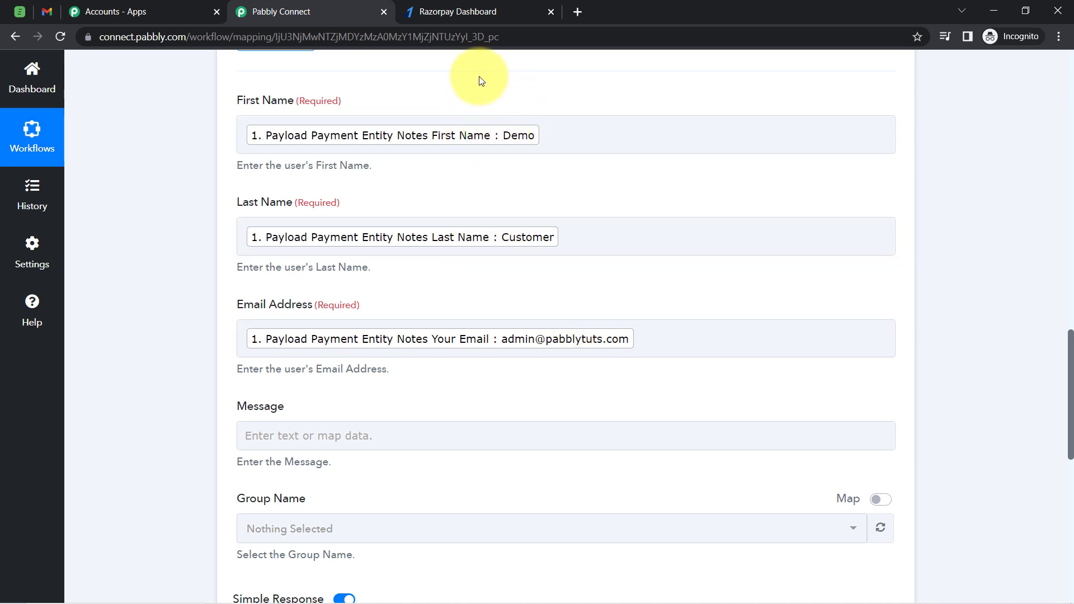
left_click_drag(1069, 445, 1070, 168)
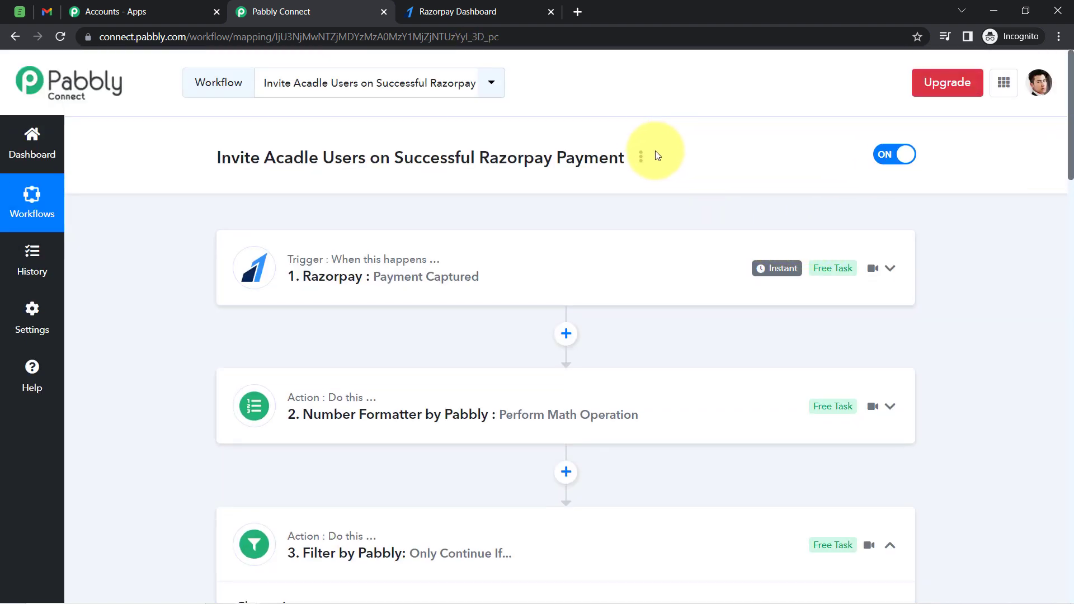
left_click(641, 158)
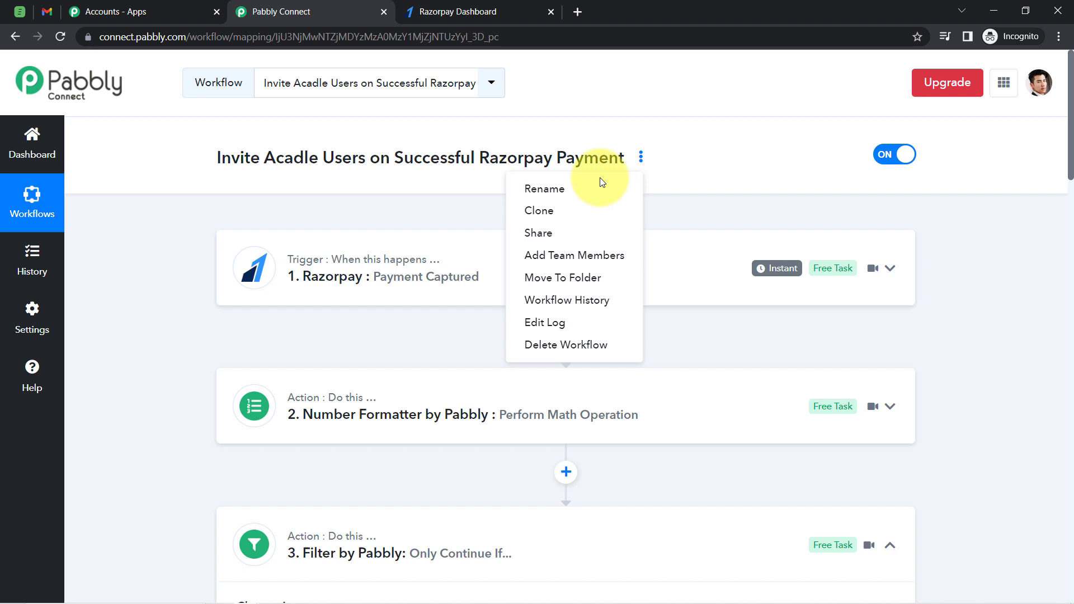
left_click(542, 229)
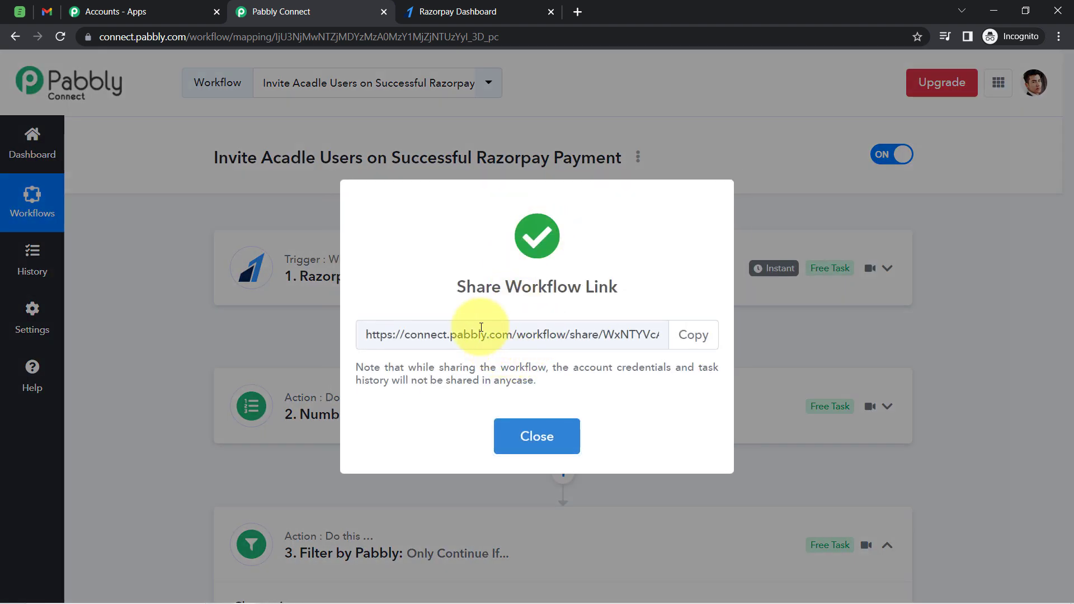
left_click(482, 331)
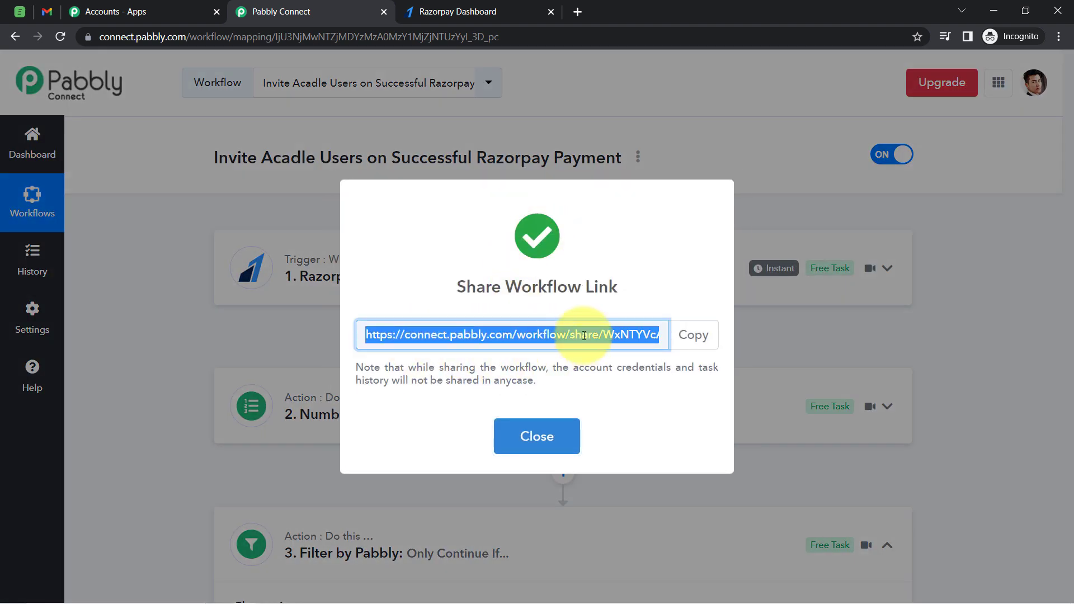